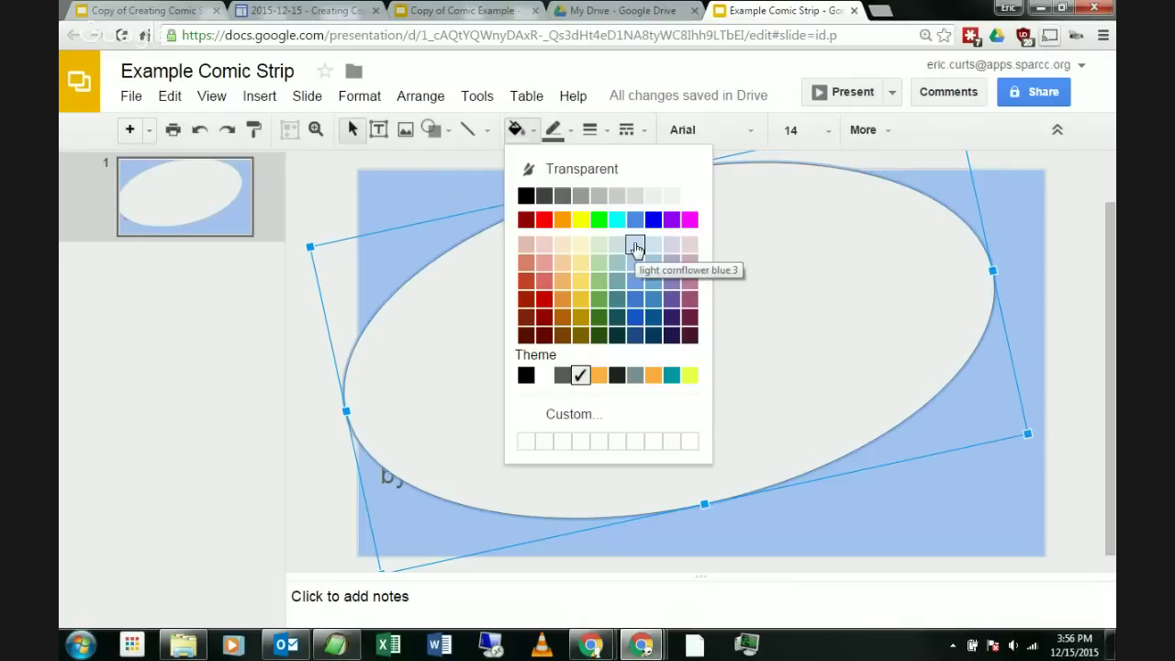
Step: Set both the fill and the outline of the tilted oval to light cornflower blue 3
left_click(636, 246)
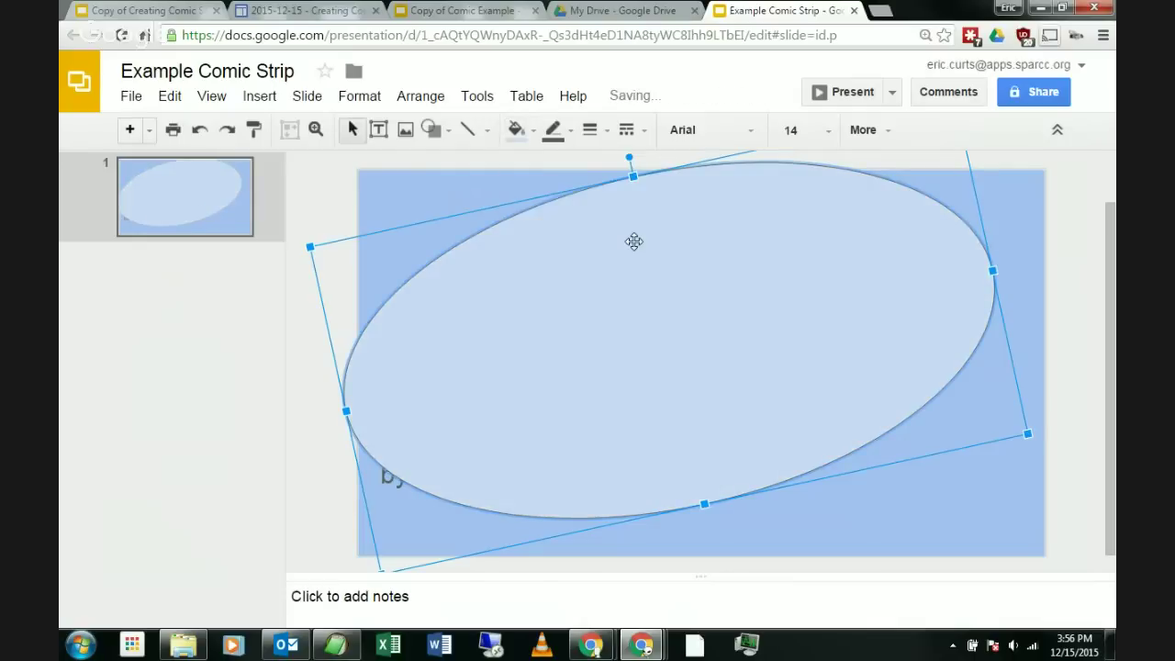
left_click(556, 133)
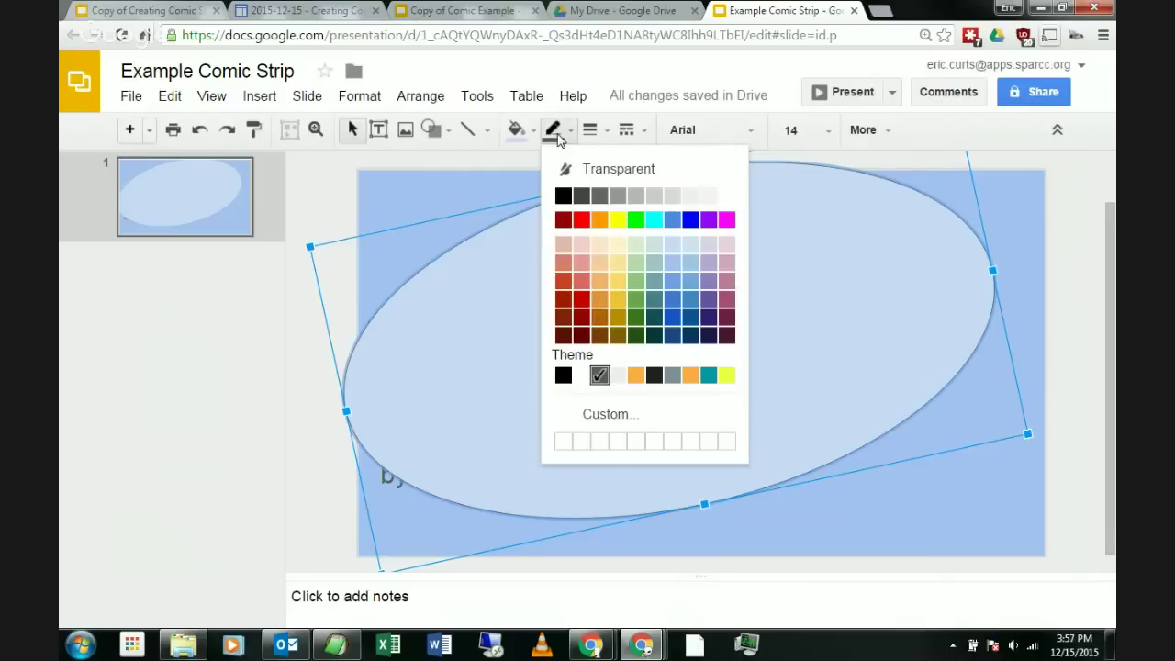
left_click(673, 245)
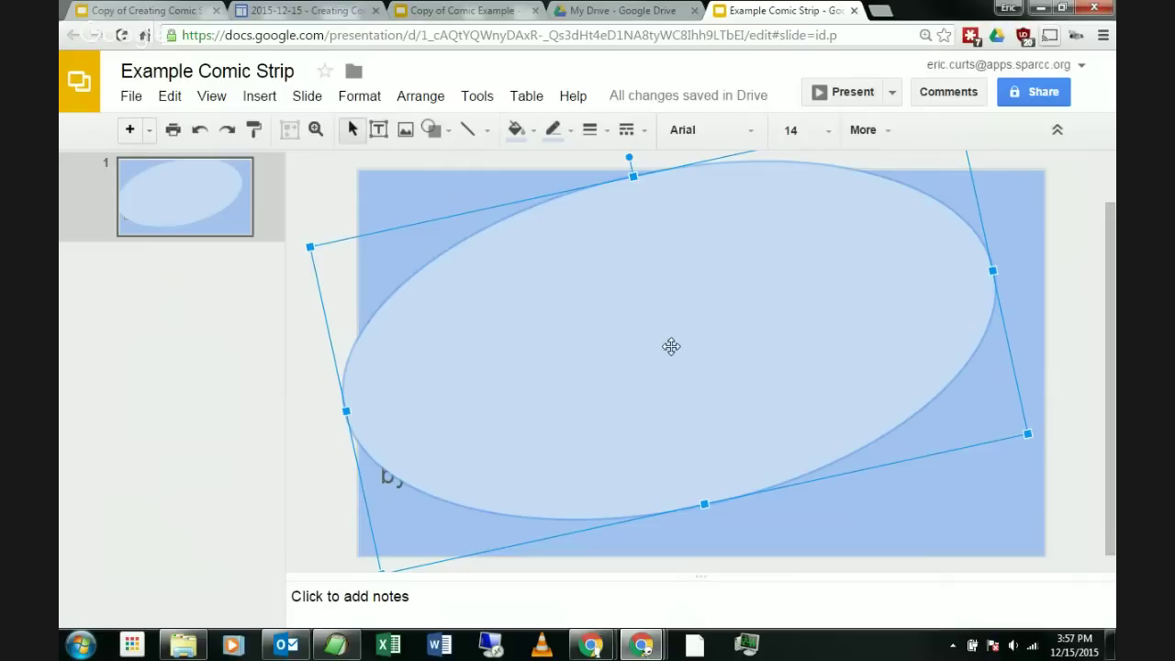
Step: Shift the oval slightly downward and send it to the back, behind the title word art and the byline
left_click_drag(661, 341, 658, 346)
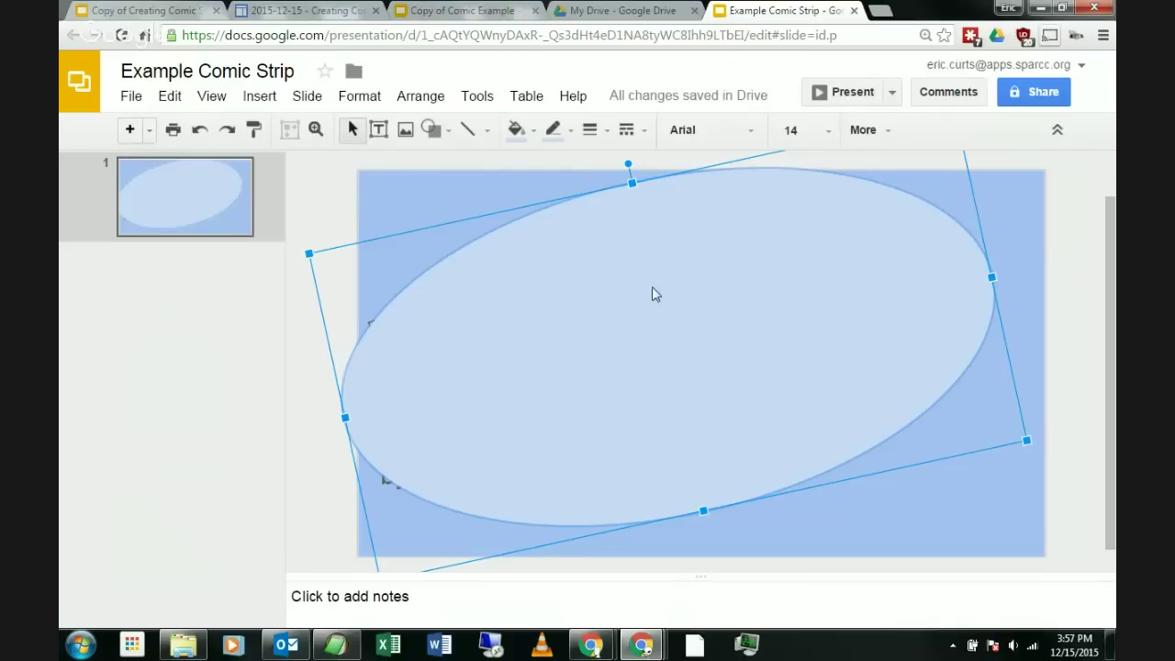
left_click(422, 101)
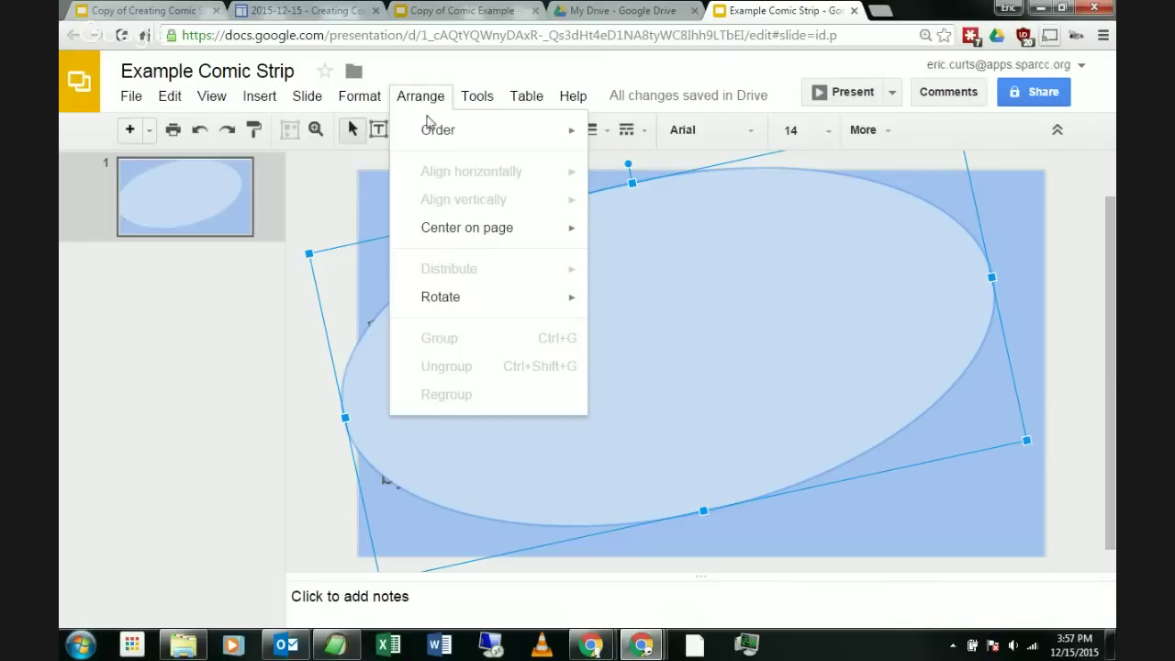
mouse_move(442, 140)
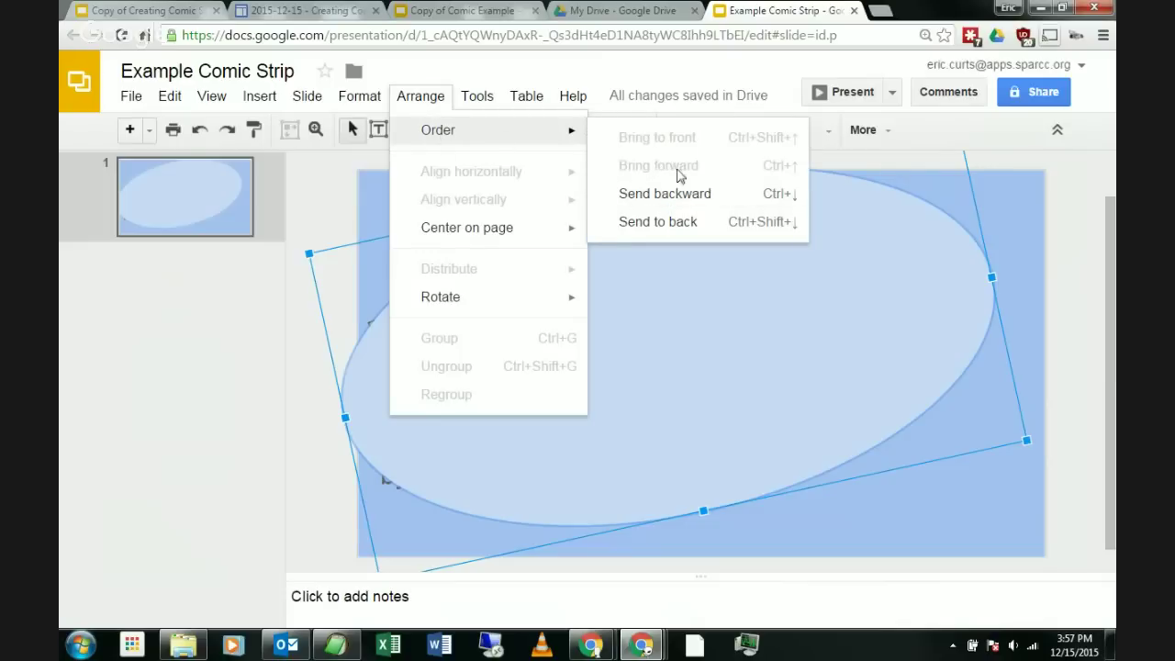
right_click(682, 315)
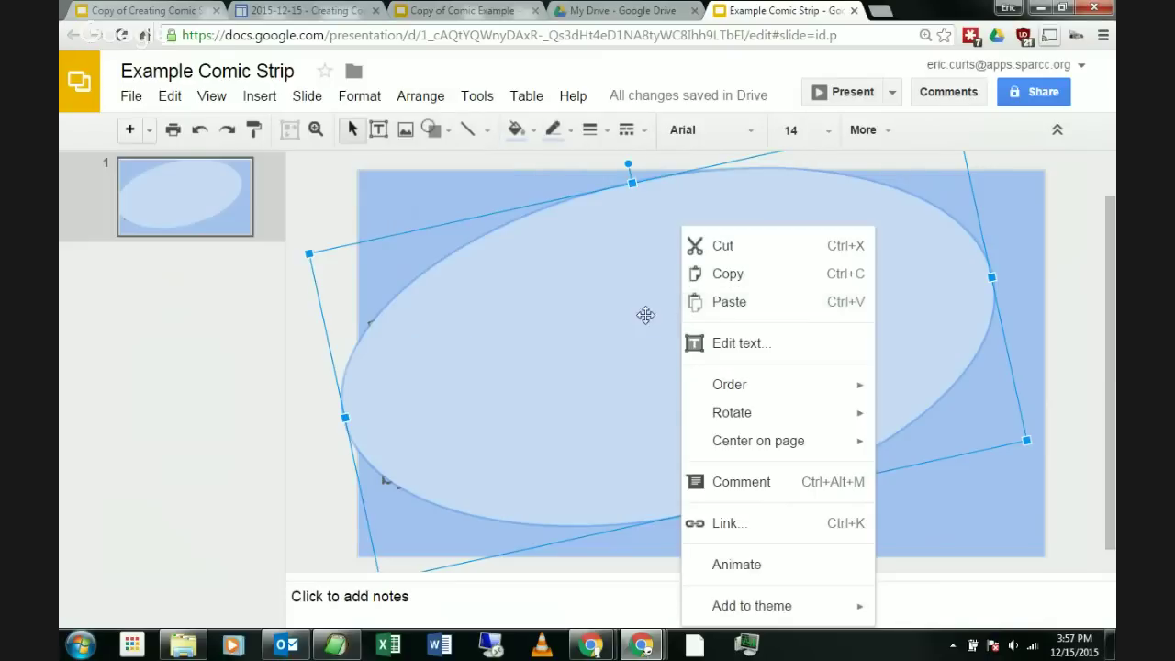
right_click(614, 298)
mouse_move(683, 386)
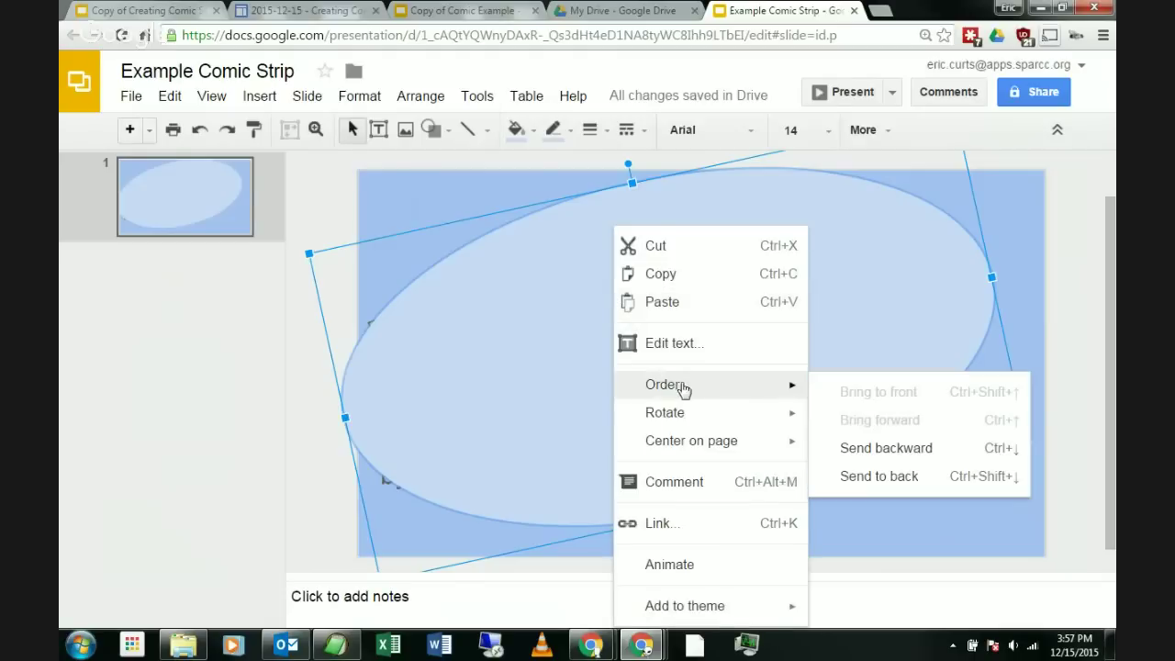
left_click(904, 476)
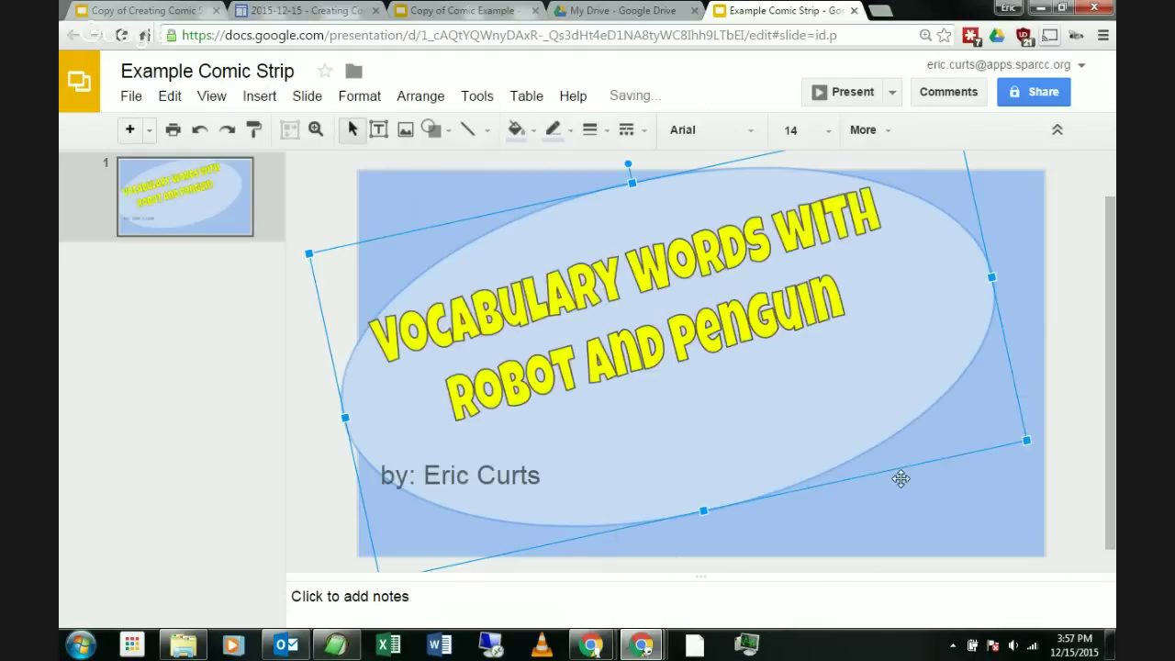
left_click(950, 524)
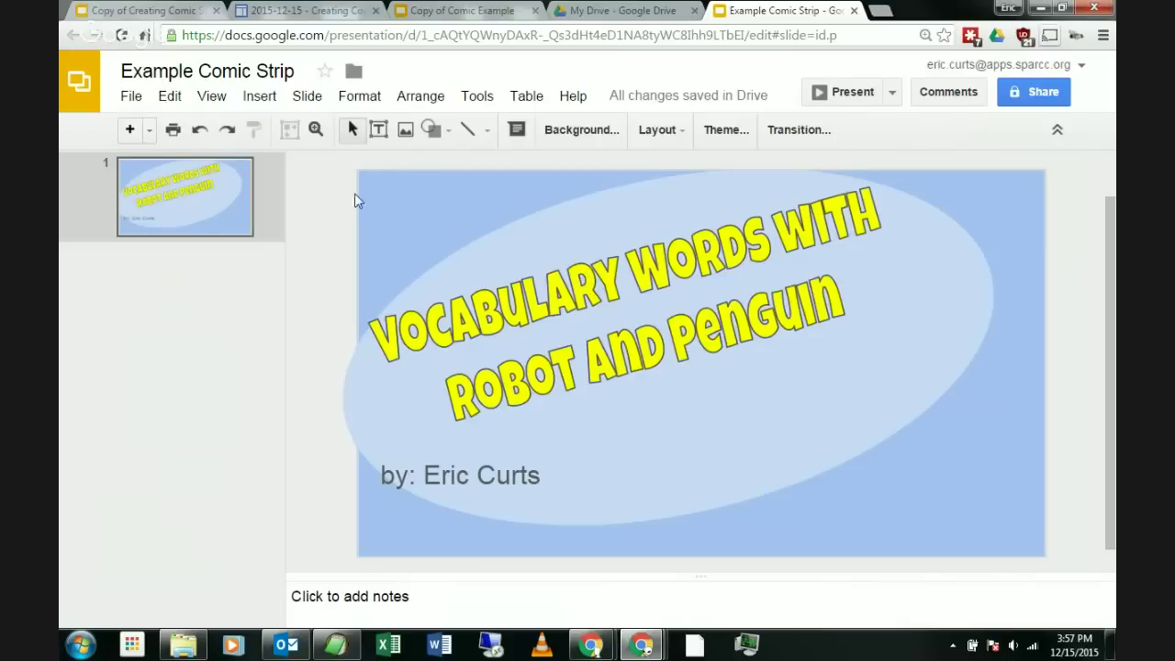
Step: Review the image insertion sources: upload, snapshot, URL, albums, Google Drive and search, without inserting anything
left_click(260, 97)
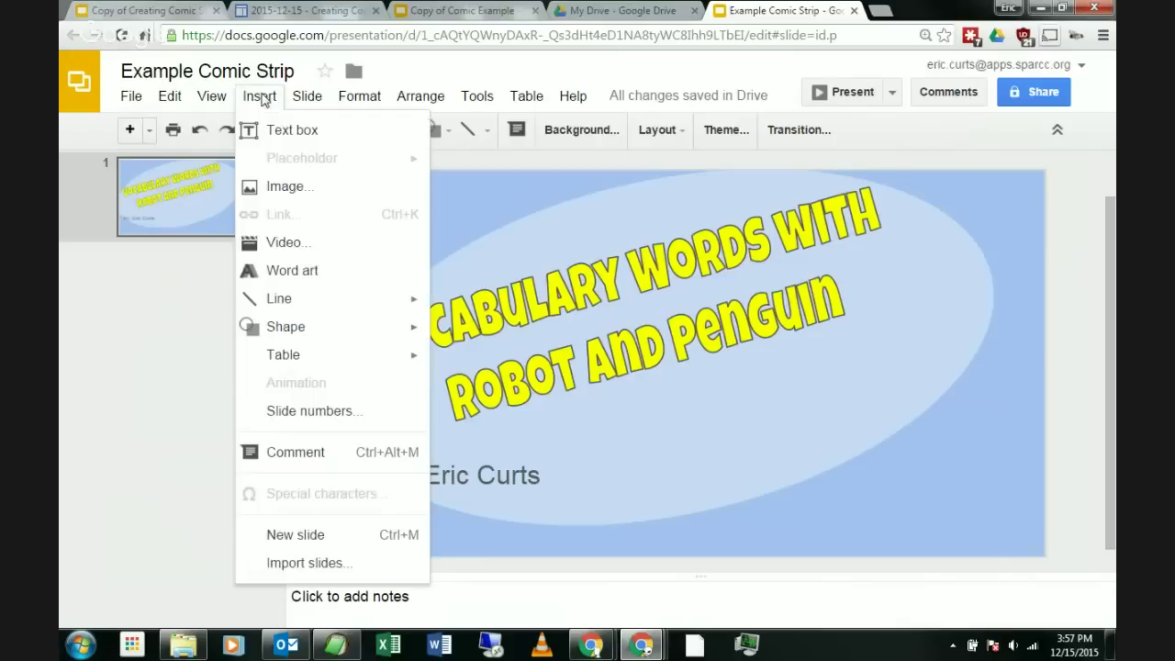
left_click(290, 189)
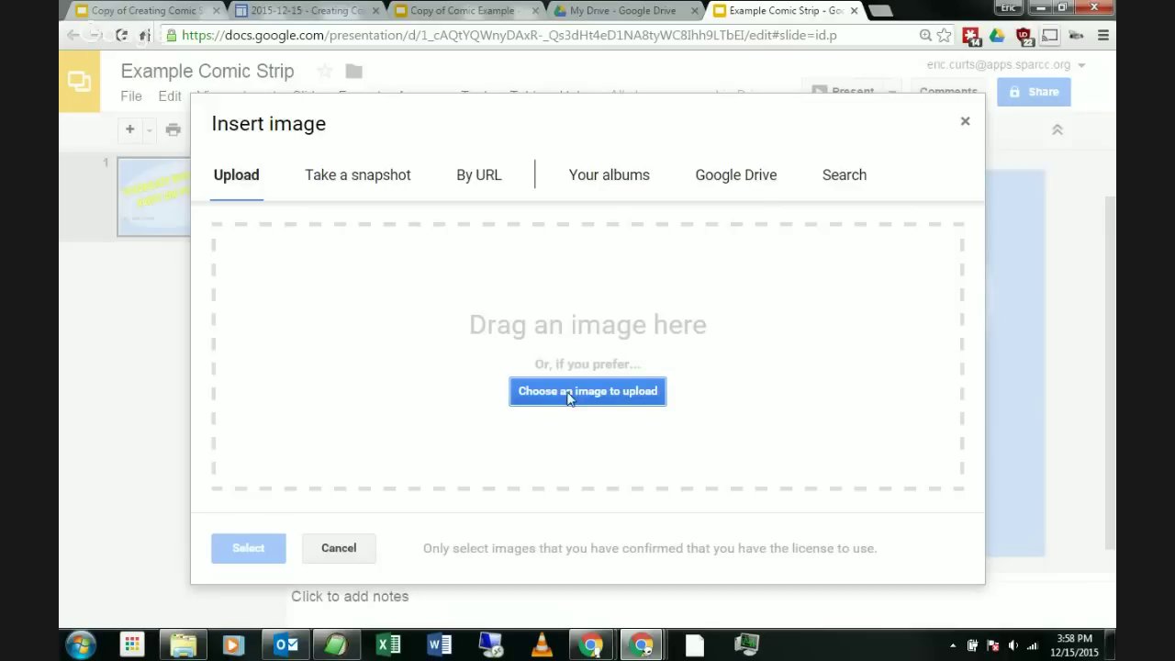
left_click(374, 184)
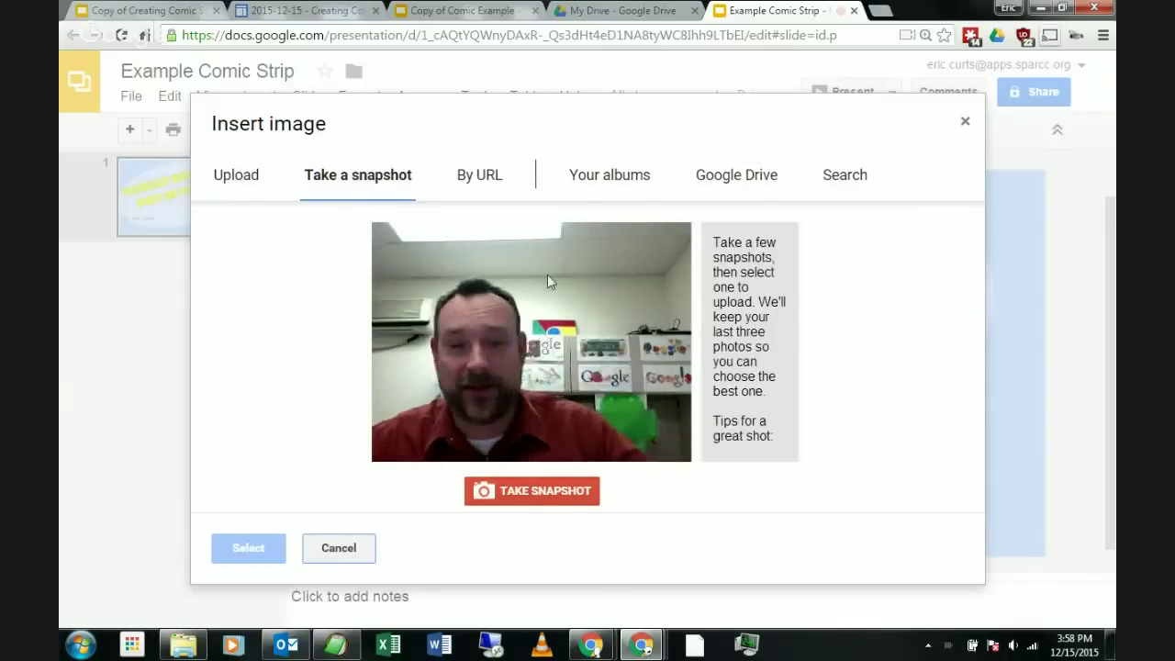
left_click(495, 174)
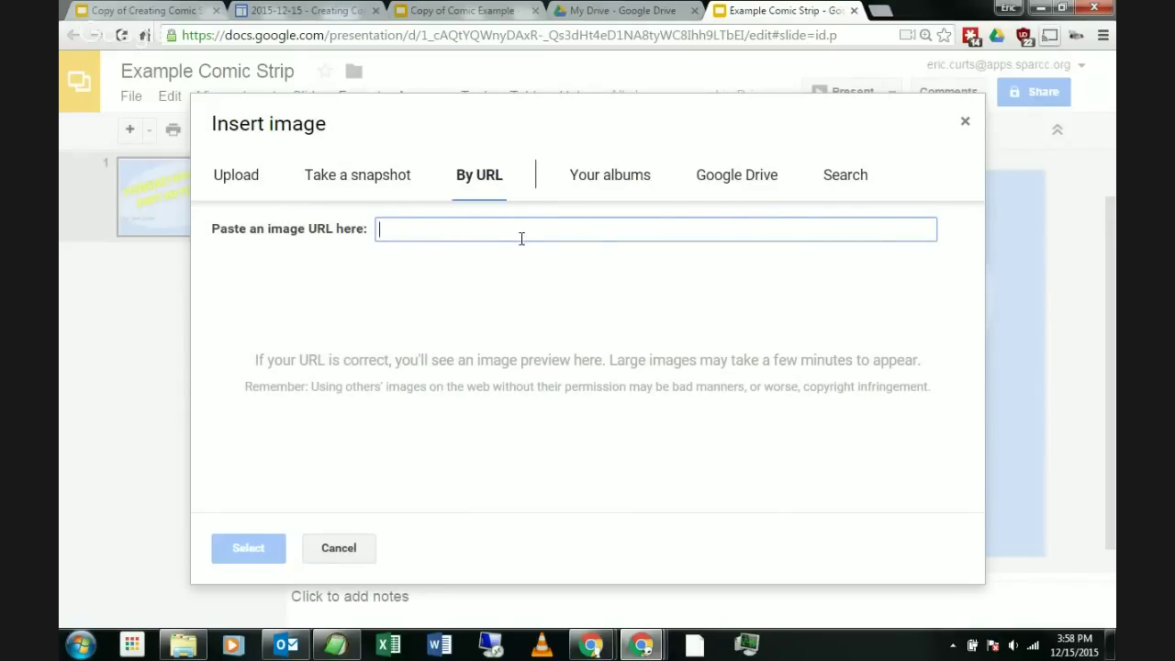
left_click(630, 175)
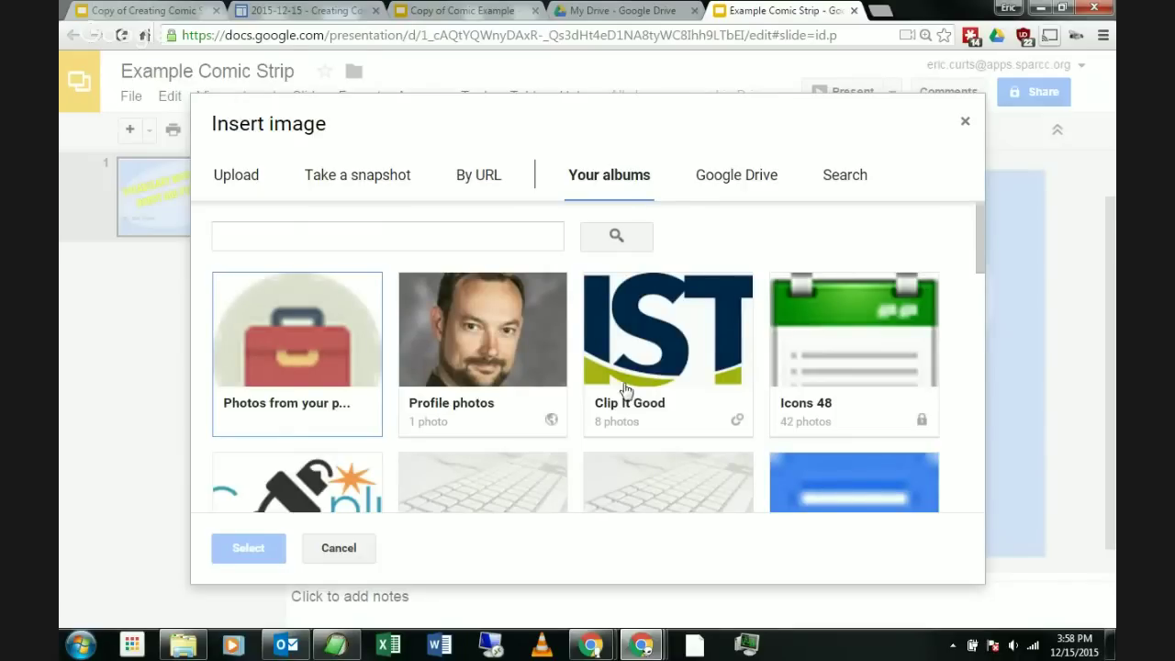
left_click(752, 188)
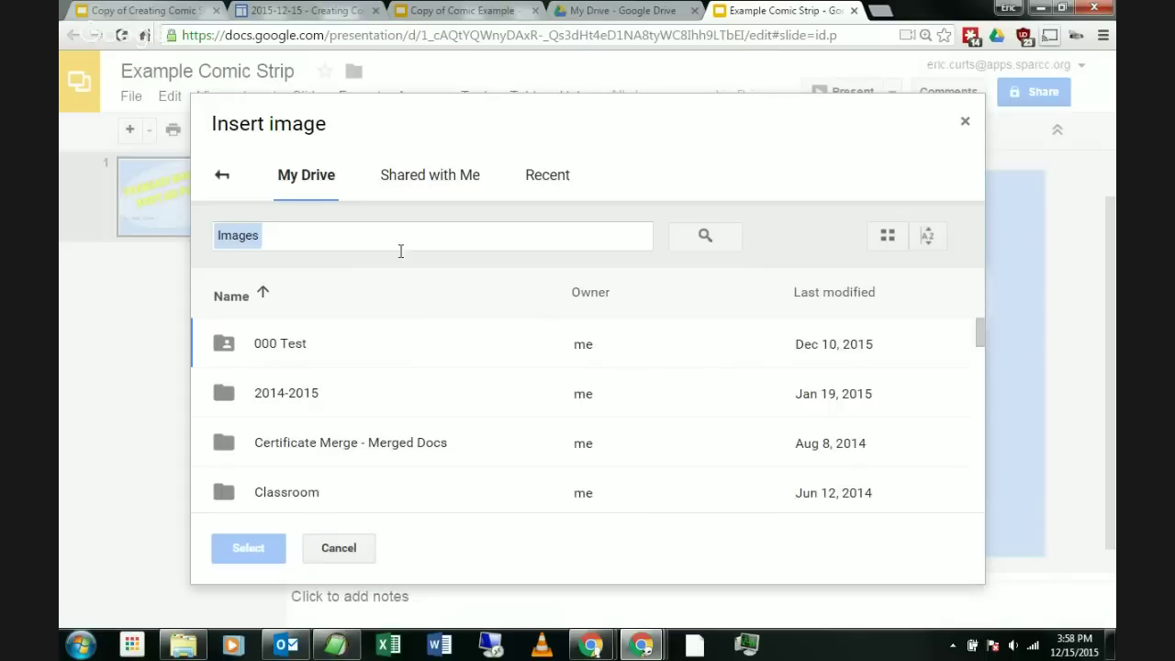
left_click(224, 181)
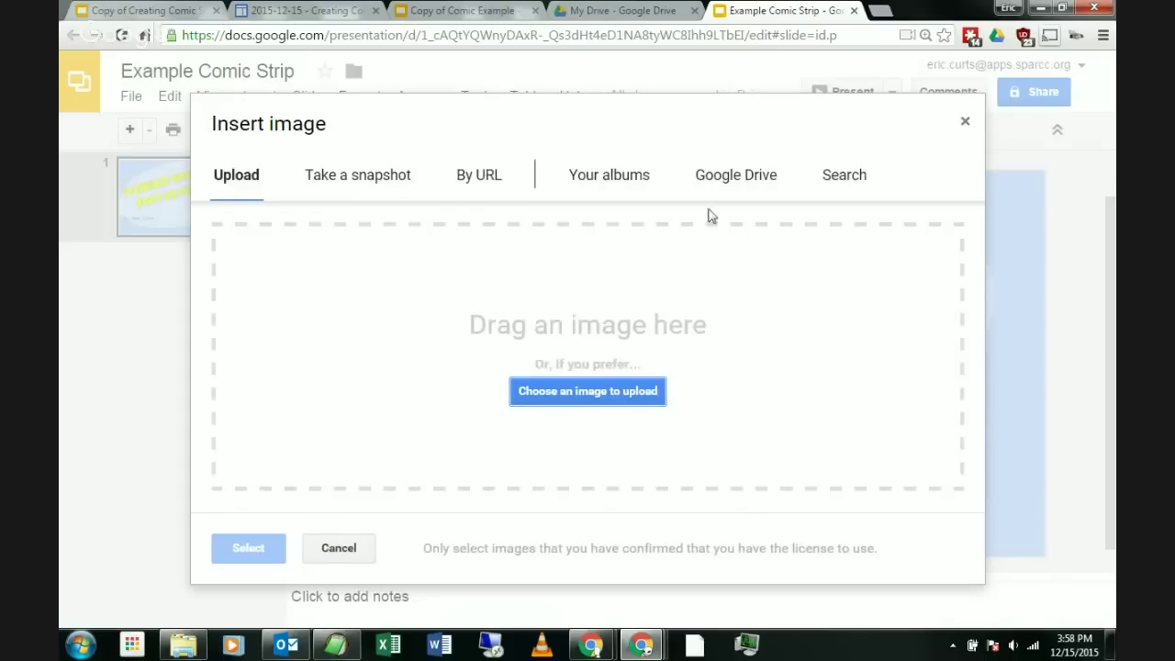
left_click(844, 176)
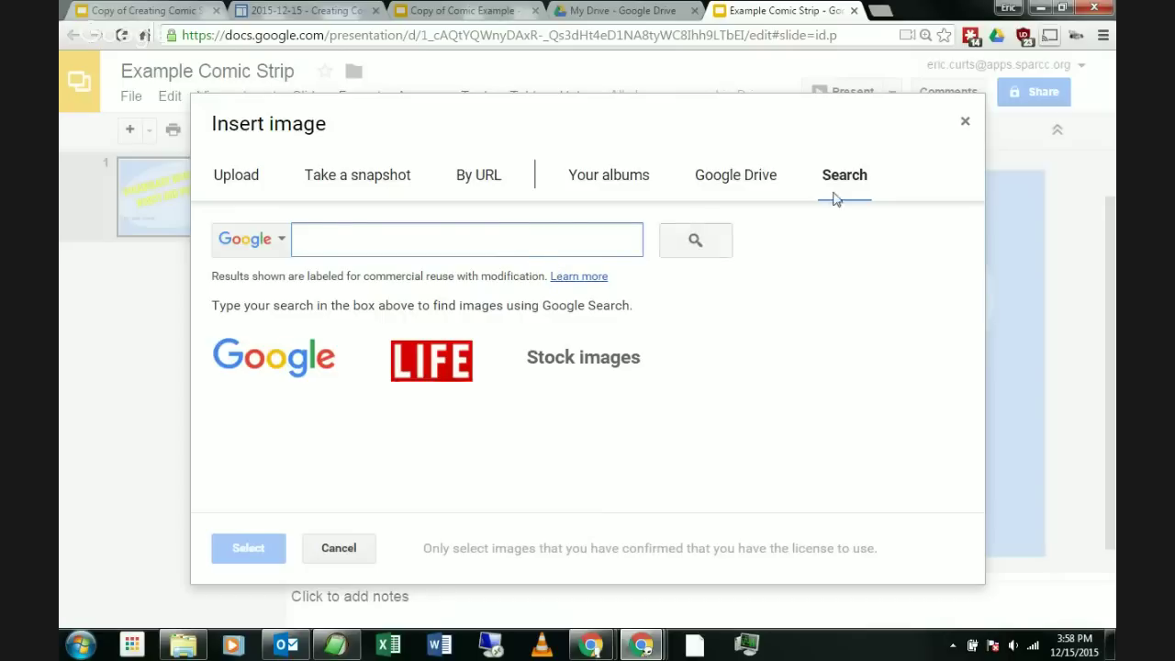
left_click(965, 124)
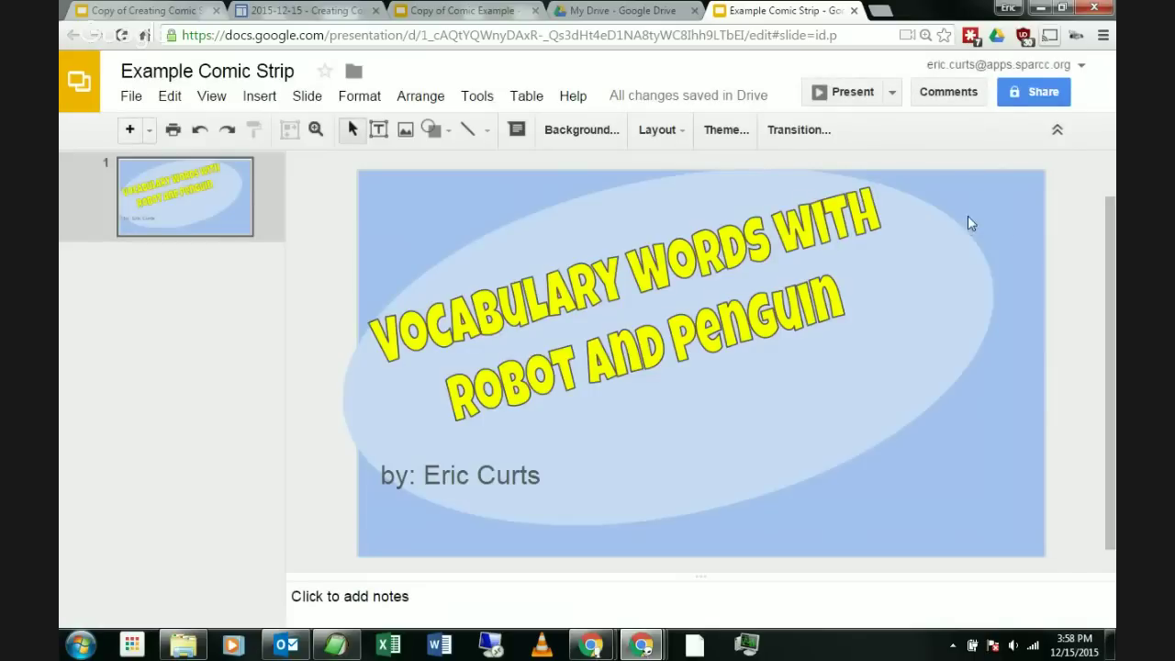
Step: Open openclipart.org in a new browser tab and search it for "penguin"
left_click(880, 11)
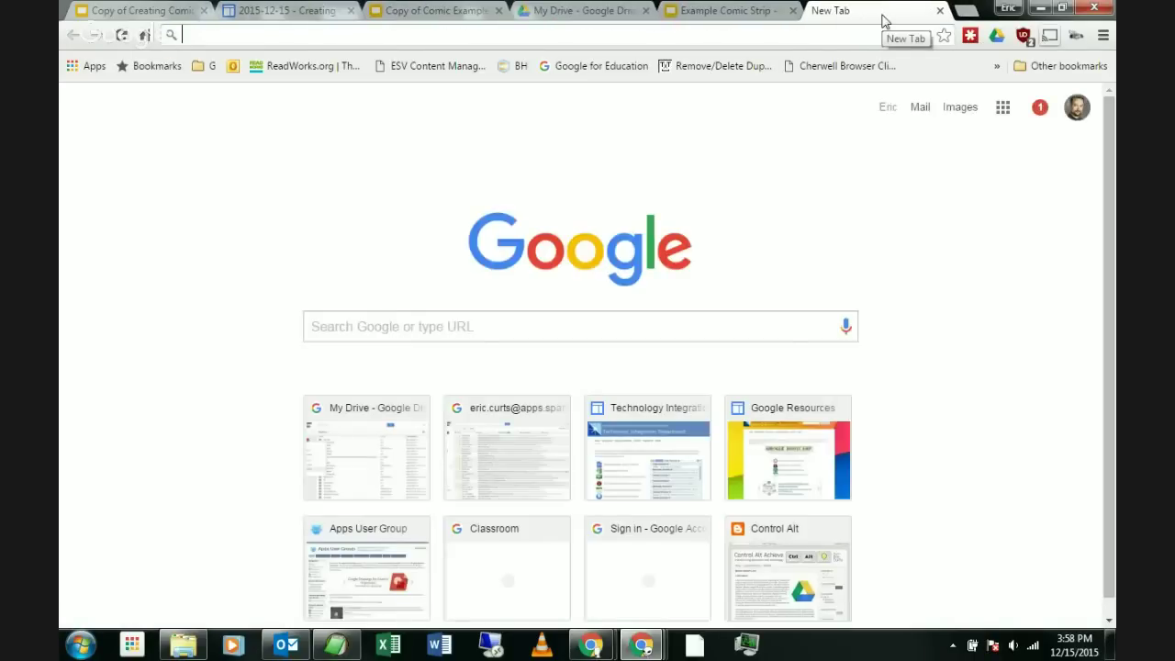
type("opencli")
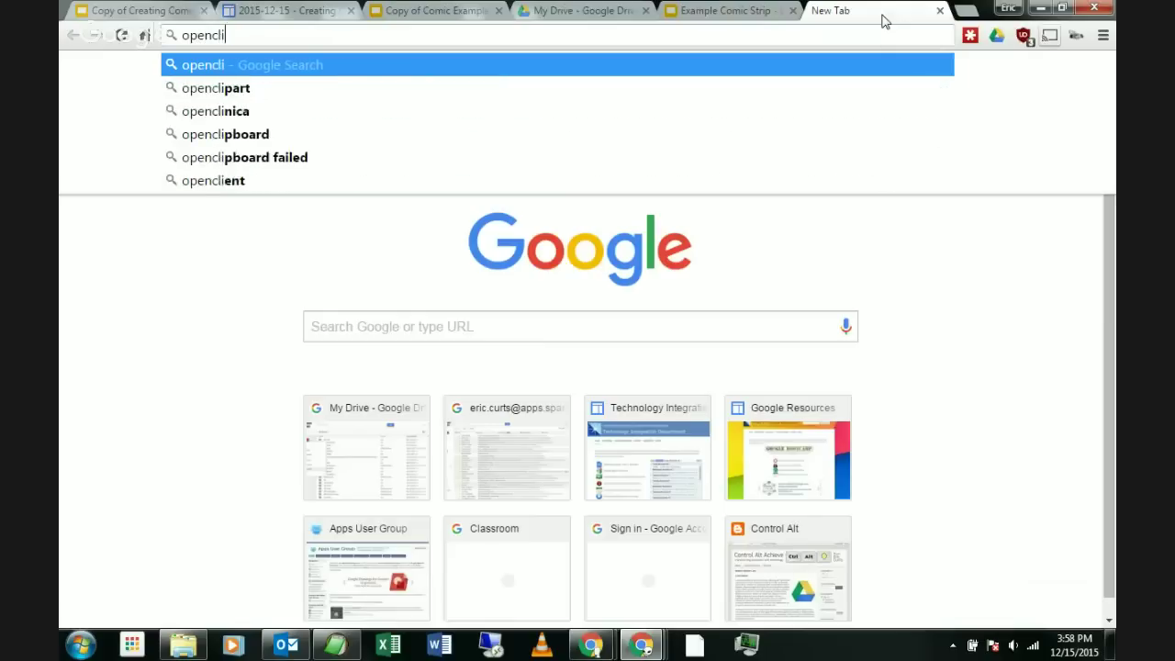
type("part.org")
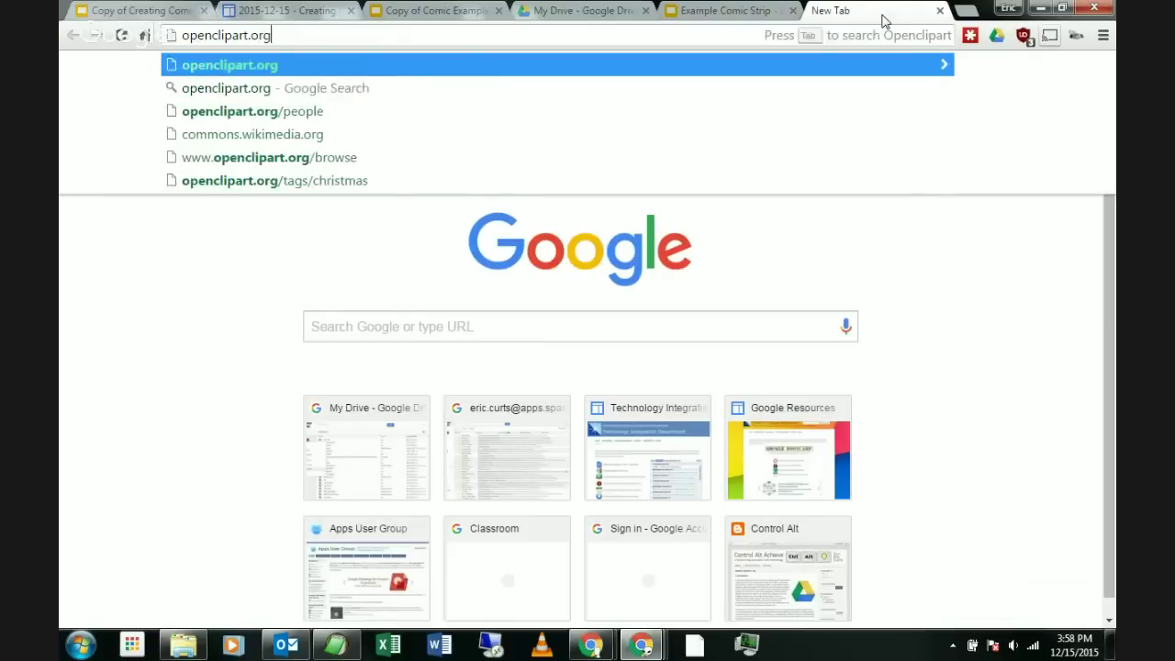
key("Return")
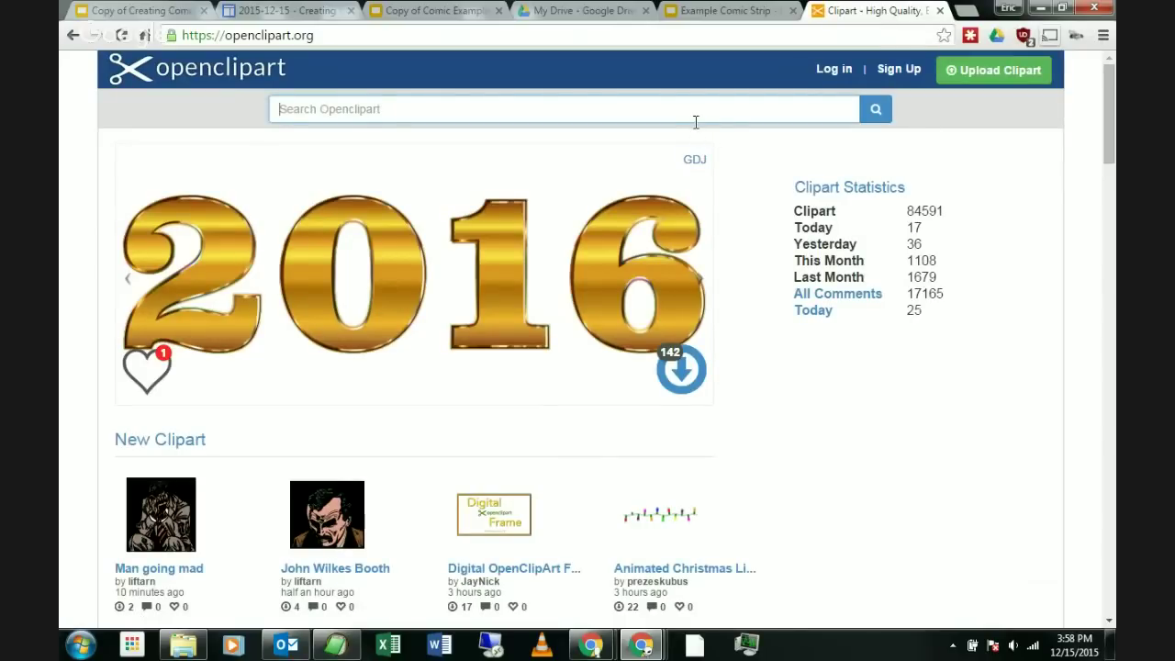
type("pe")
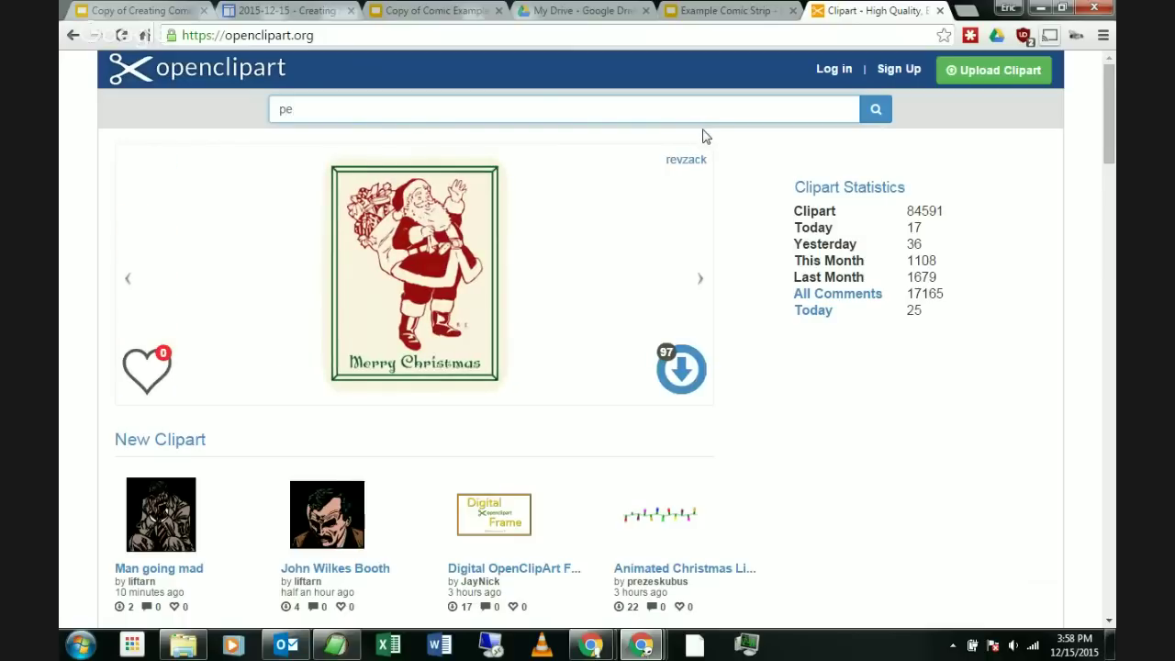
type("nguin")
key("Return")
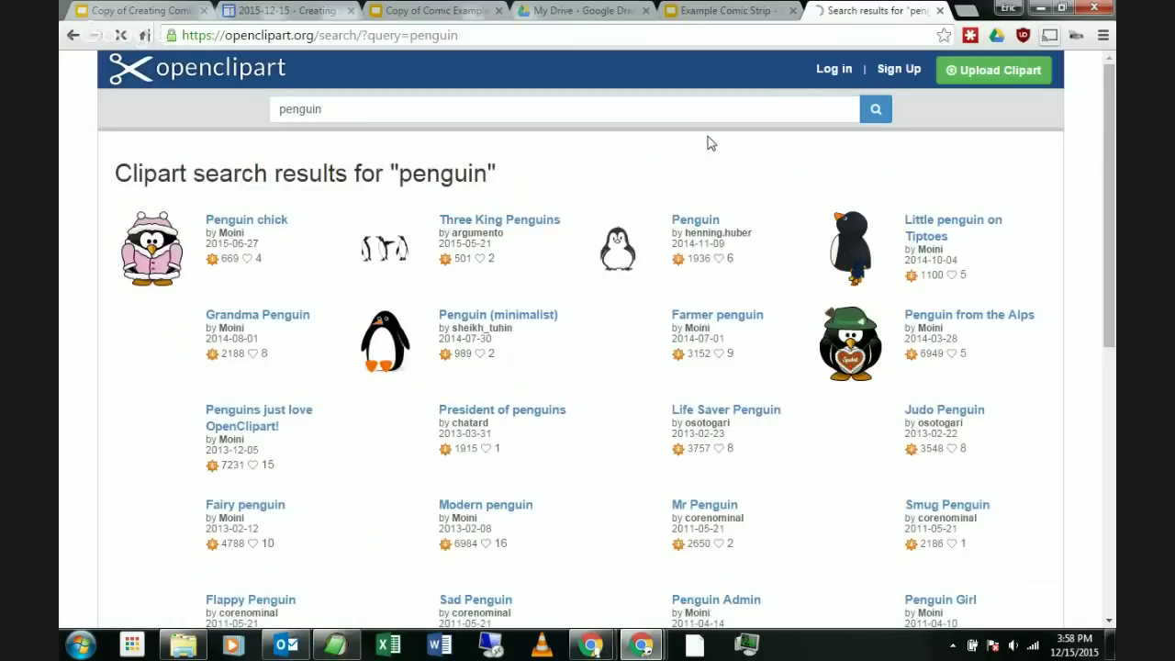
Step: Look through the penguin clipart results and open the dark penguin with a white belly patch and yellow feet
scroll(693, 278, "down", 1)
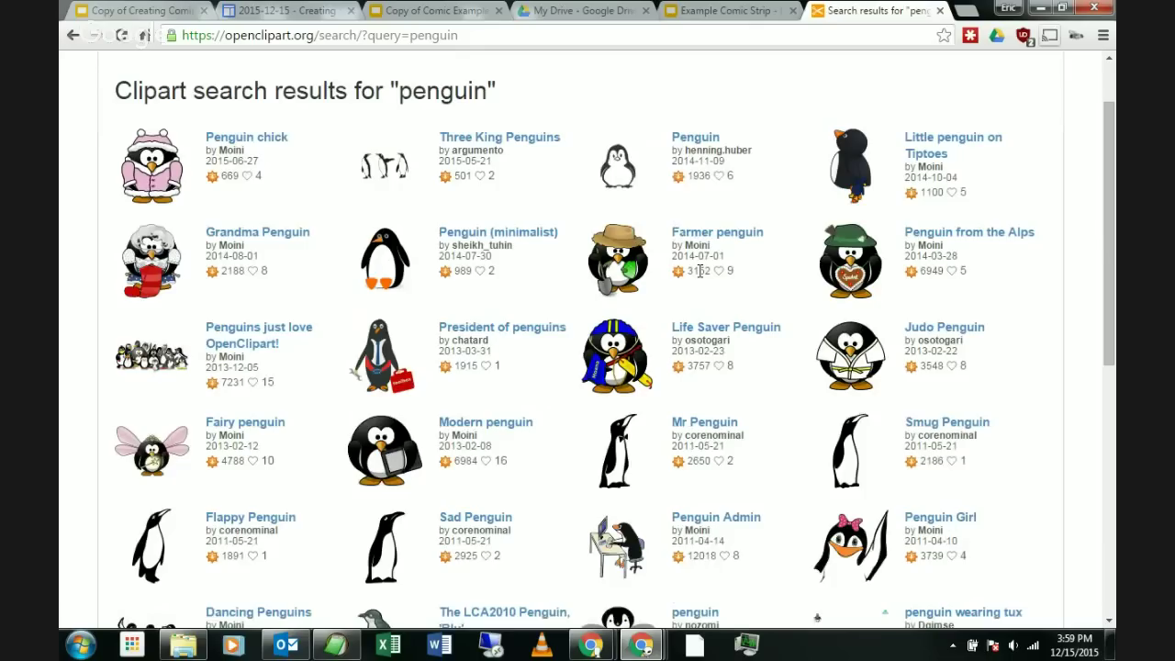
scroll(701, 271, "down", 4)
scroll(700, 281, "up", 3)
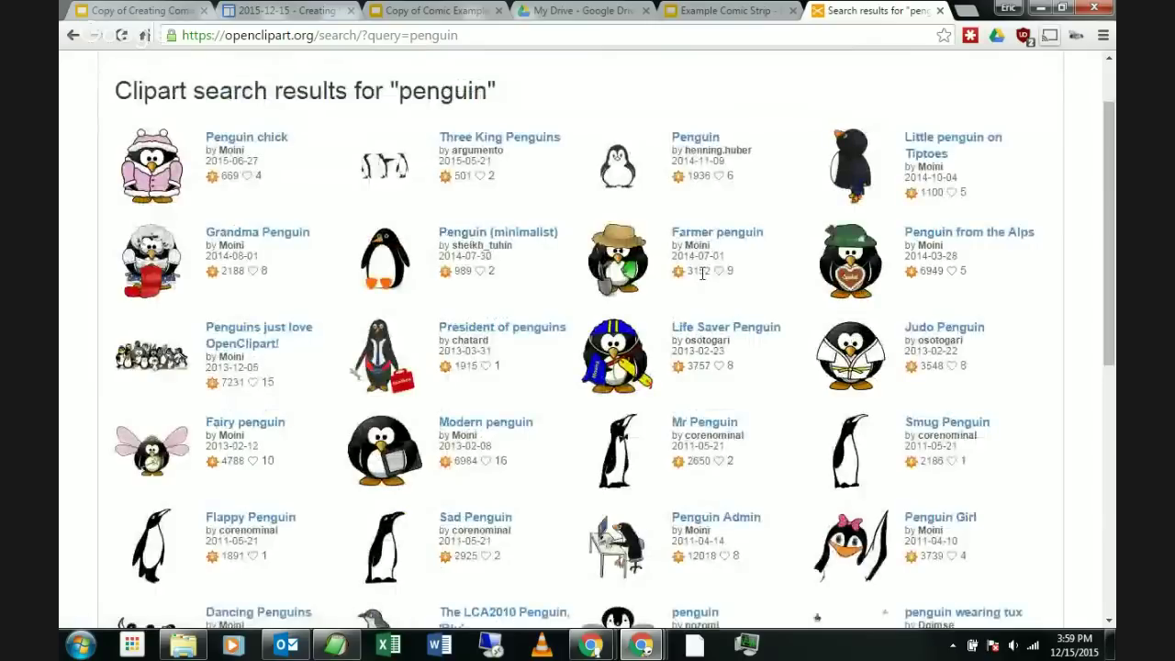
scroll(680, 286, "down", 5)
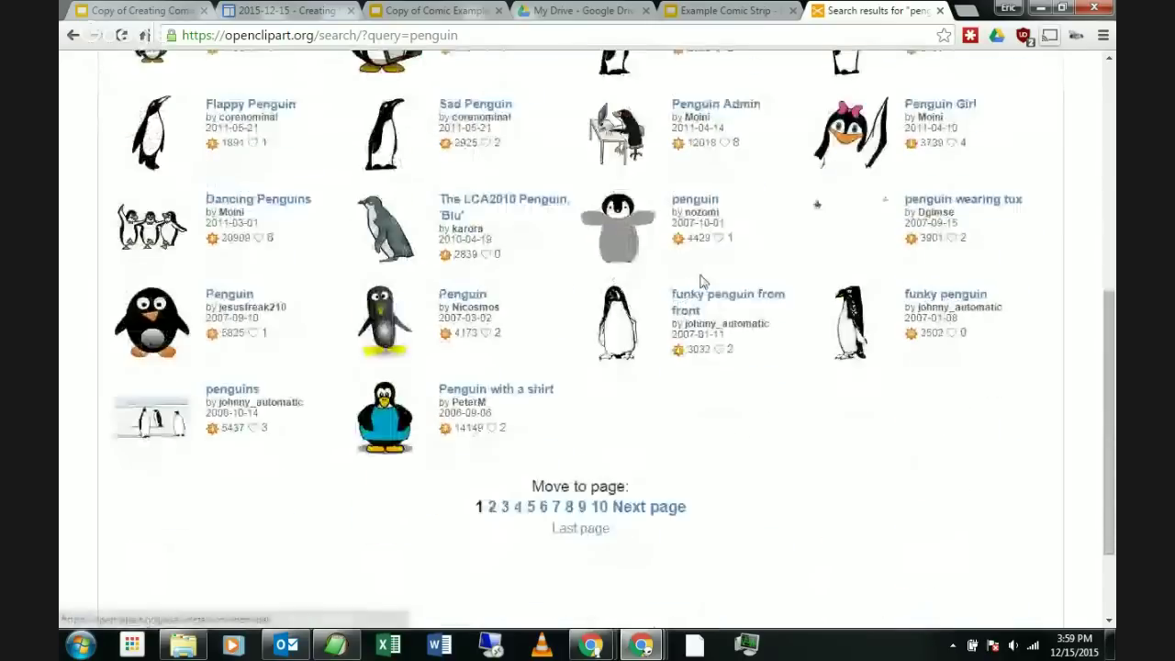
left_click(389, 327)
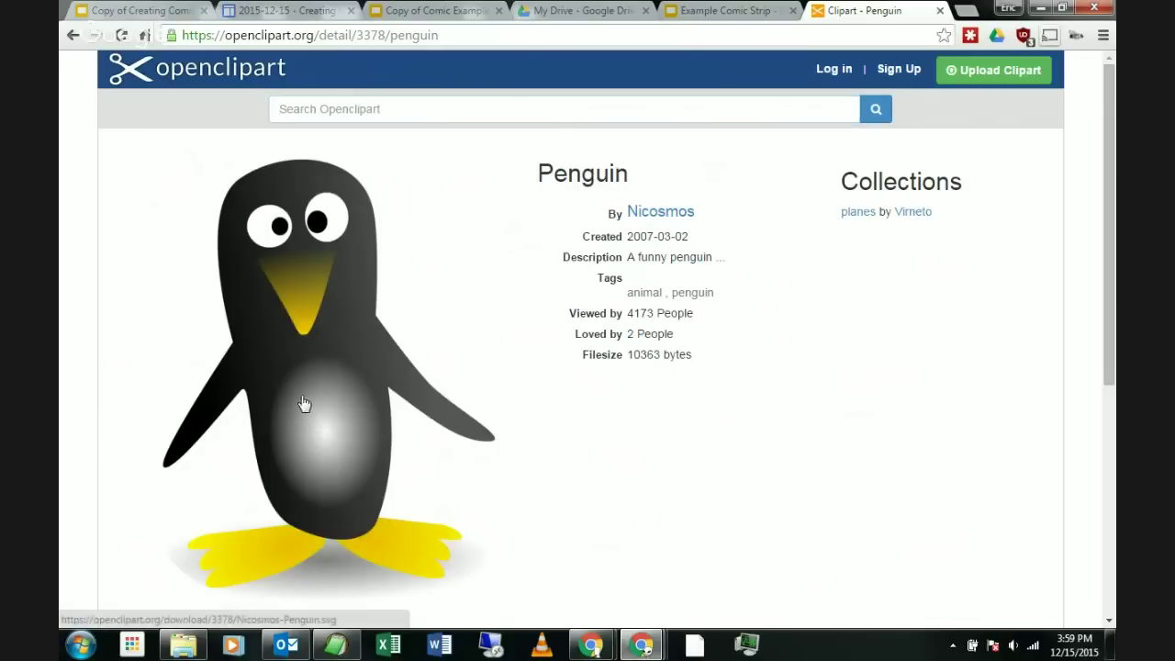
Step: Bring the penguin clipart from its web page into the Example Comic Strip title slide, scaled down near the slide's lower-right corner
left_click_drag(304, 404, 721, 170)
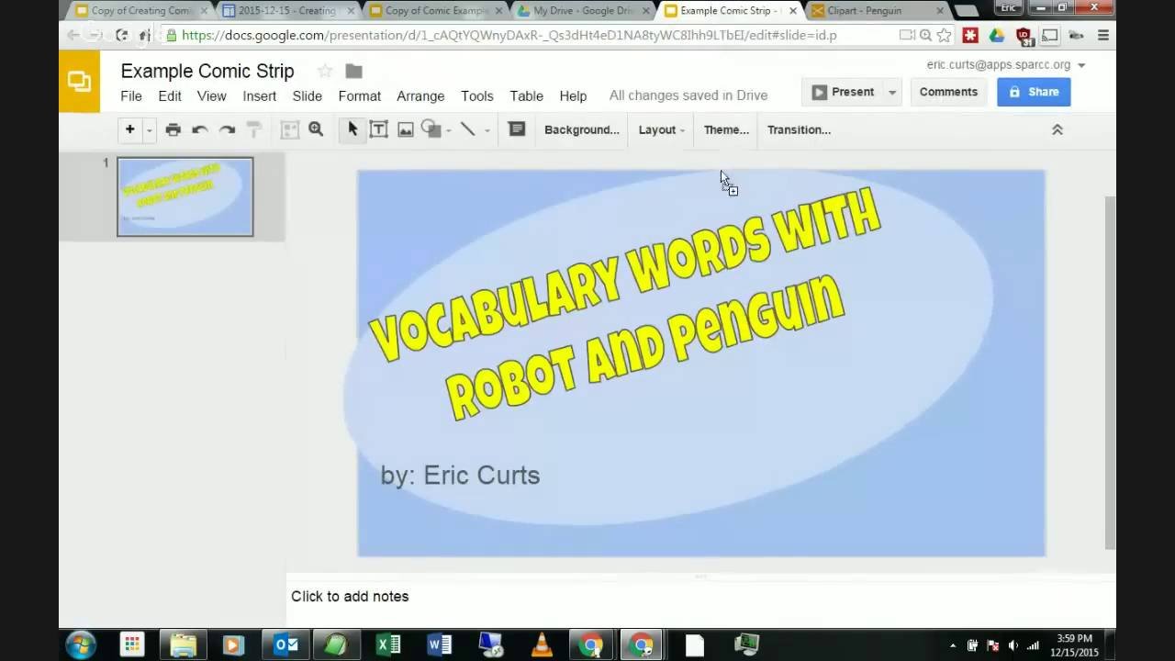
left_click_drag(727, 248, 652, 358)
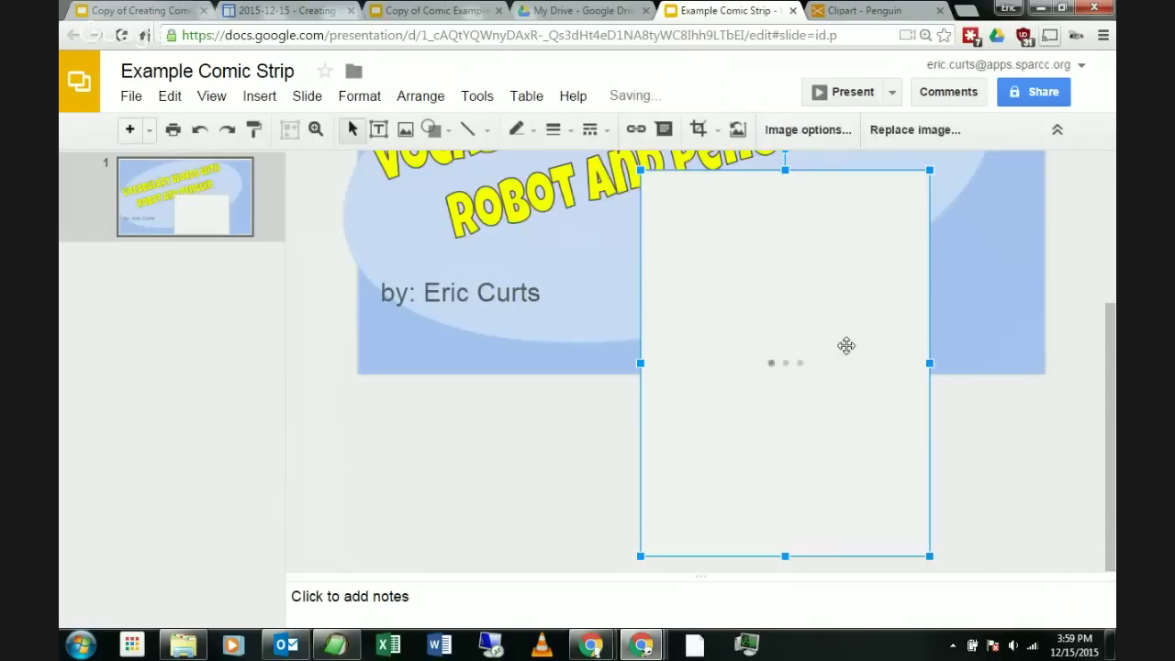
scroll(955, 359, "up", 3)
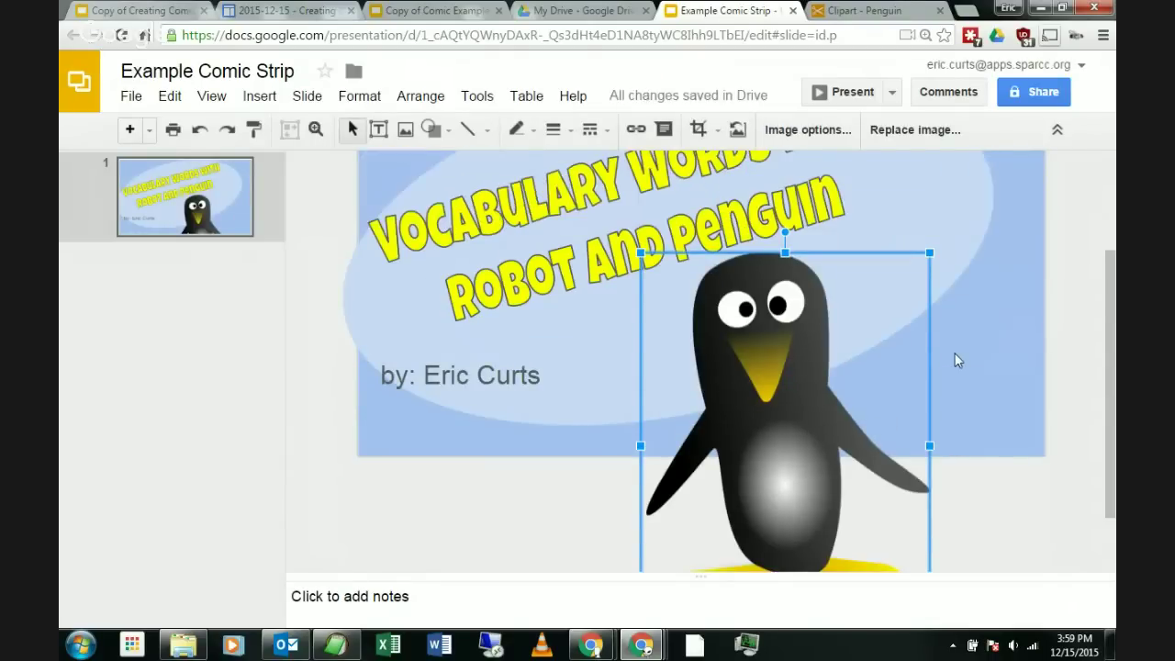
left_click_drag(760, 321, 760, 322)
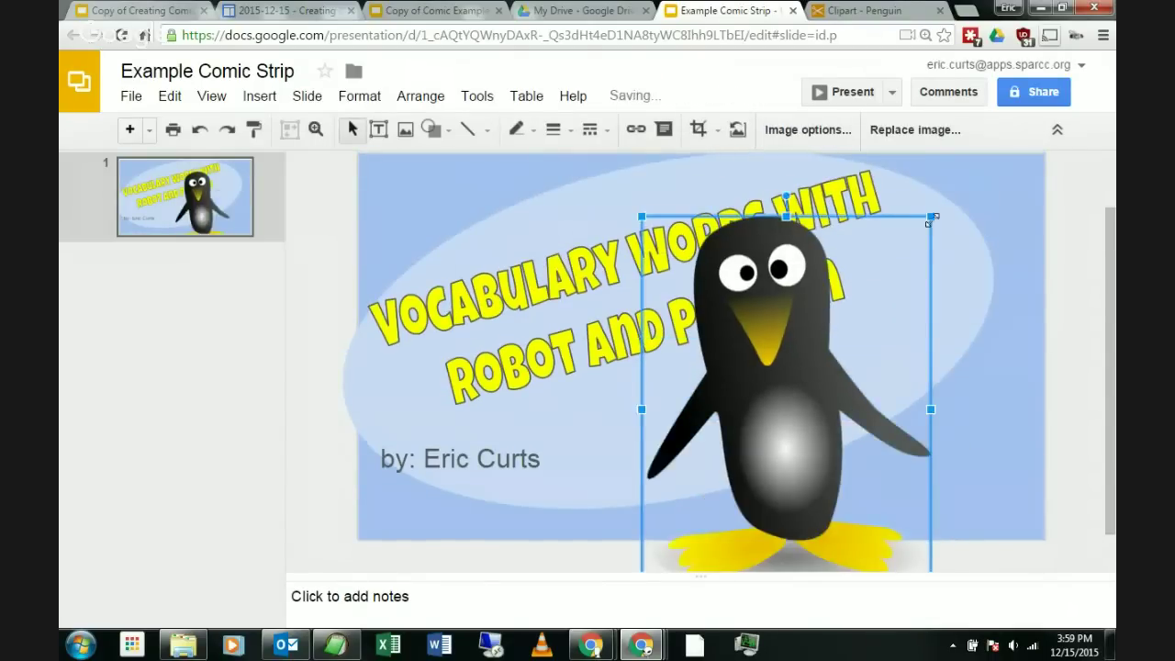
left_click_drag(829, 372, 832, 352)
left_click_drag(777, 433, 943, 363)
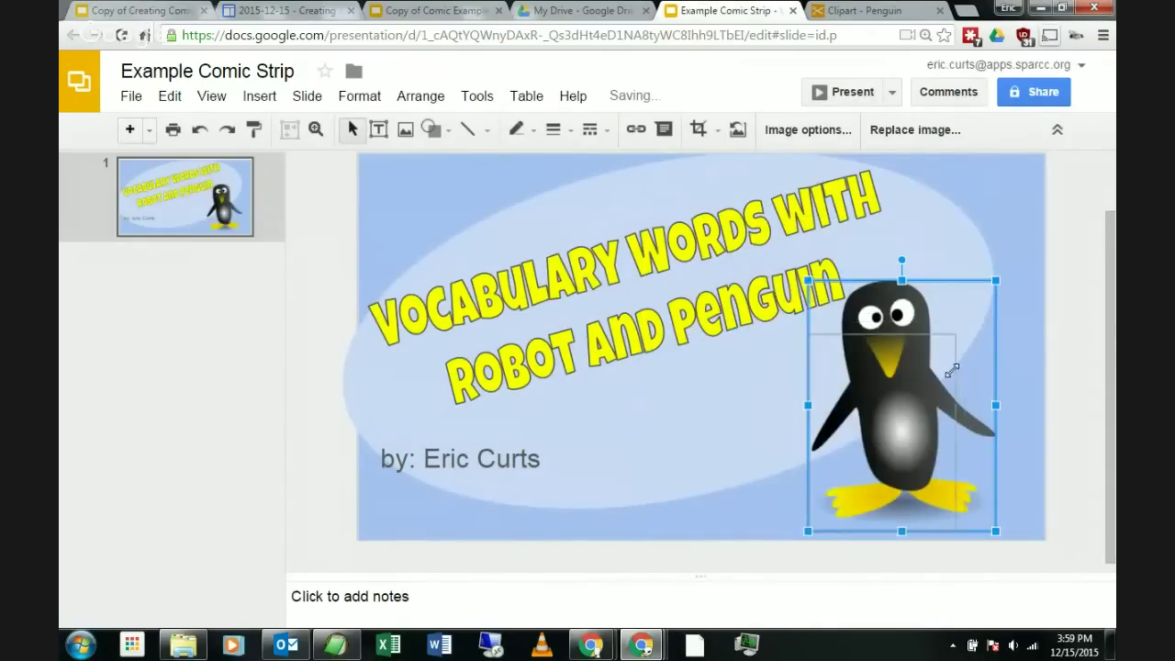
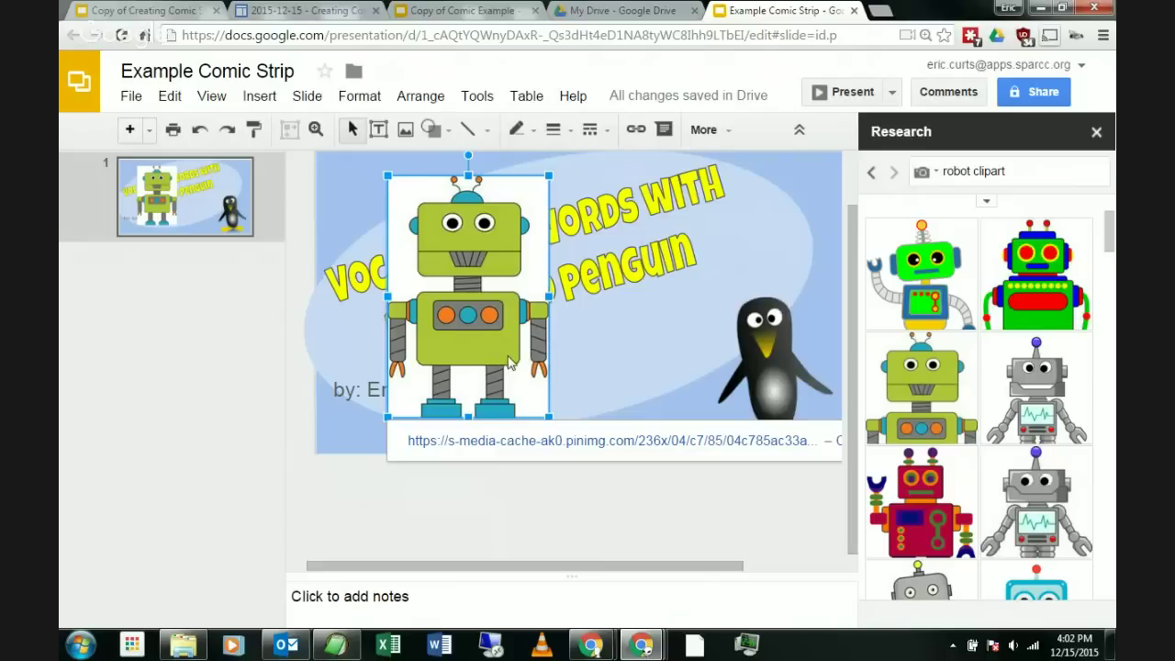
Step: Delete the green robot image from the title slide and search the research results for "robot clipart png"
key("Delete")
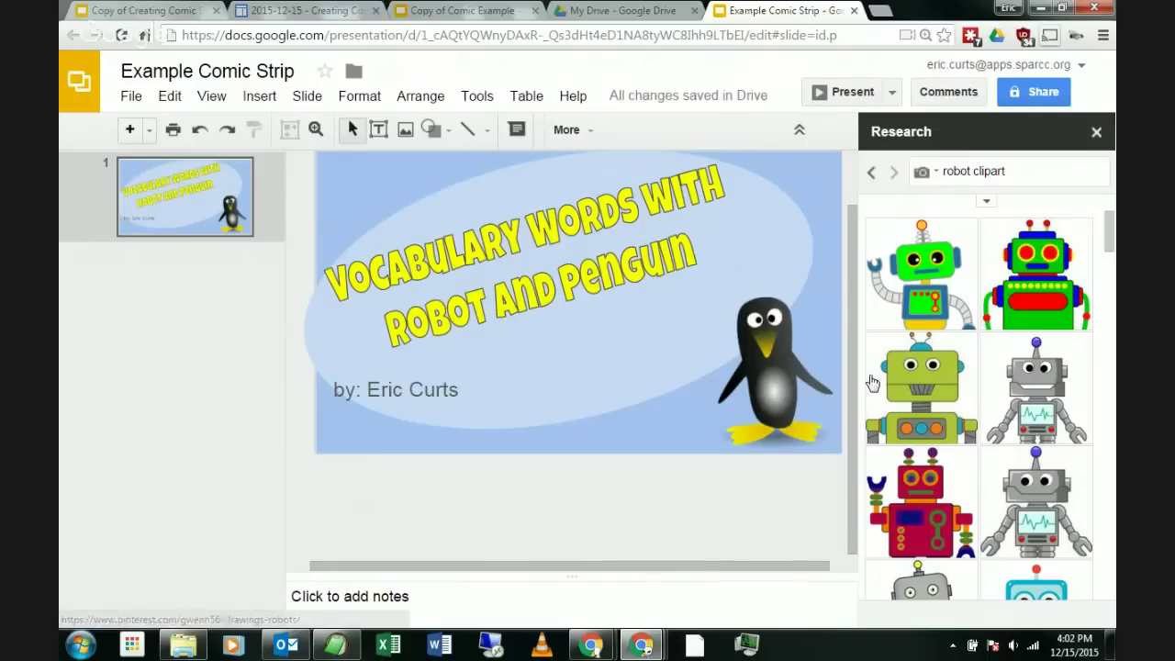
left_click(1045, 175)
left_click(1044, 173)
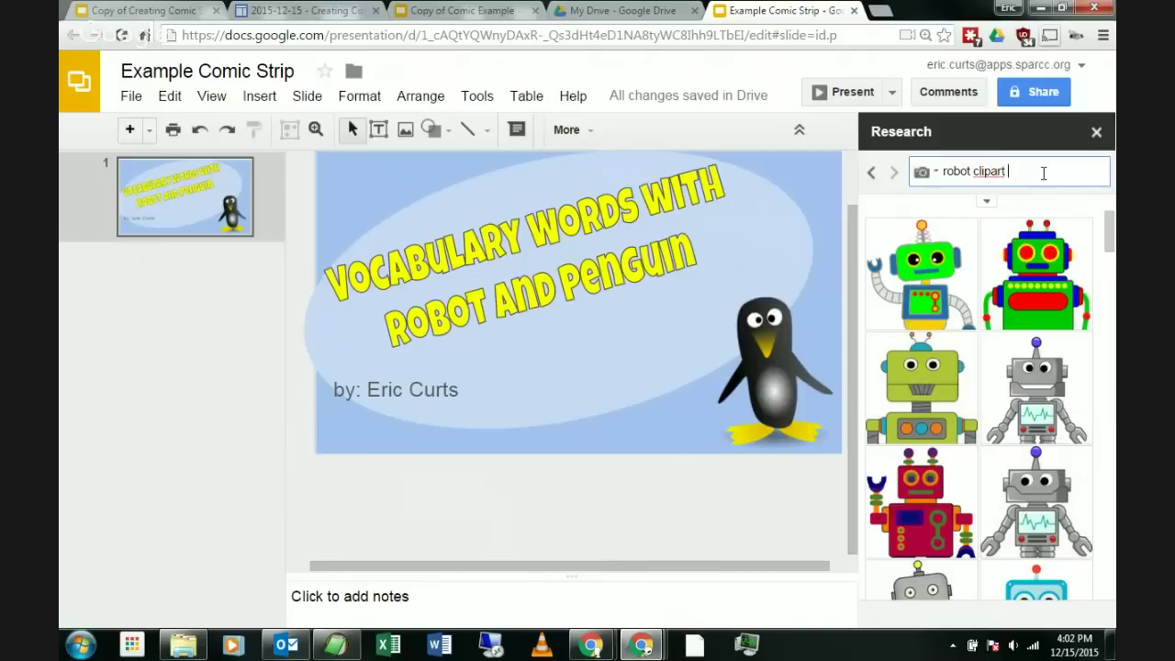
type("png")
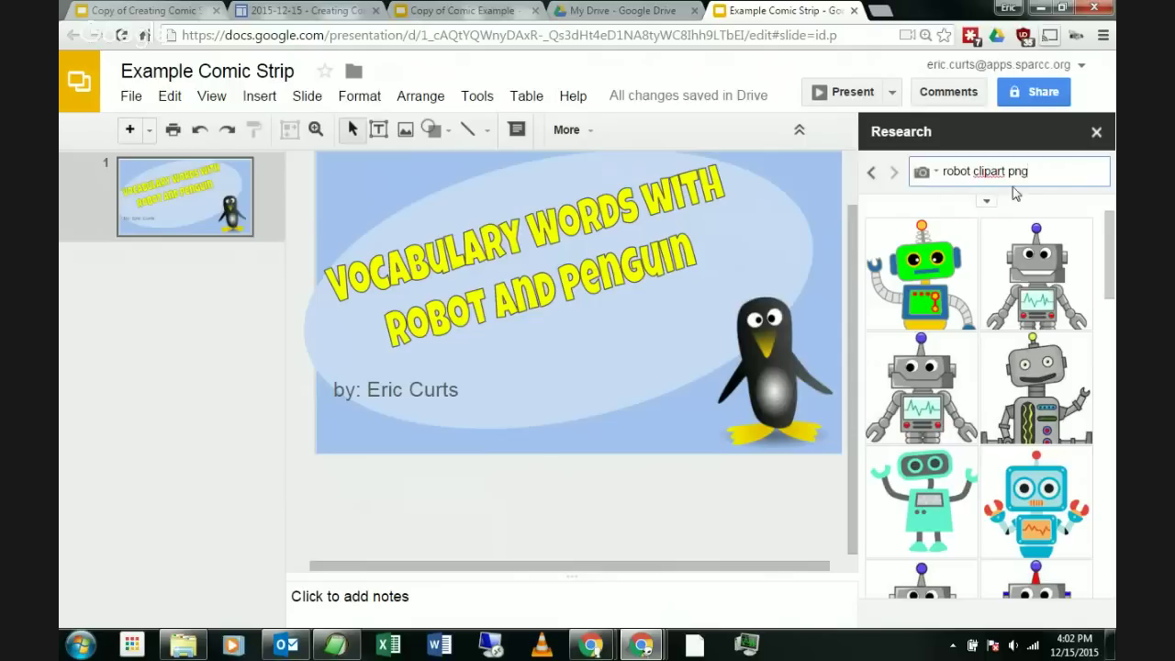
Step: Insert the smiling grey robot with the blue antenna ball on the title slide, close the research results and remove the image's source link
mouse_move(1034, 283)
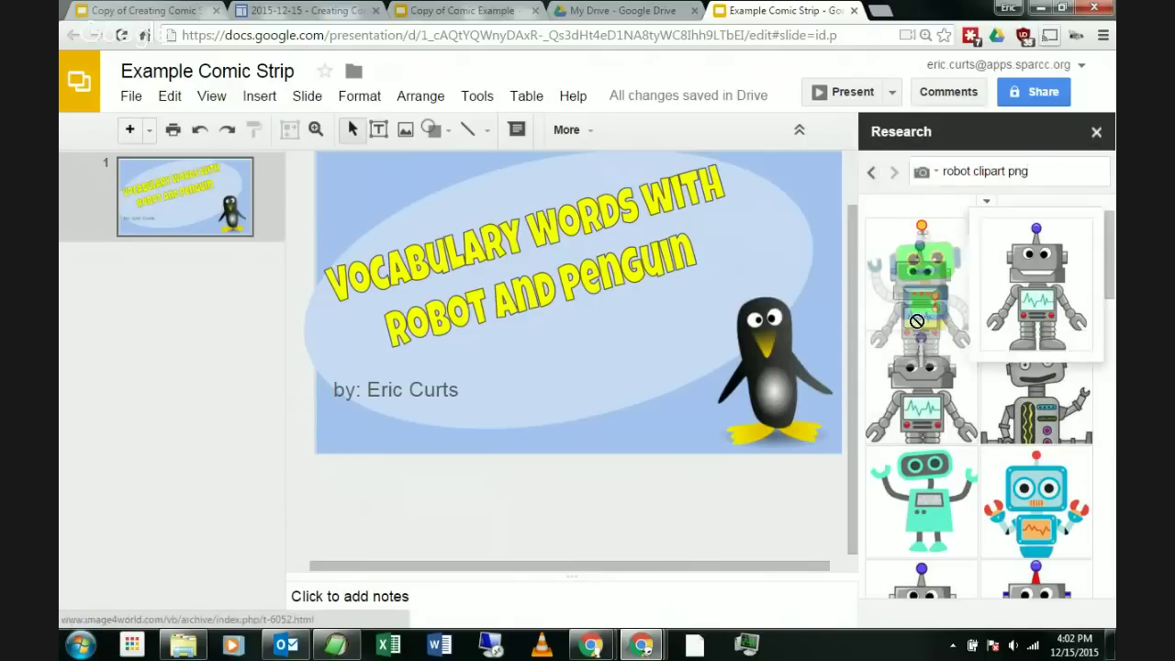
left_click_drag(1034, 284, 520, 323)
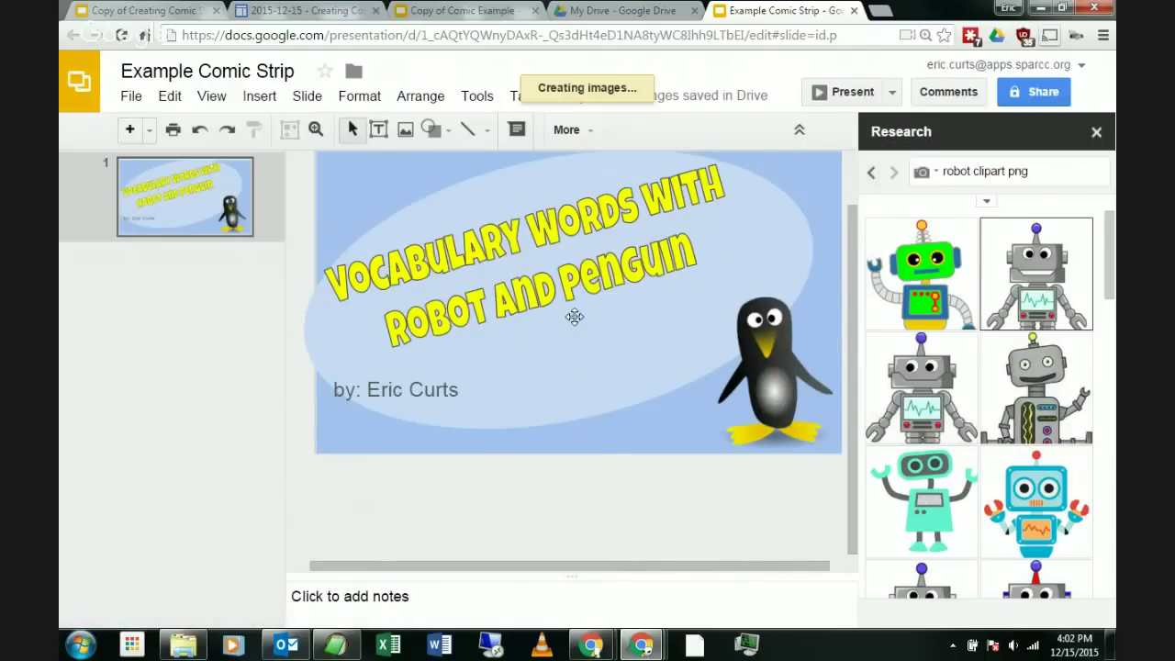
left_click_drag(540, 356, 466, 258)
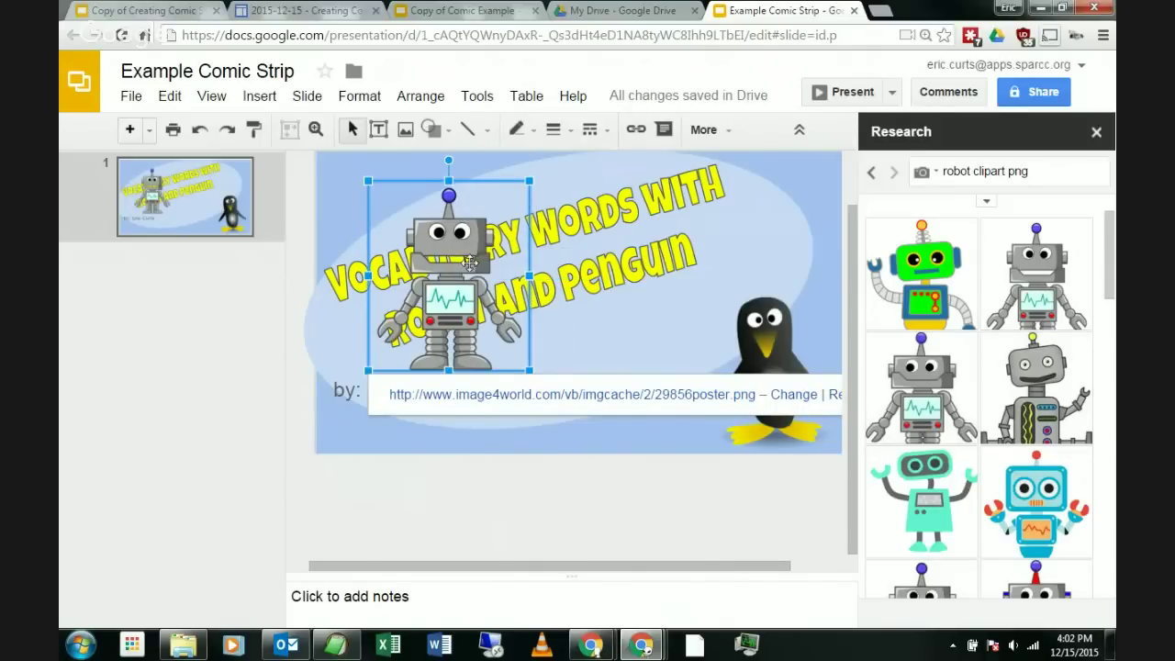
left_click(1099, 136)
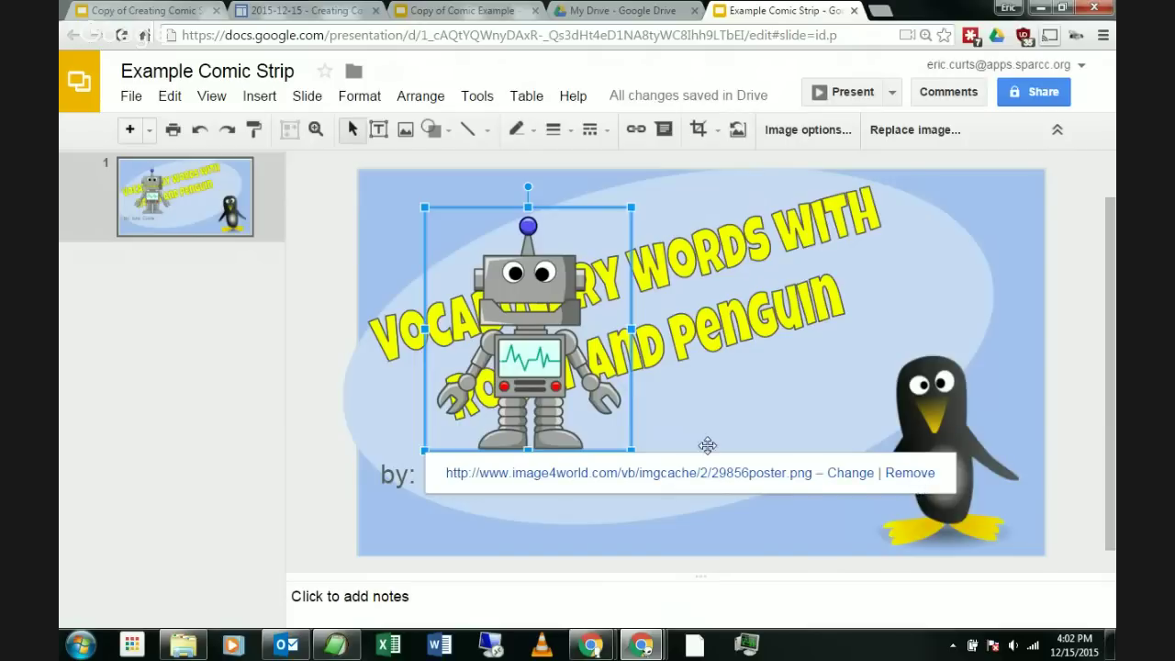
left_click(909, 474)
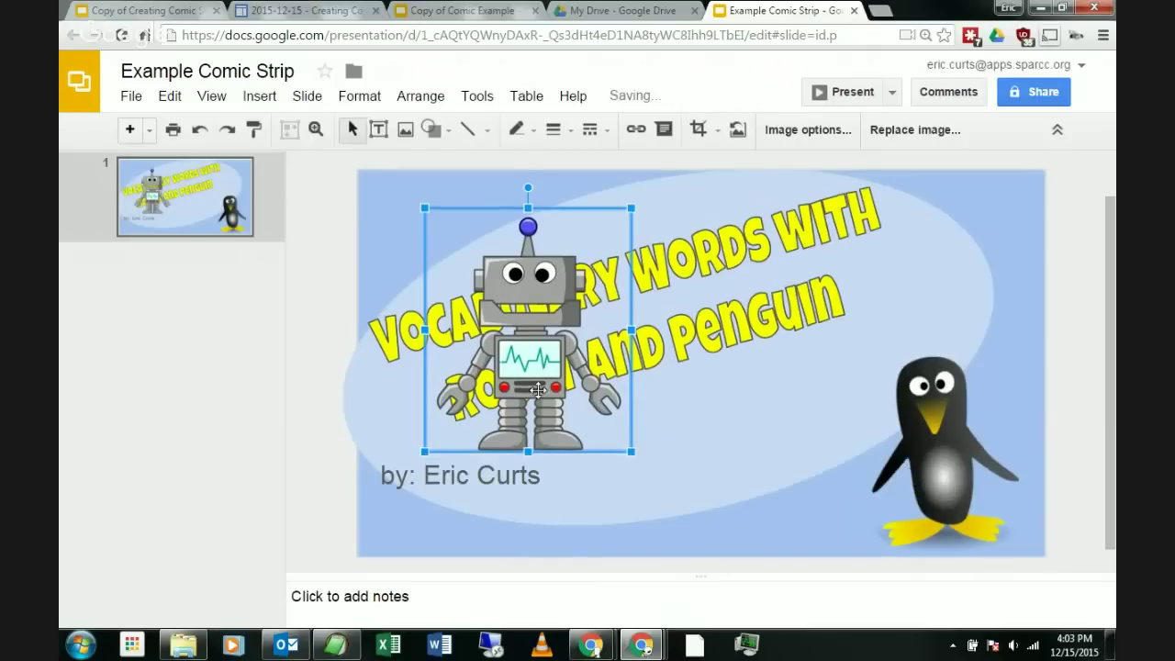
Step: Move the grey robot directly beside the penguin and scale it down to about the penguin's height
left_click_drag(641, 415, 791, 467)
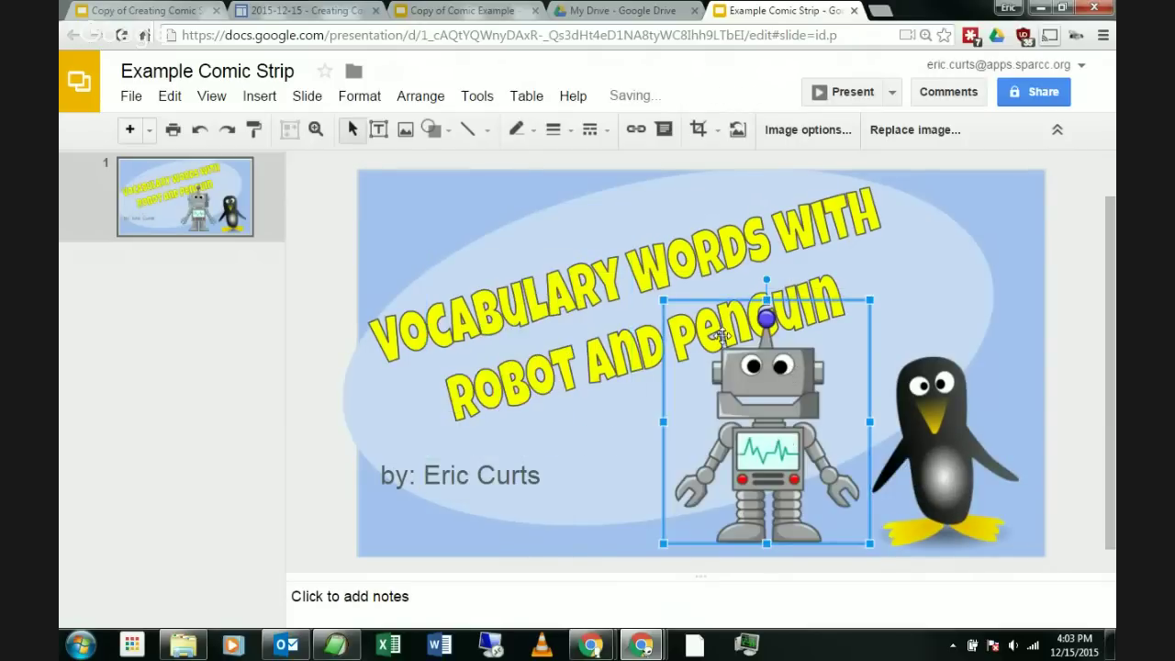
left_click_drag(668, 300, 700, 343)
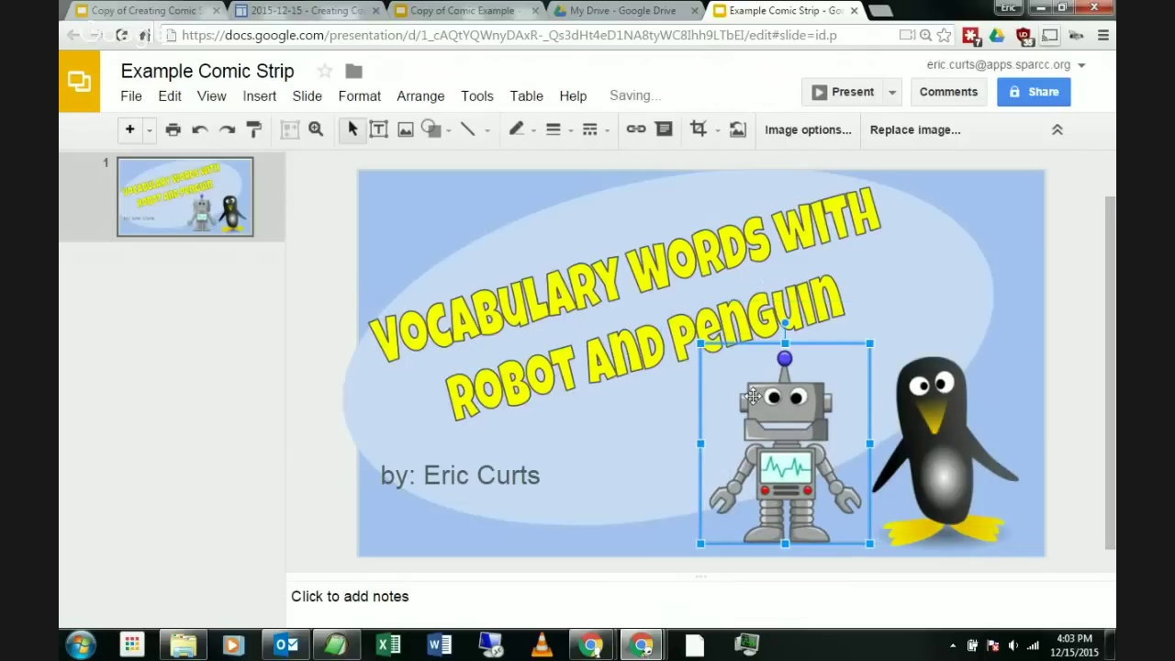
left_click(1083, 481)
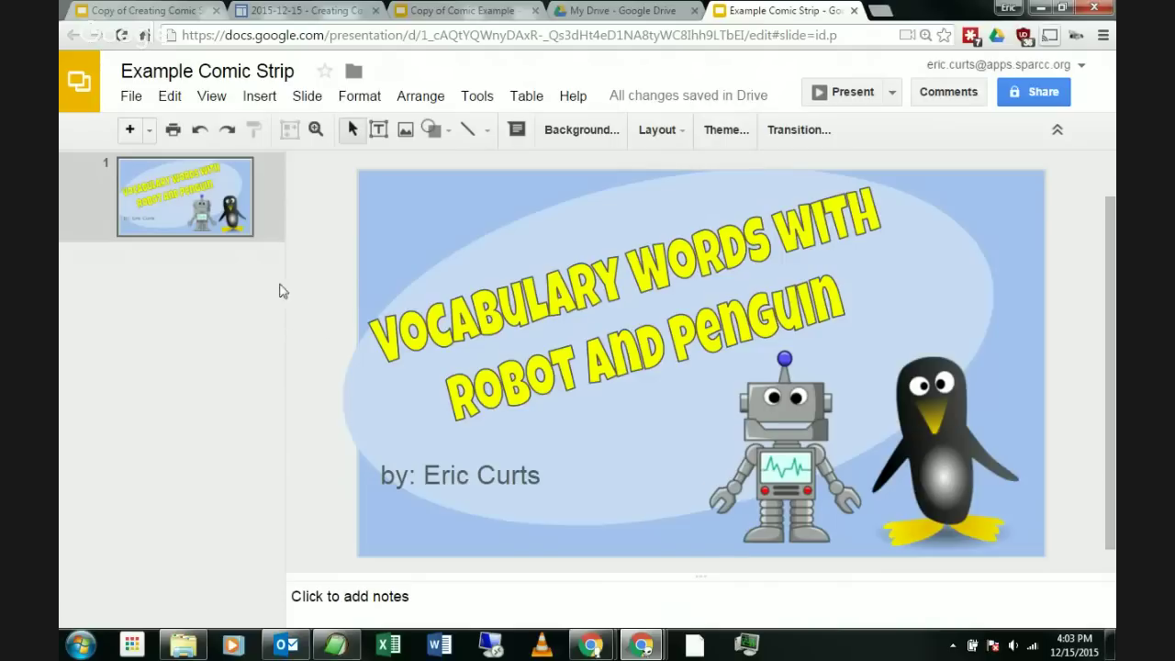
left_click(149, 134)
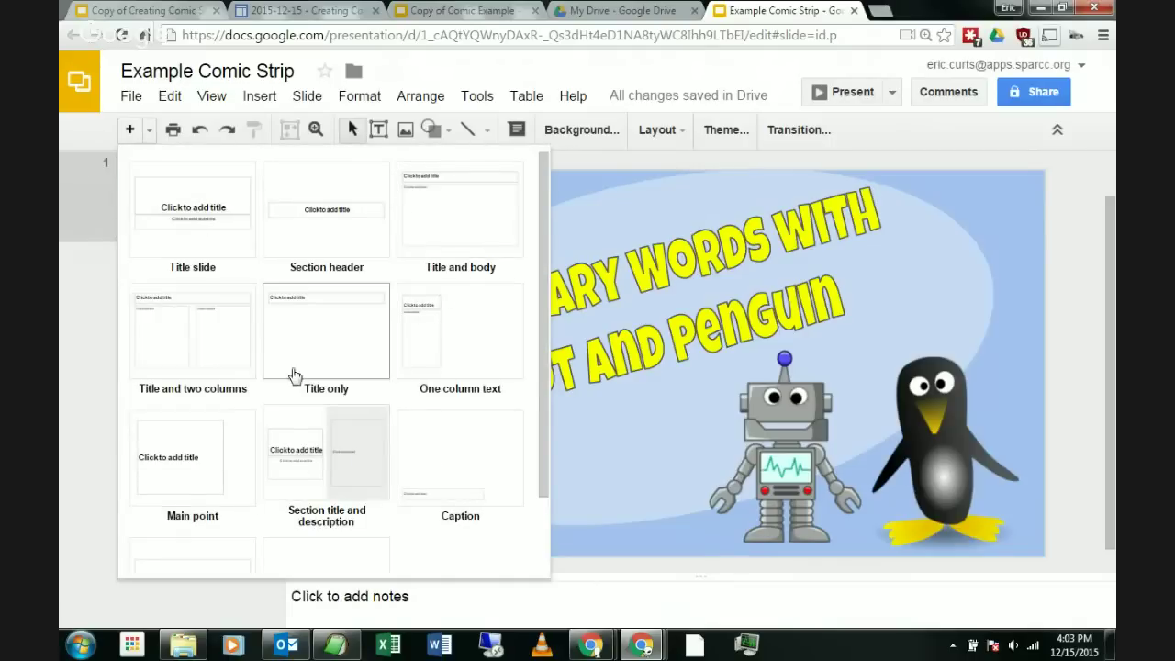
scroll(373, 366, "down", 1)
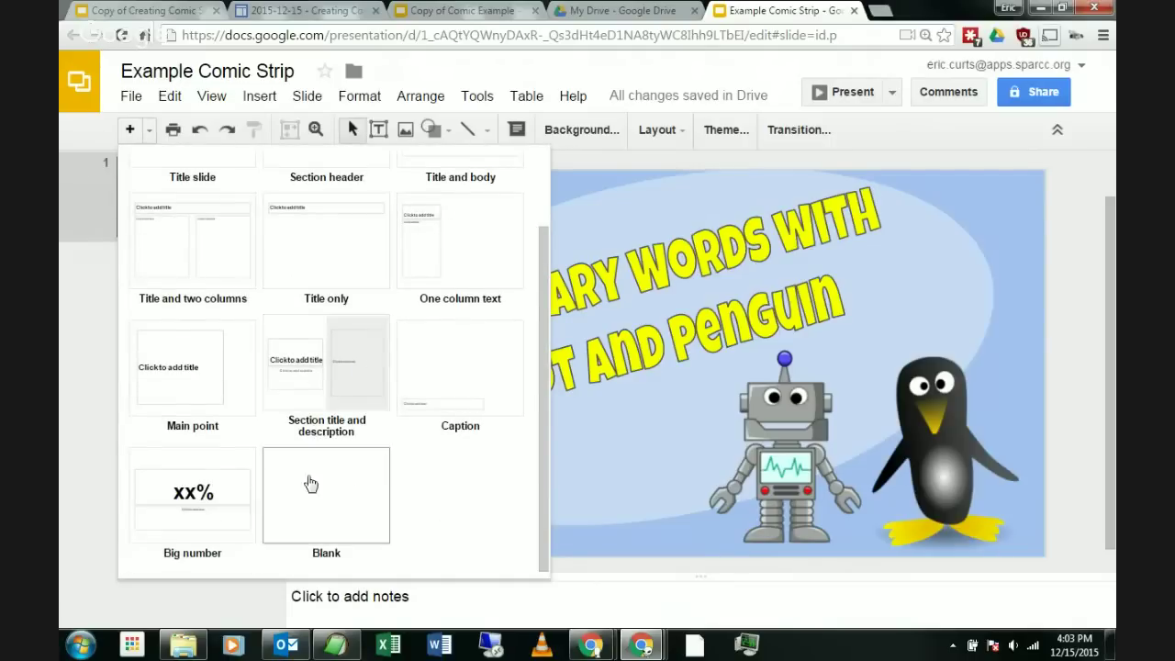
left_click(92, 443)
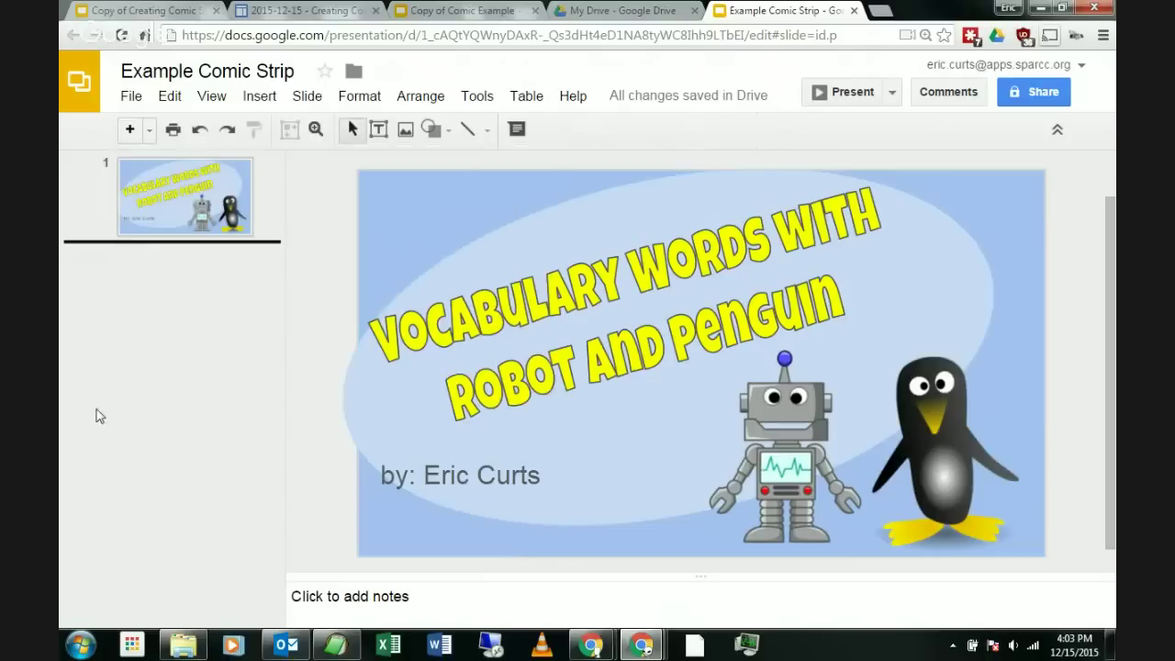
left_click(261, 97)
mouse_move(300, 101)
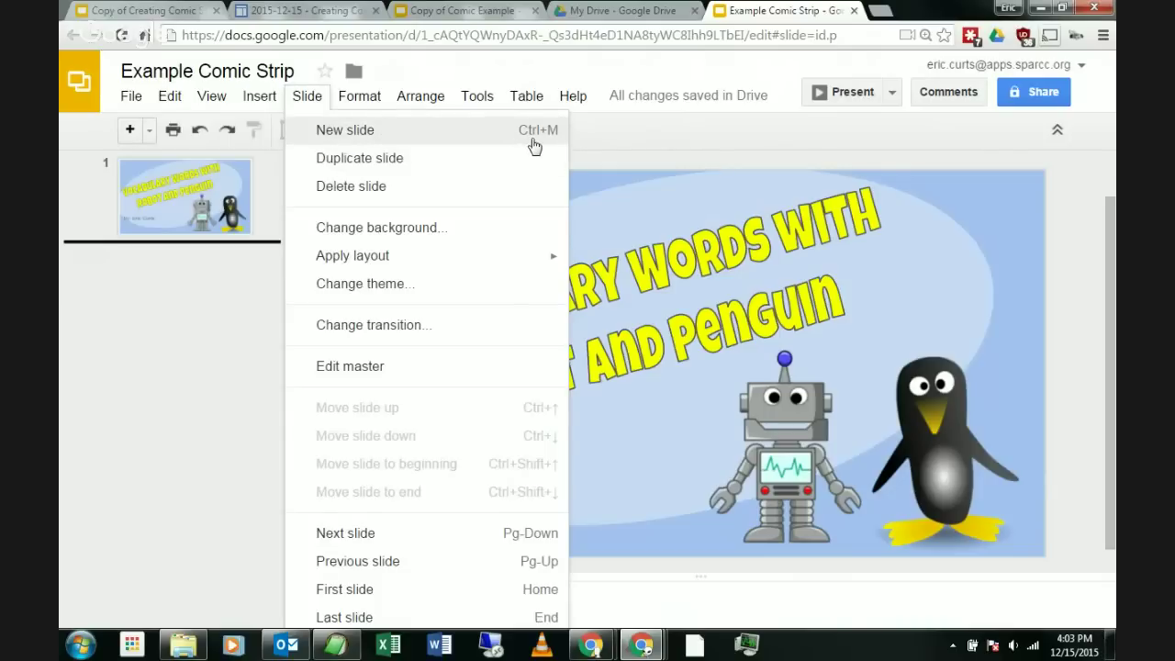
left_click(157, 229)
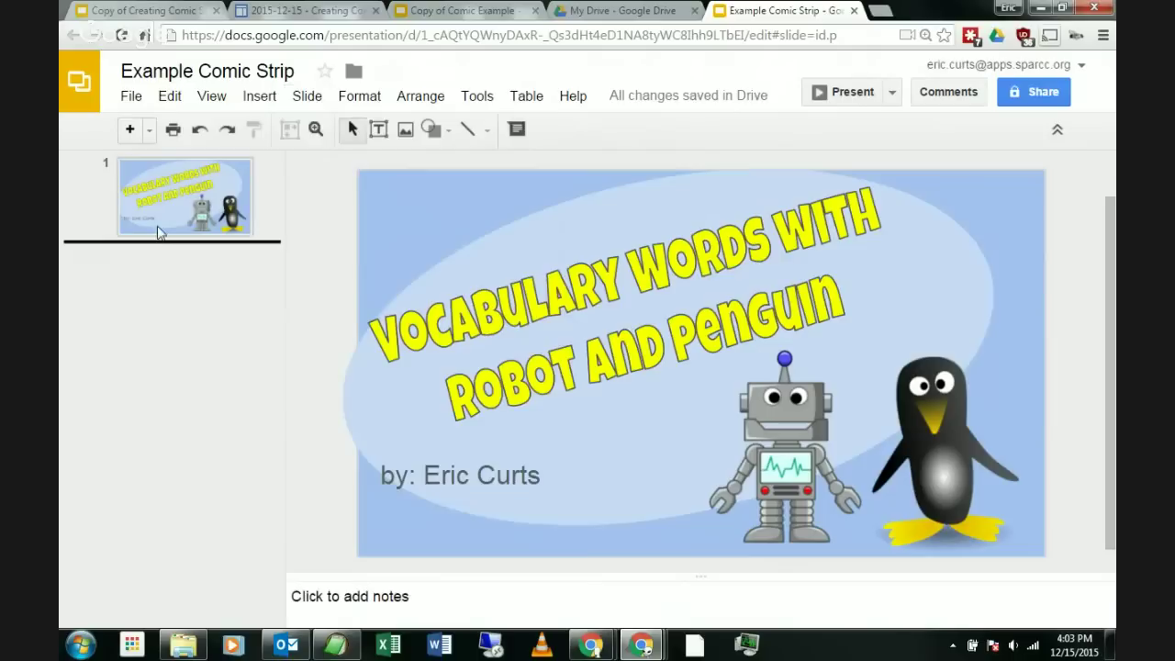
Step: Add a new slide with the Blank layout after the title slide
left_click(152, 135)
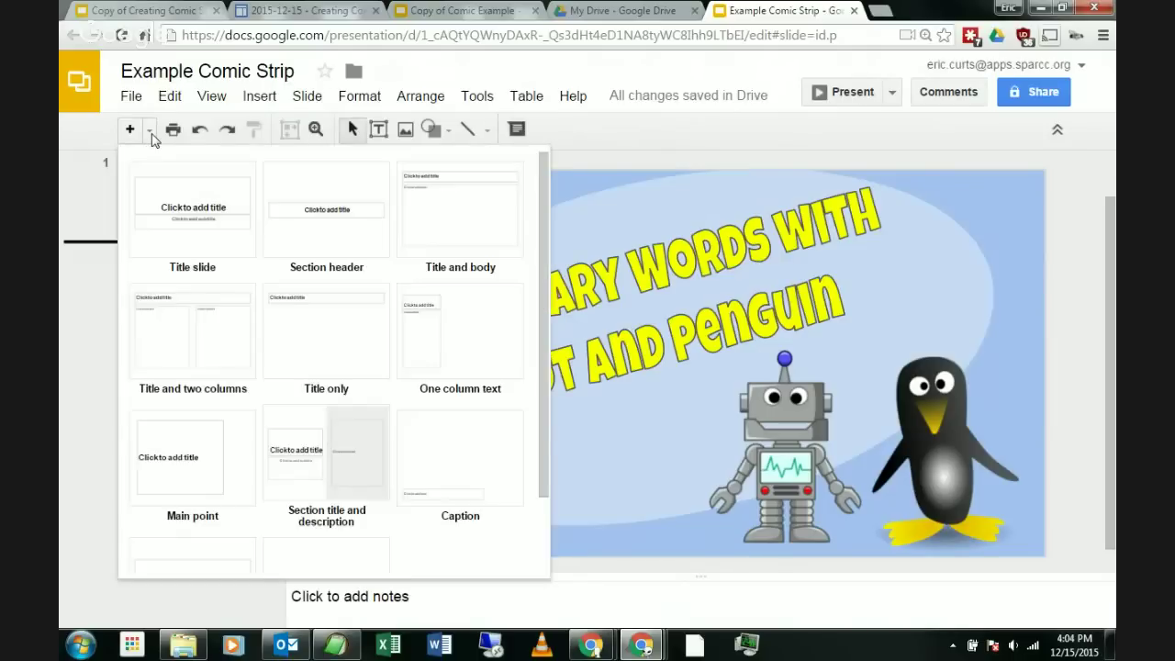
scroll(184, 256, "down", 2)
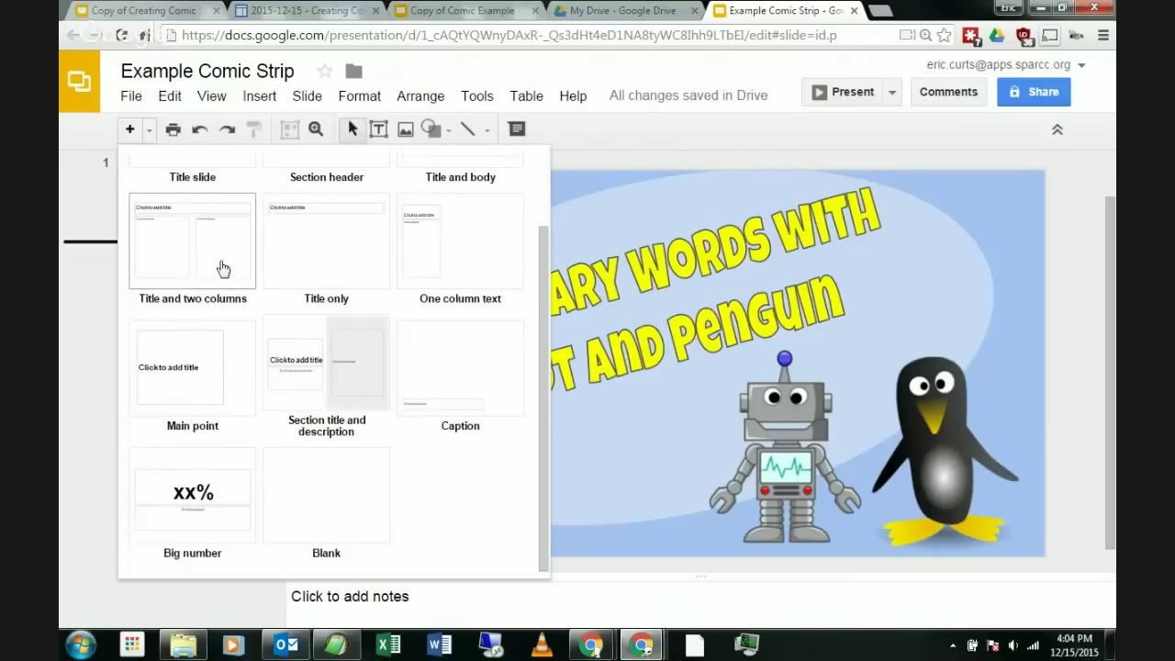
left_click(340, 484)
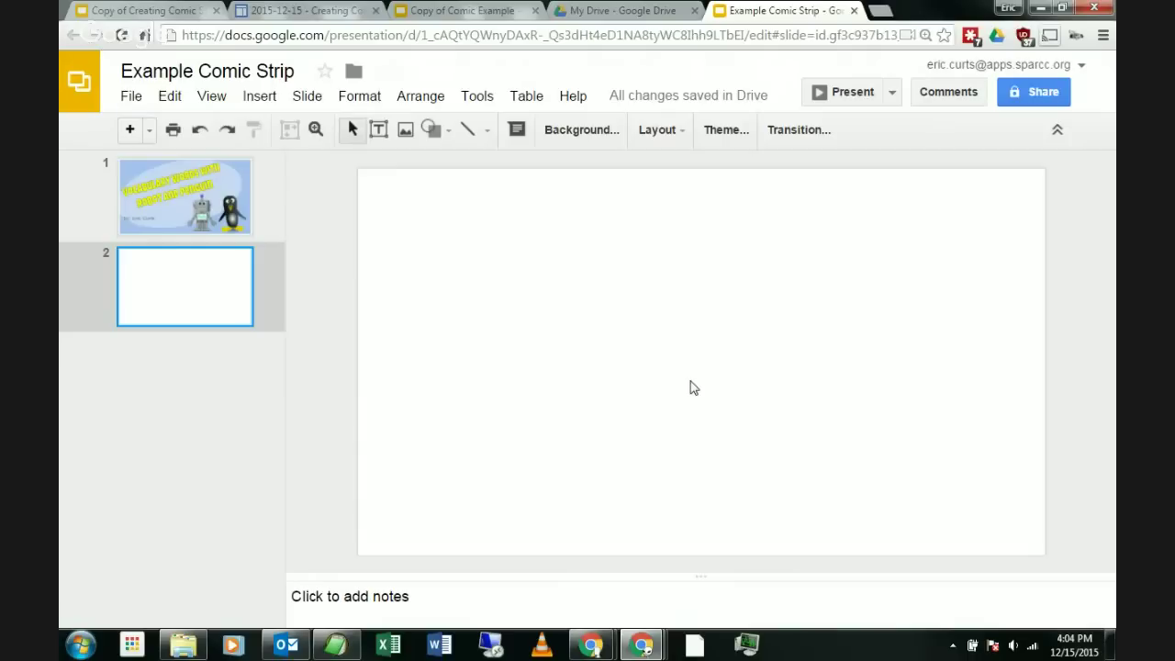
Step: Return to the title slide and select the robot image
left_click(217, 211)
left_click(787, 464)
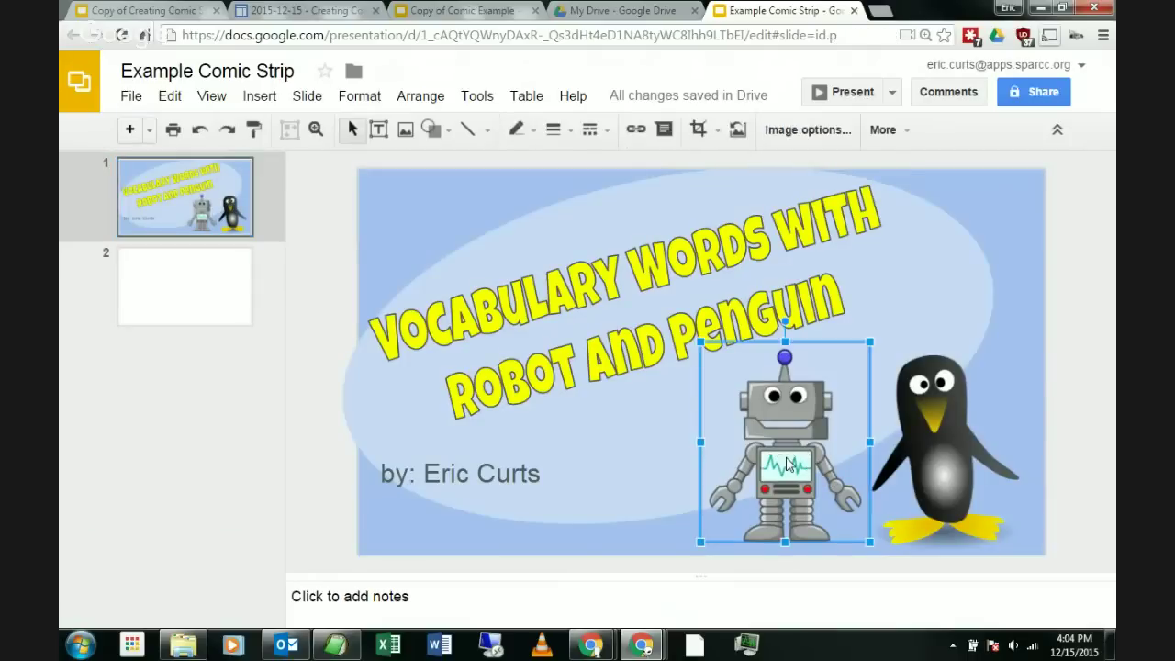
left_click(170, 96)
left_click(332, 524)
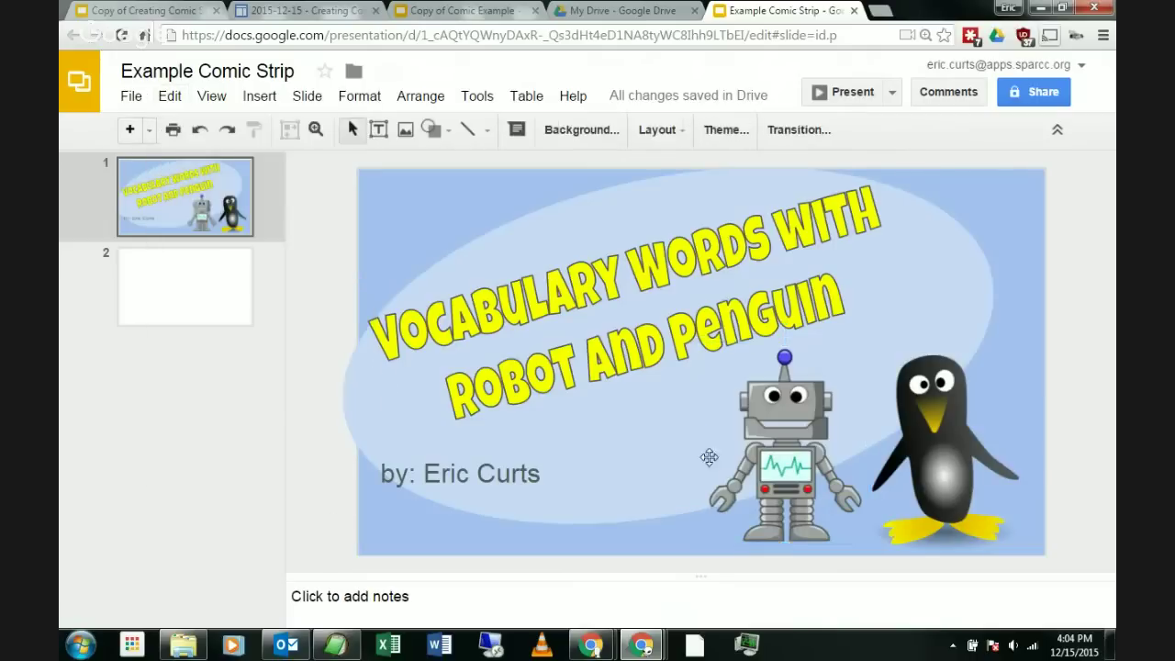
left_click(809, 449)
right_click(808, 453)
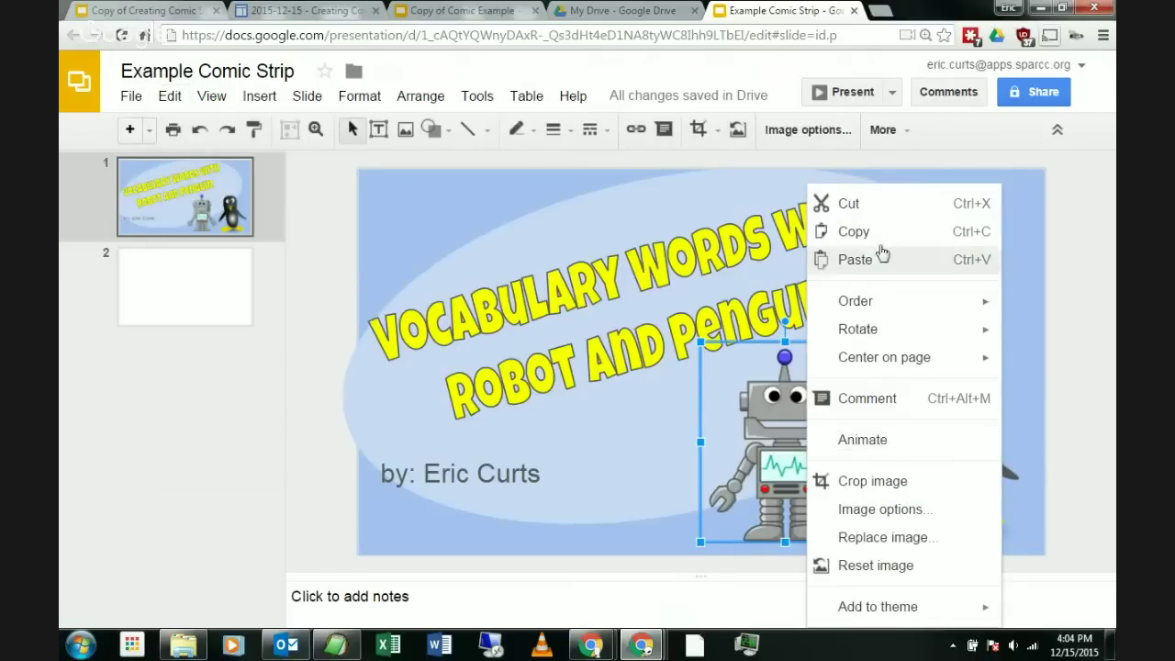
left_click(313, 401)
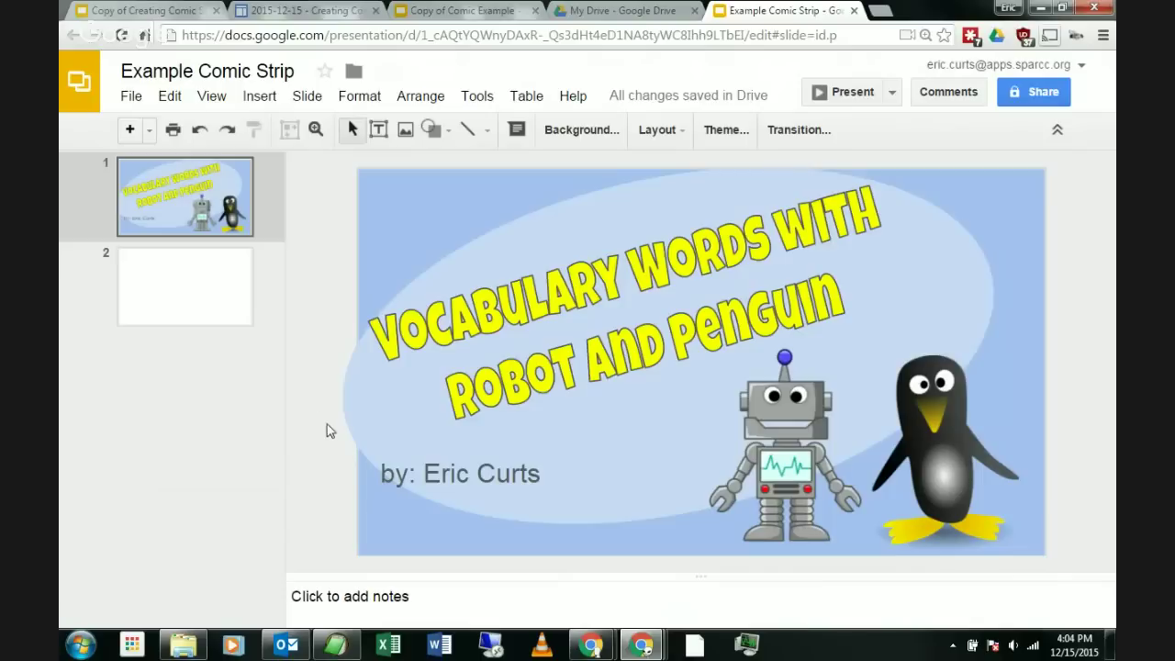
left_click(785, 460)
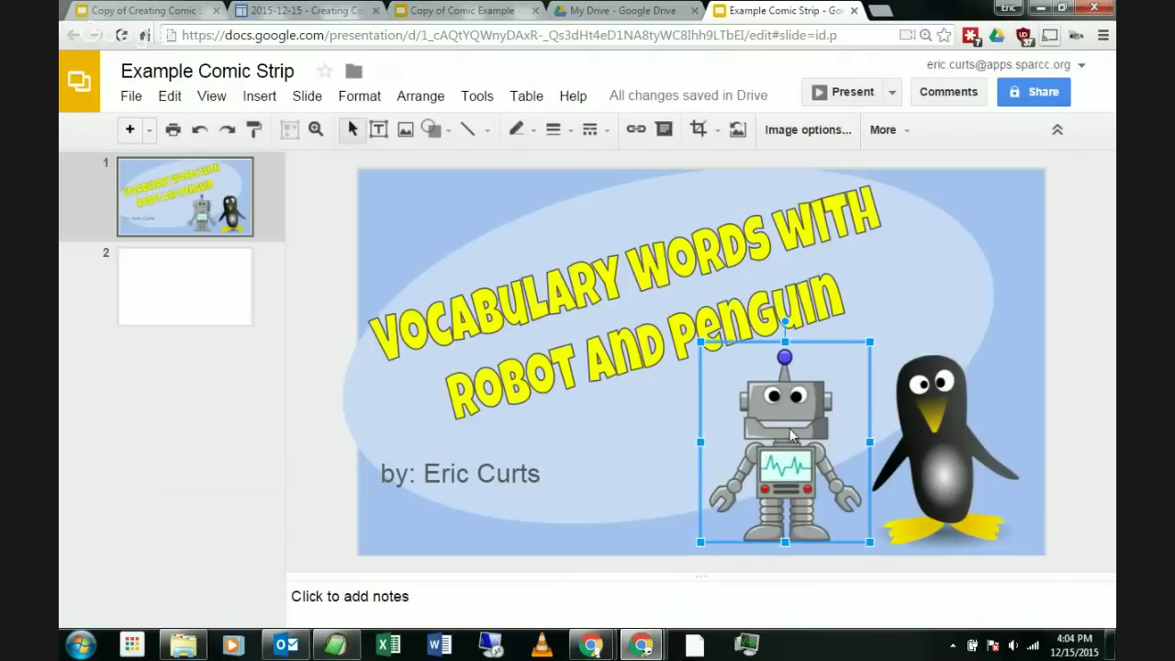
left_click(946, 444, "shift")
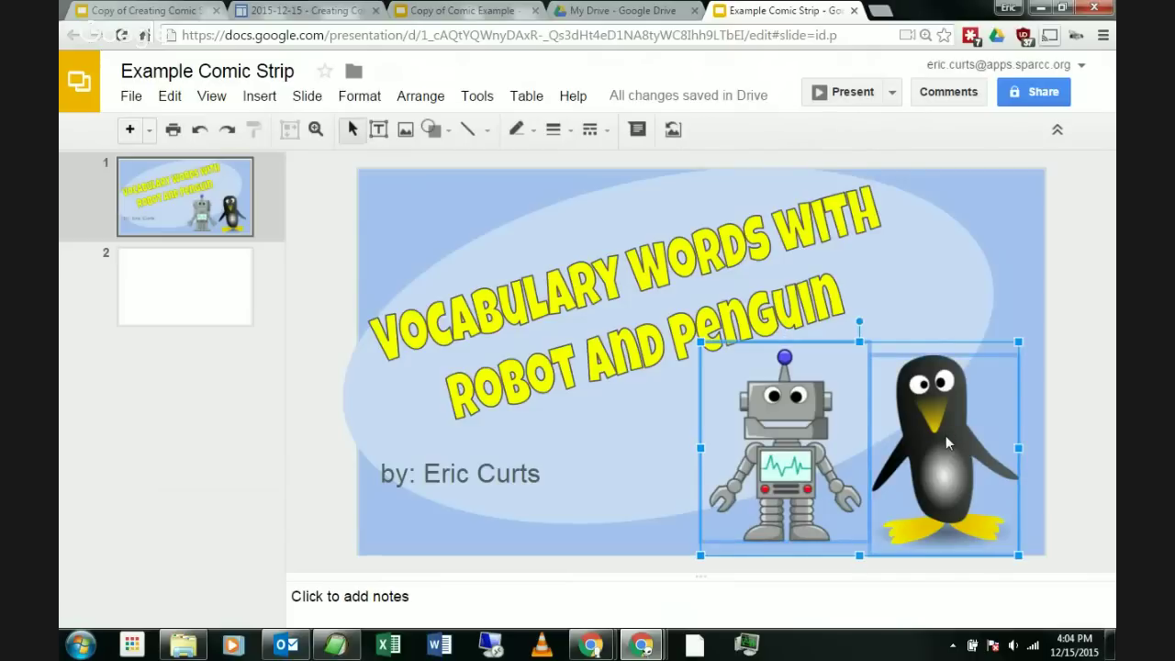
left_click(1052, 409)
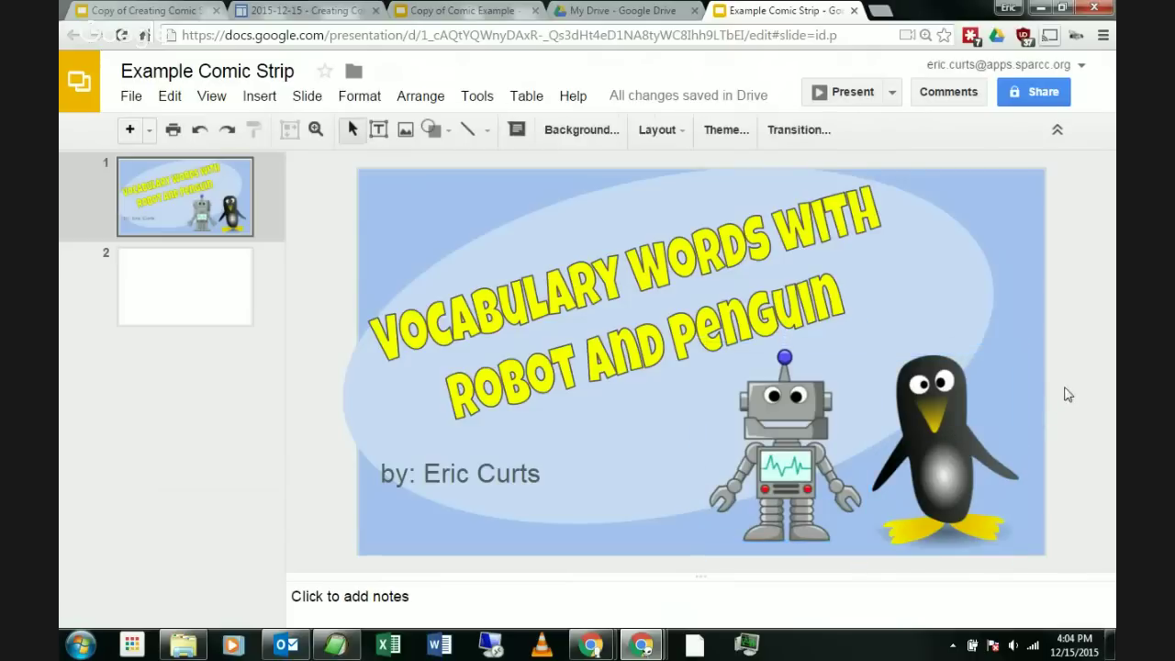
Step: Copy the robot and penguin images together from the title slide and paste them onto the blank slide 2
left_click(794, 432)
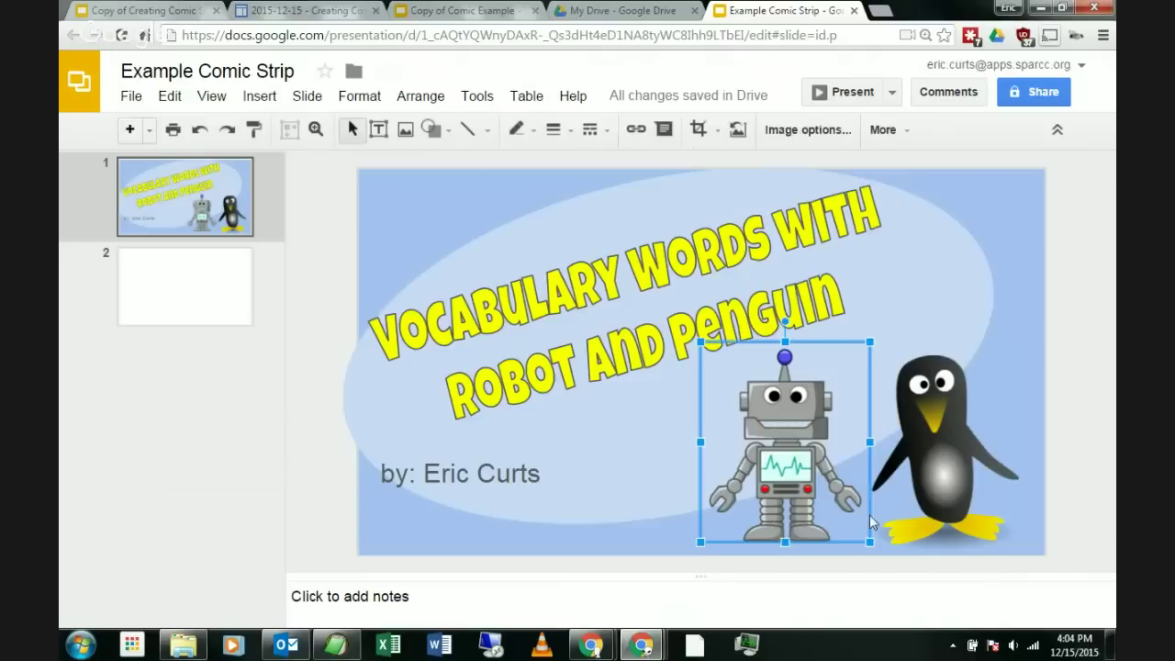
left_click(934, 461, "shift")
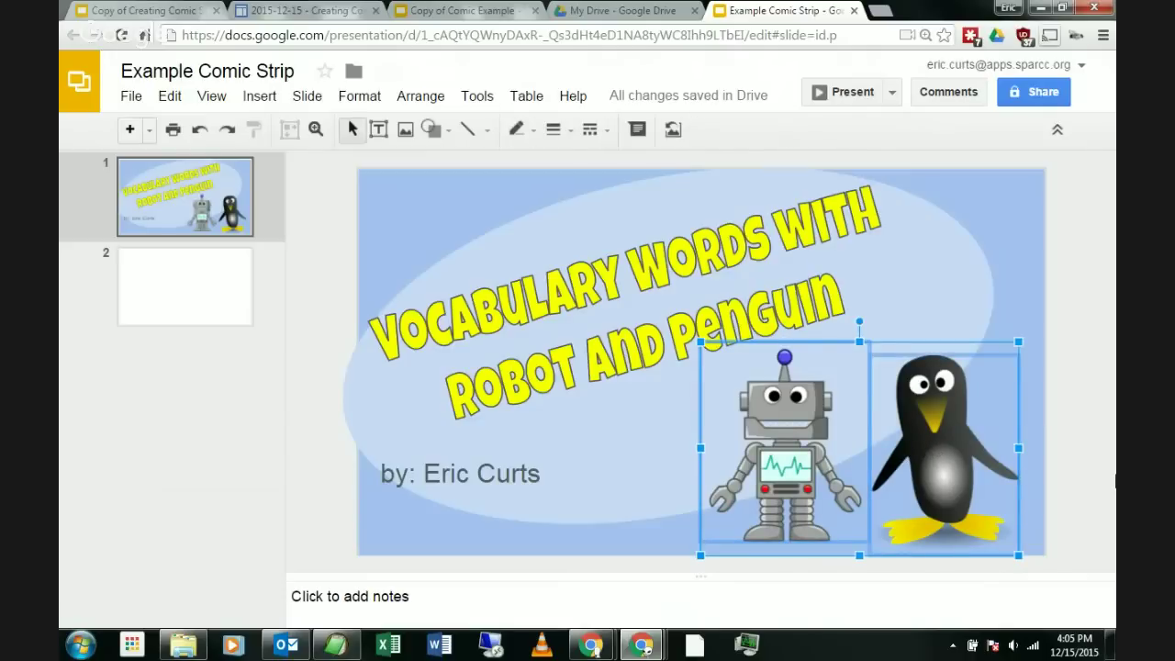
right_click(809, 427)
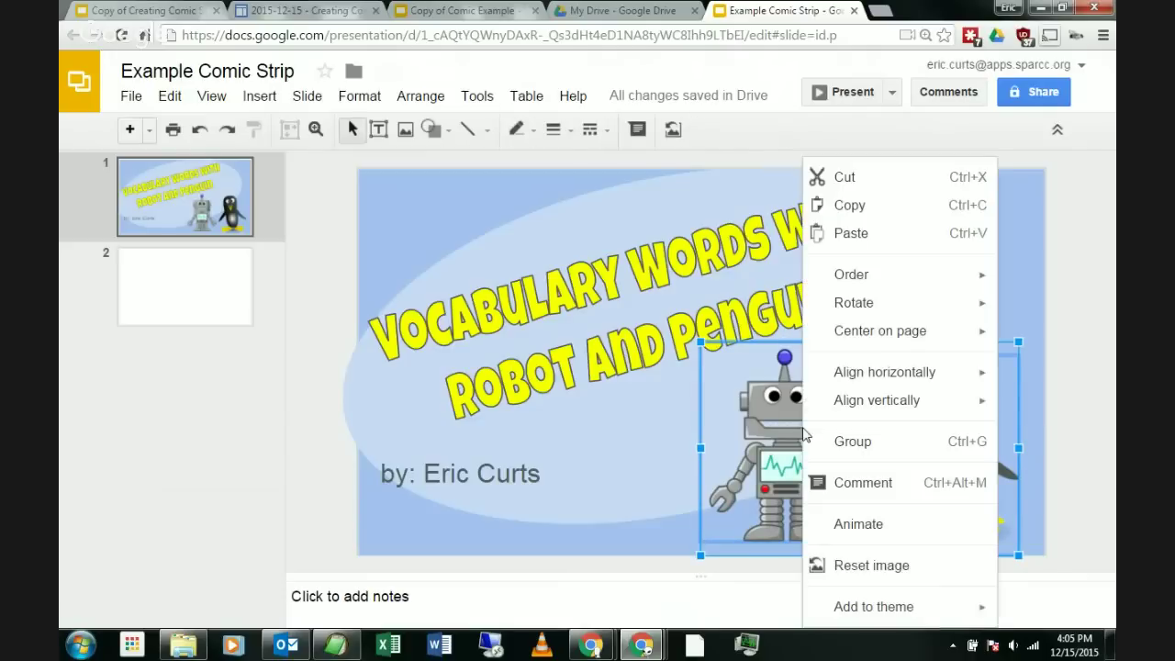
left_click(875, 206)
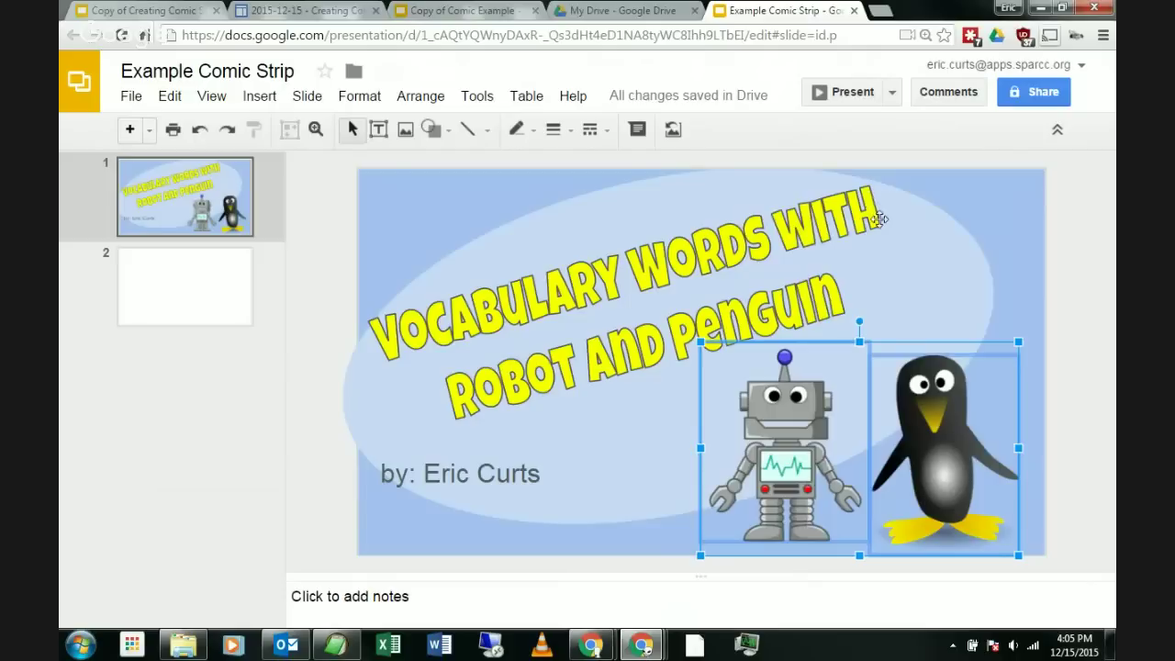
left_click(205, 300)
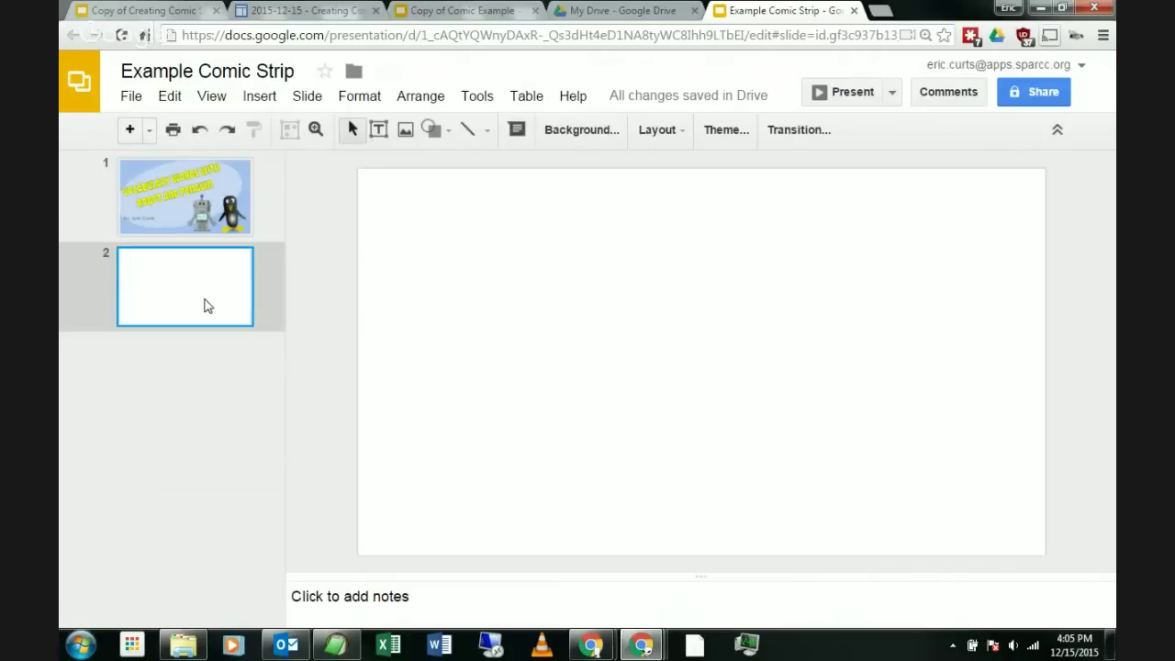
right_click(638, 310)
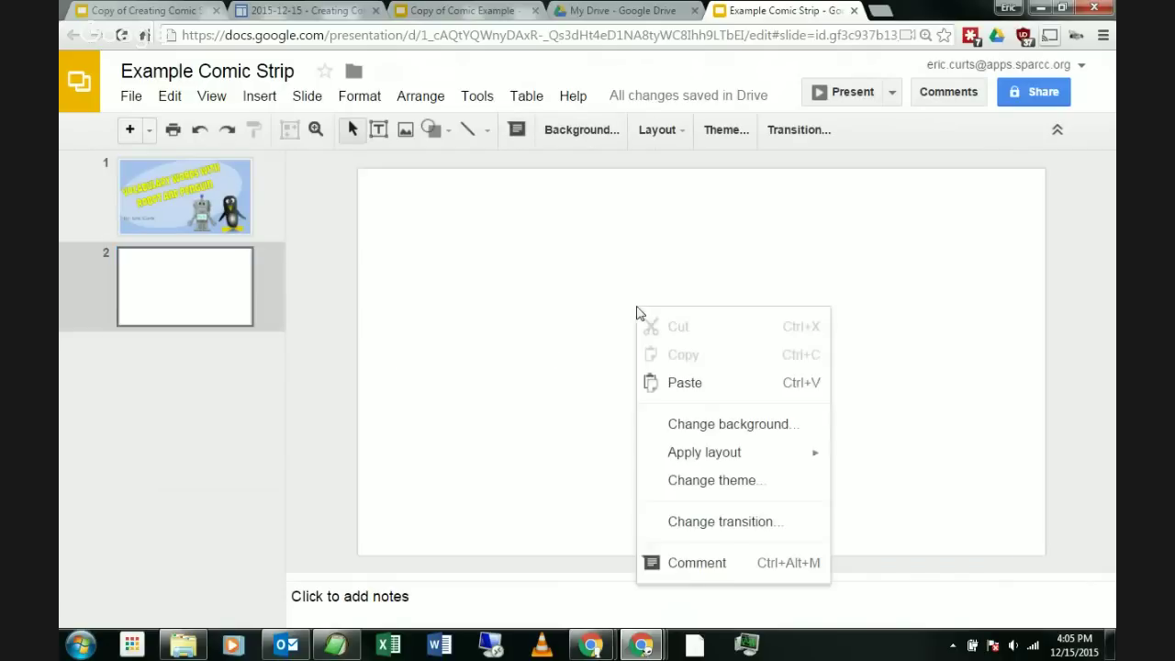
left_click(715, 397)
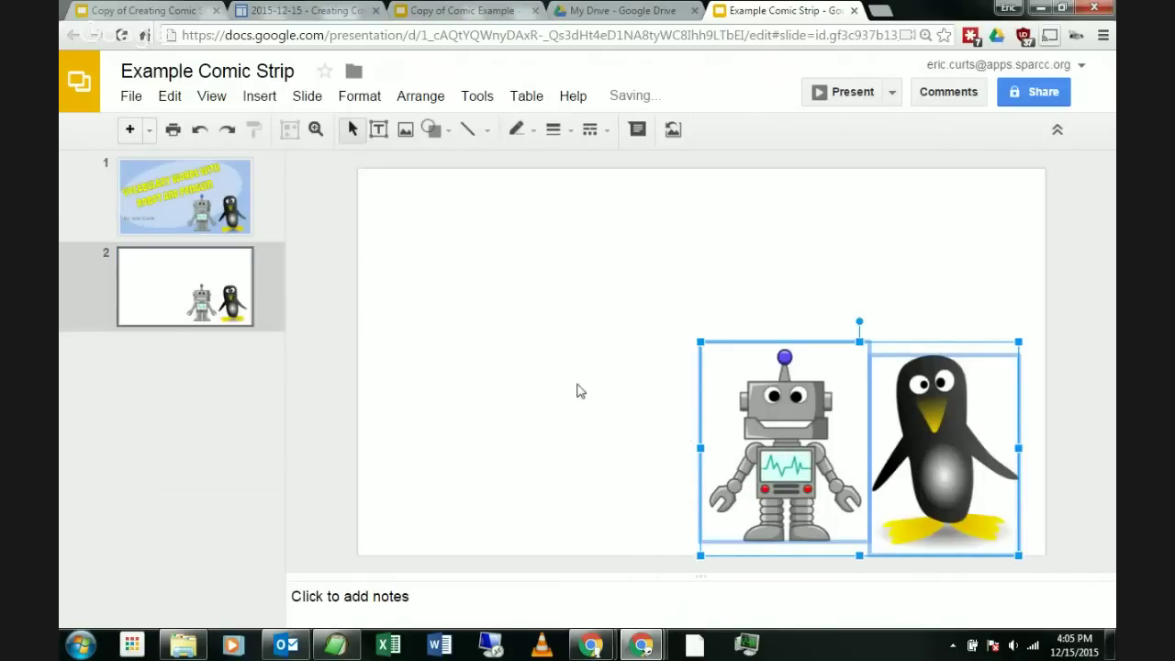
Step: Spread the pasted characters apart on slide 2, with the robot in the left half and the penguin in the right half at matching foot height
left_click(677, 420)
left_click_drag(768, 421, 520, 395)
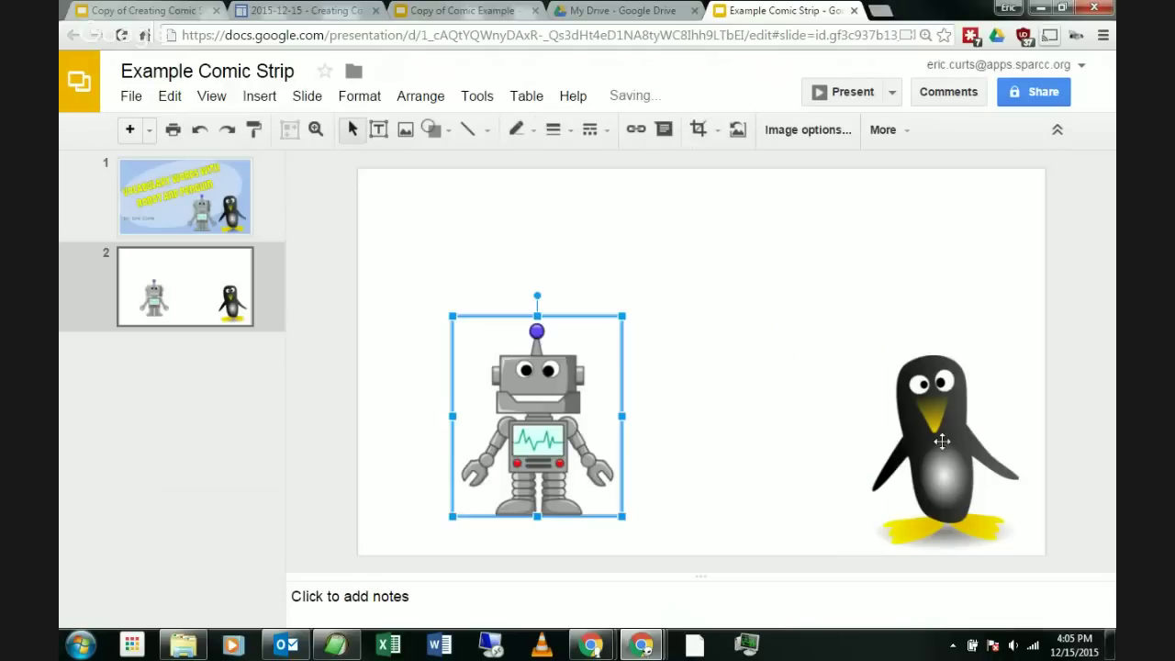
left_click_drag(942, 442, 841, 418)
left_click(982, 457)
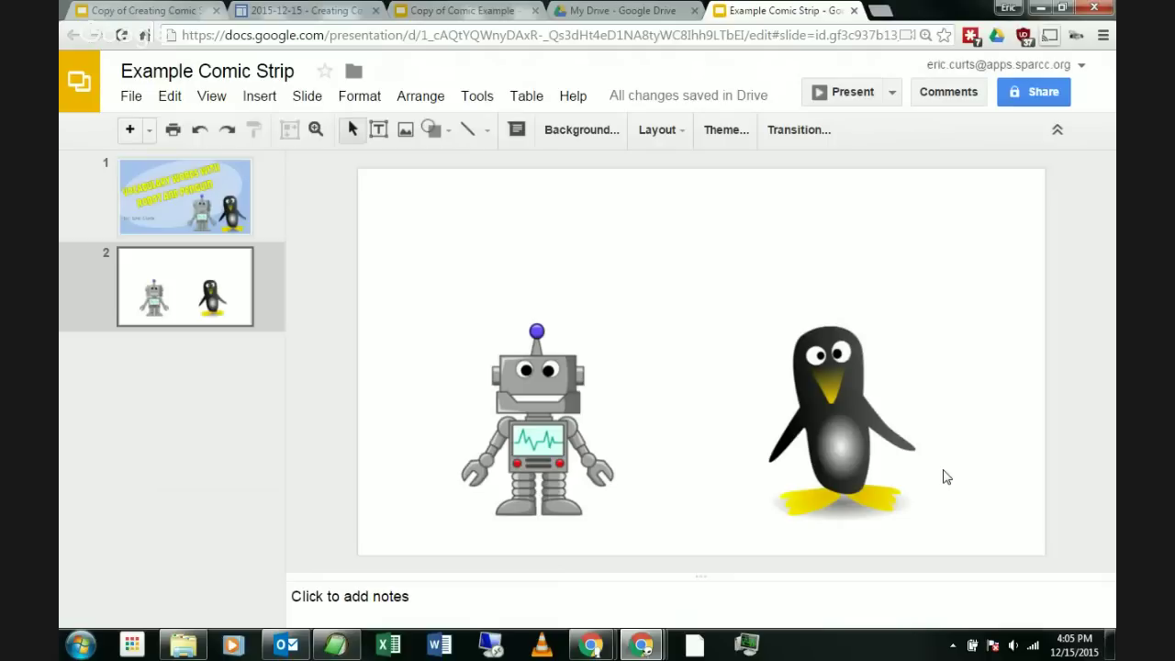
Step: Enlarge the robot and then the penguin proportionally on slide 2, keeping the robot slightly taller
left_click(548, 456)
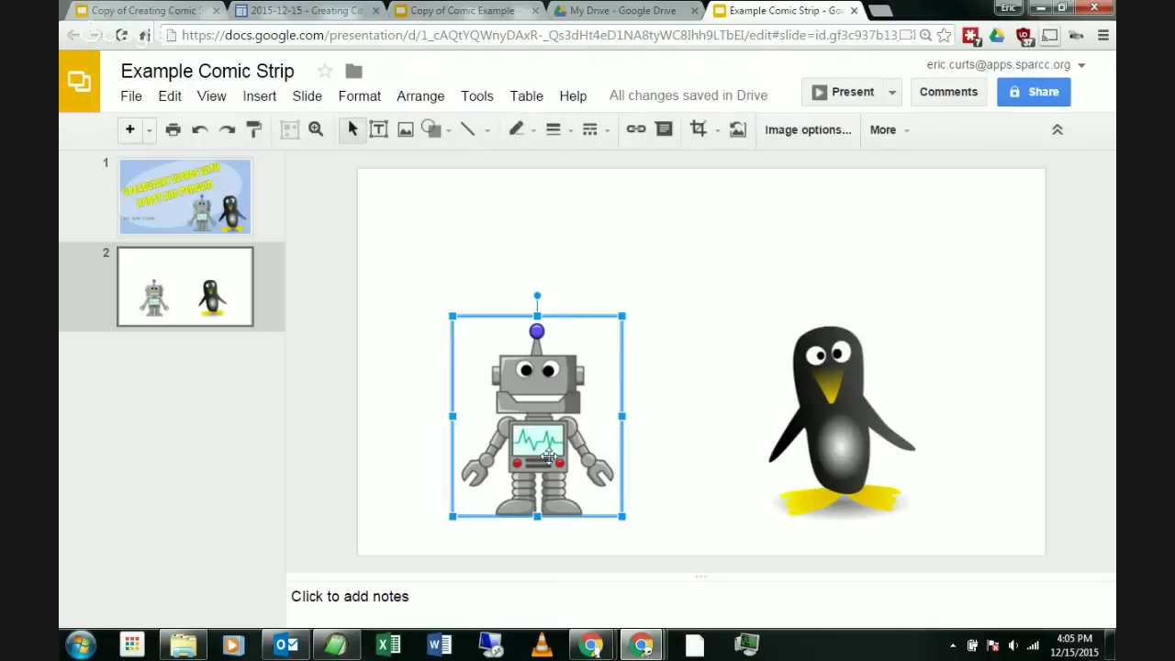
left_click_drag(622, 316, 706, 251)
left_click(824, 420)
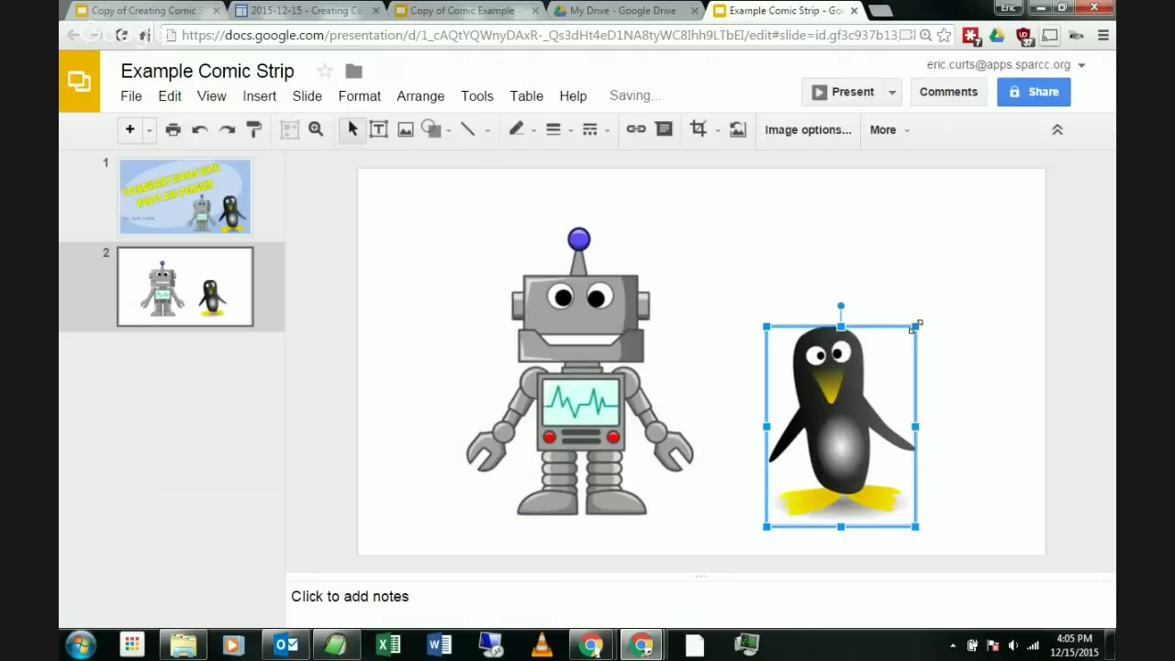
left_click_drag(915, 326, 972, 252)
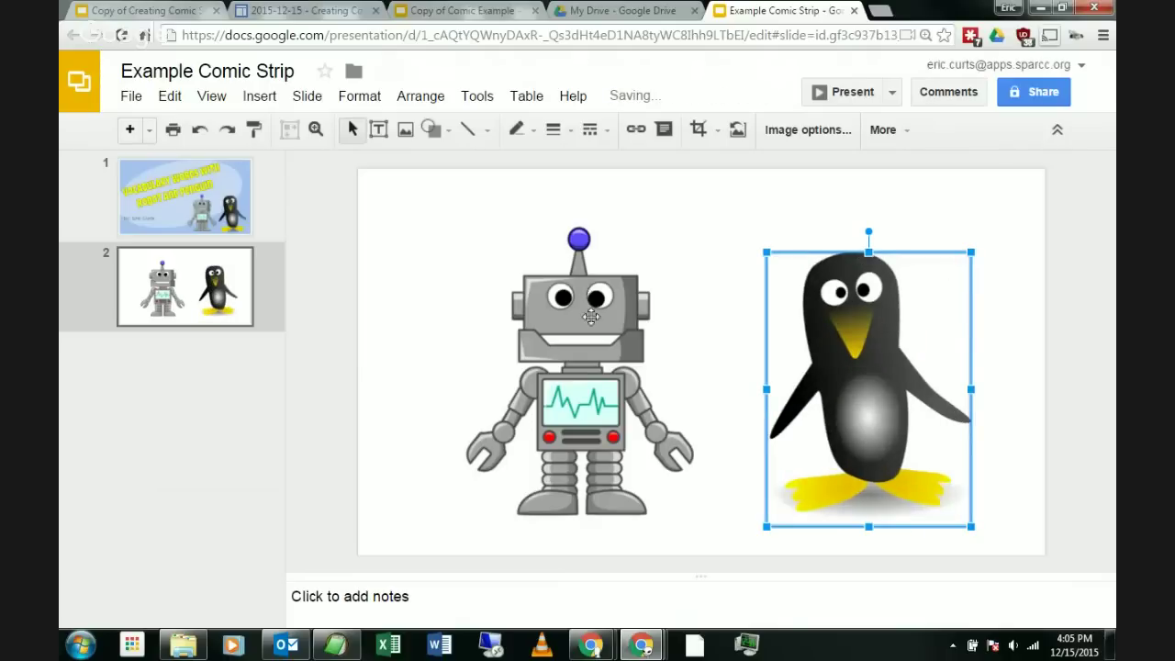
Step: Move the enlarged robot and penguin side by side near the slide's center, with their feet close to the lower edge
left_click_drag(563, 377, 608, 389)
left_click_drag(830, 423, 784, 437)
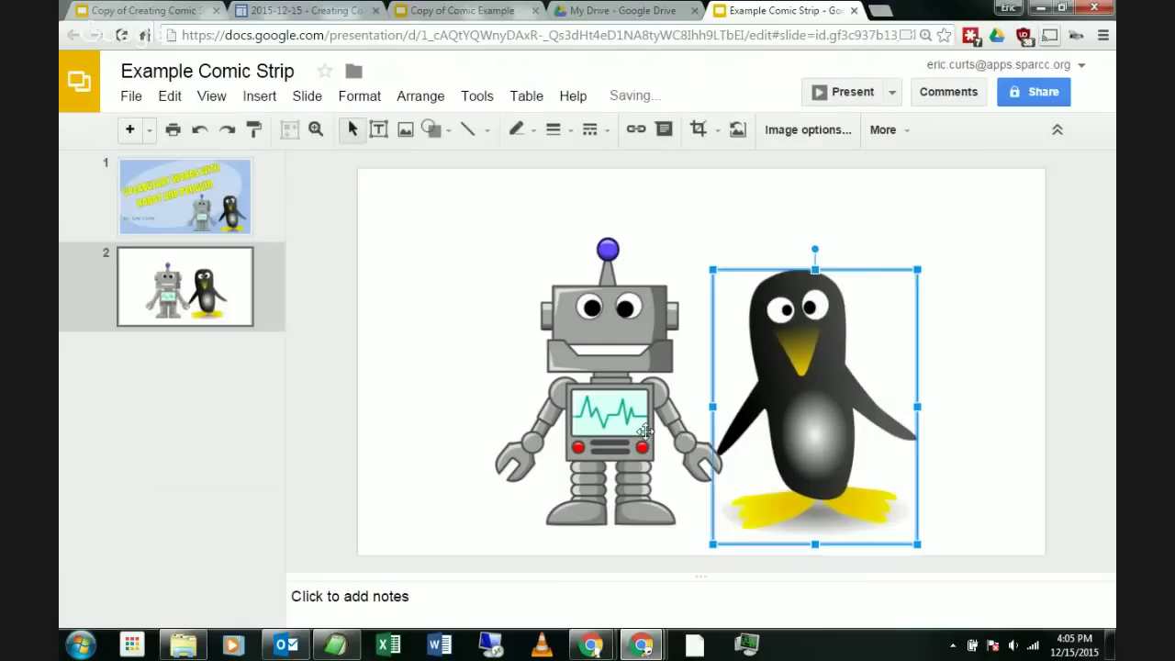
left_click_drag(643, 430, 706, 433)
left_click_drag(781, 429, 790, 438)
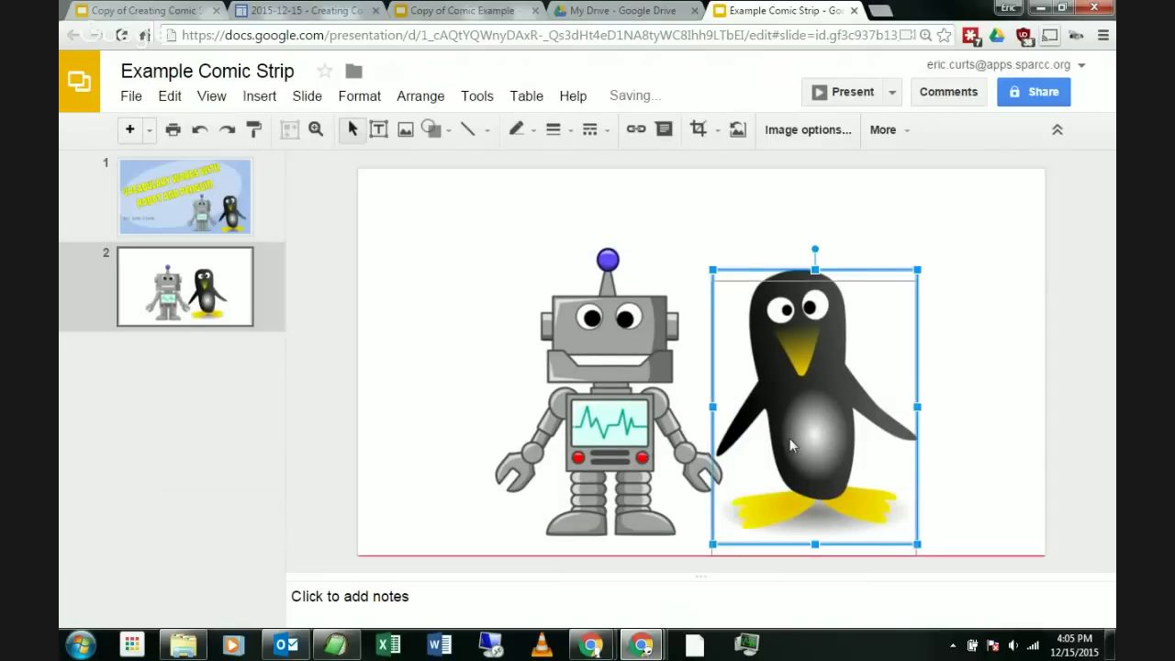
left_click(970, 413)
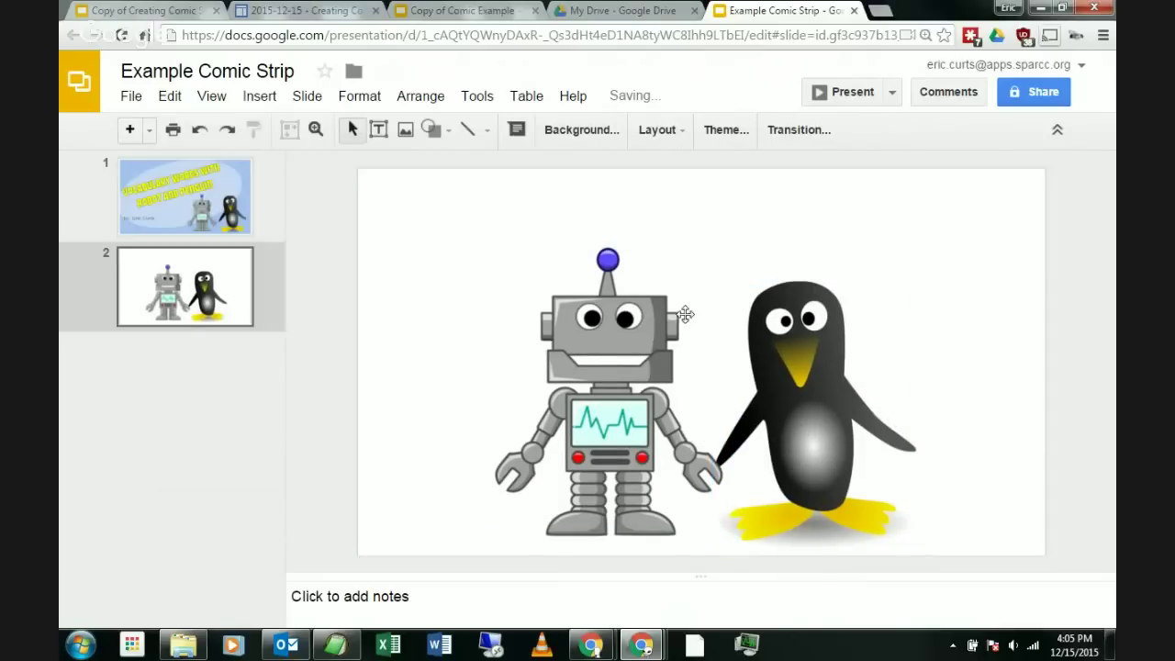
left_click_drag(530, 411, 515, 410)
left_click(427, 418)
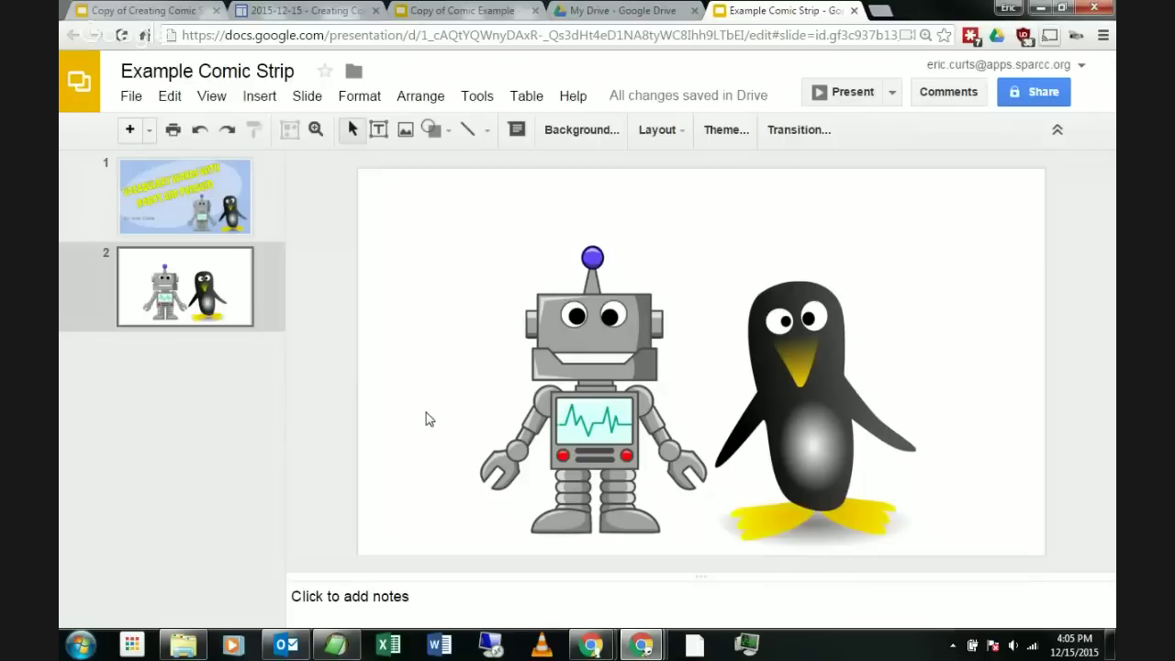
Step: Change the background color of slide 2 to a pale yellow
right_click(430, 249)
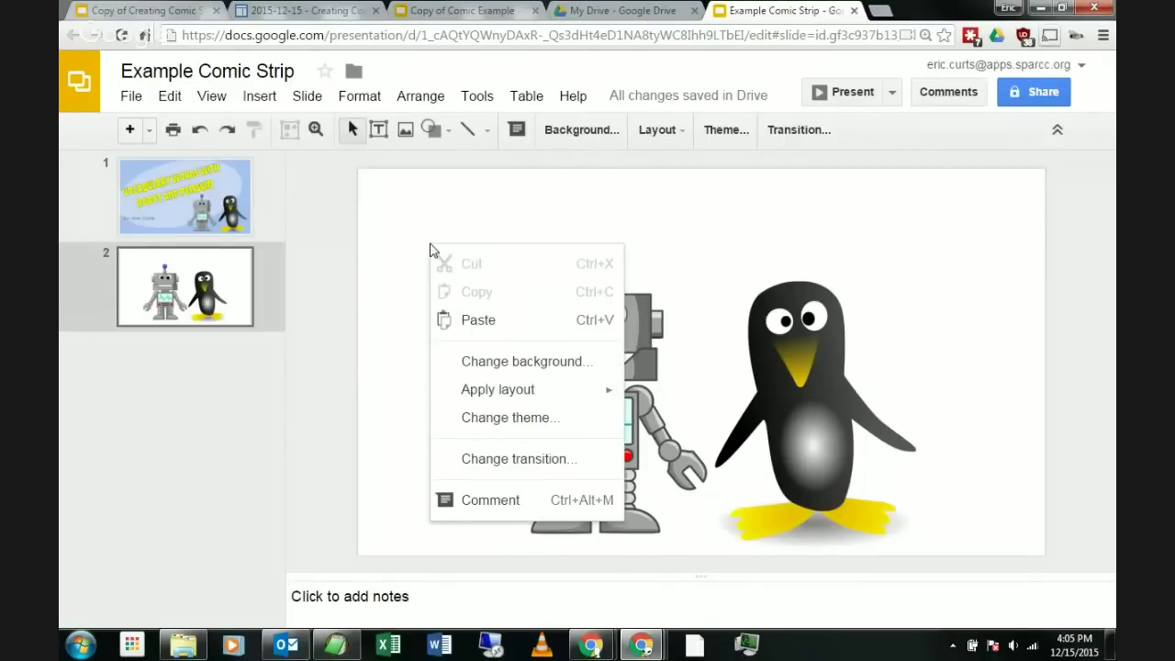
left_click(520, 366)
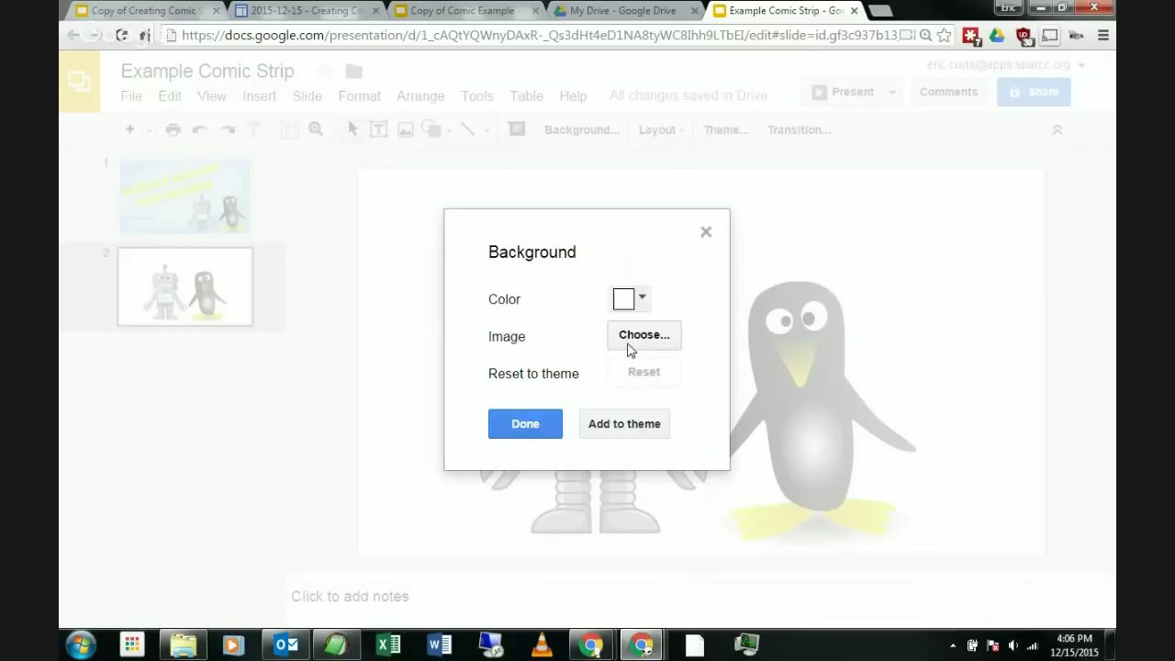
left_click(640, 301)
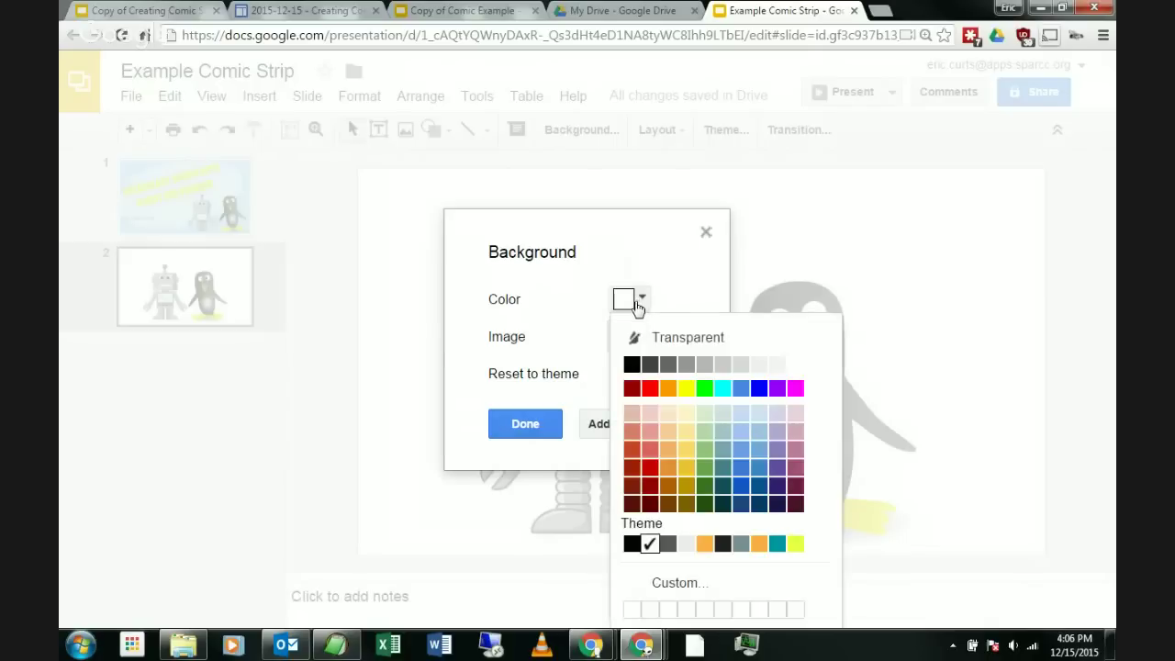
left_click(689, 416)
left_click(525, 424)
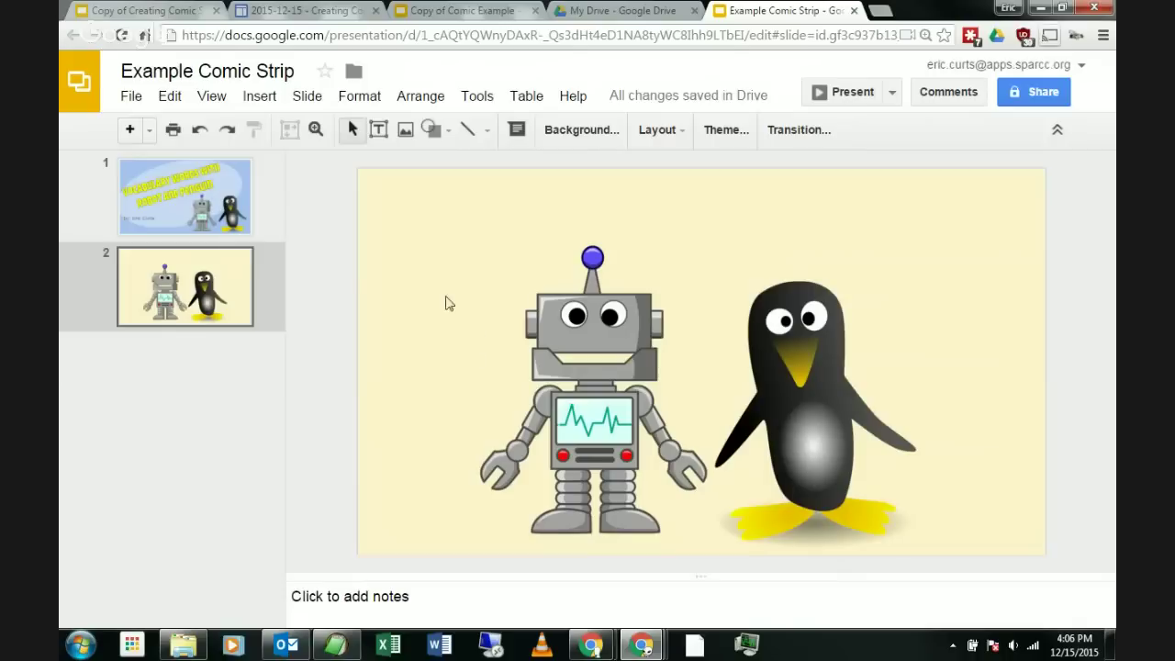
Step: Draw a rectangle as a floor strip along the bottom of slide 2, extending slightly past both side edges
left_click(266, 99)
mouse_move(375, 337)
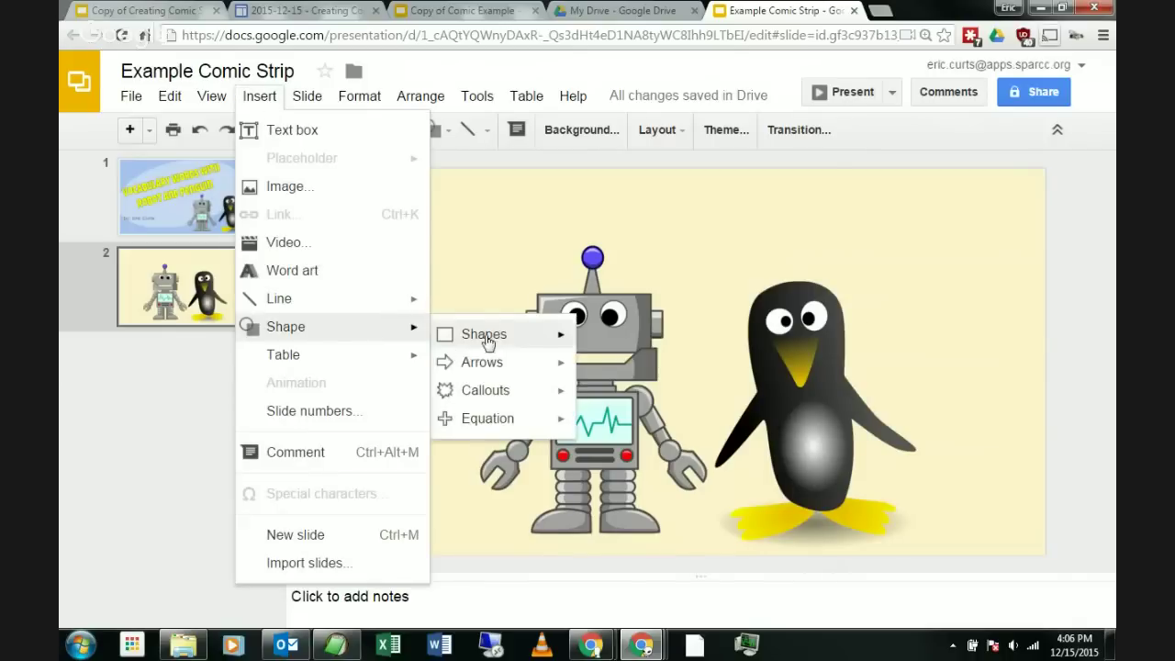
mouse_move(487, 342)
left_click(593, 344)
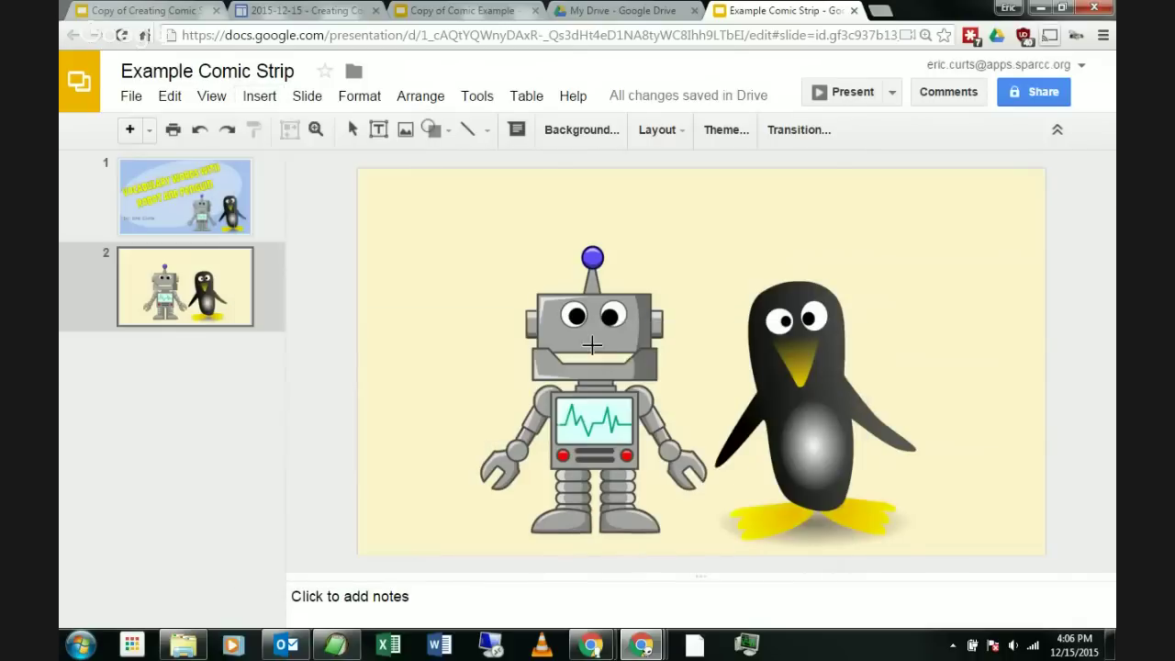
left_click_drag(349, 499, 1056, 559)
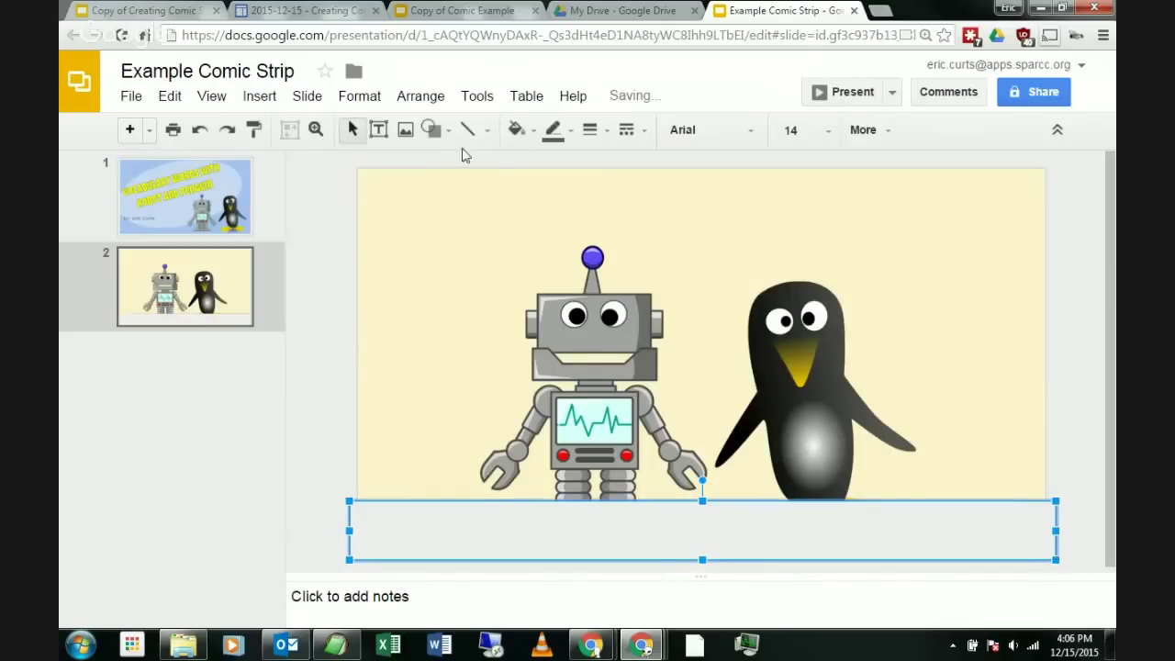
Step: Fill the floor rectangle with a medium gray
left_click(516, 129)
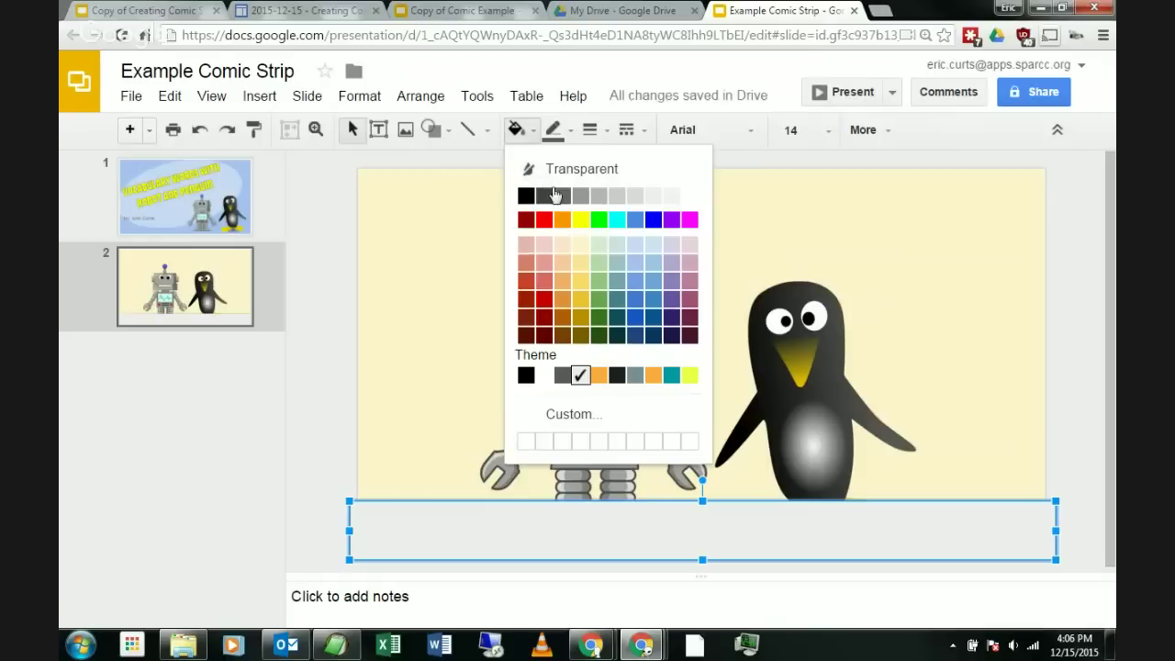
left_click(563, 195)
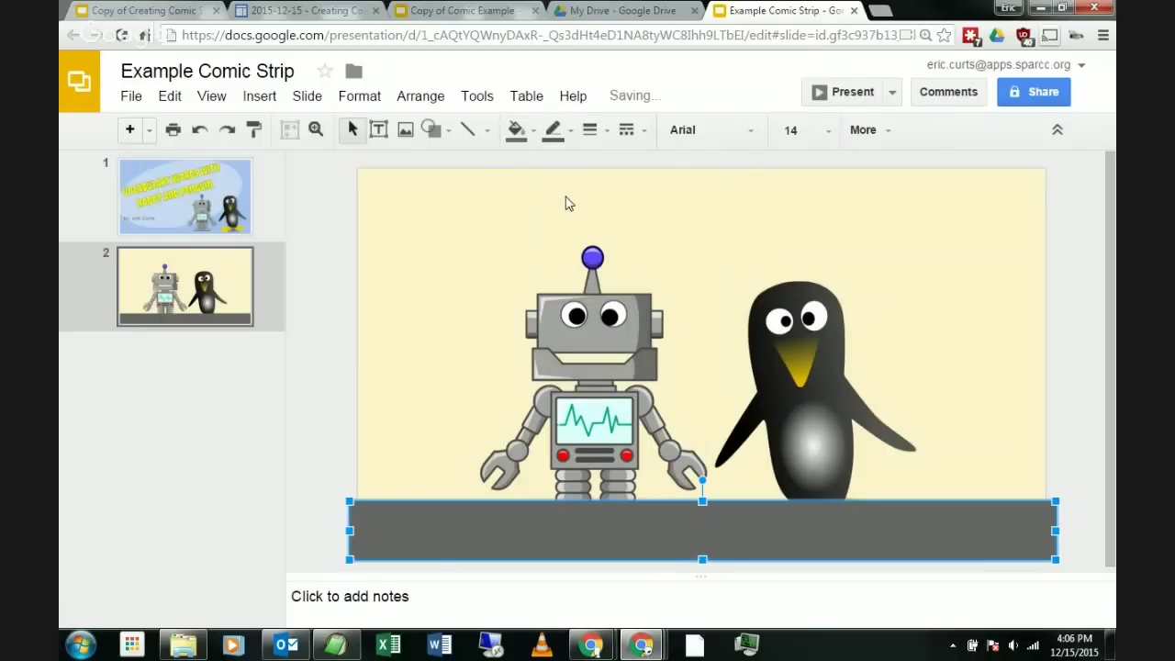
left_click(516, 129)
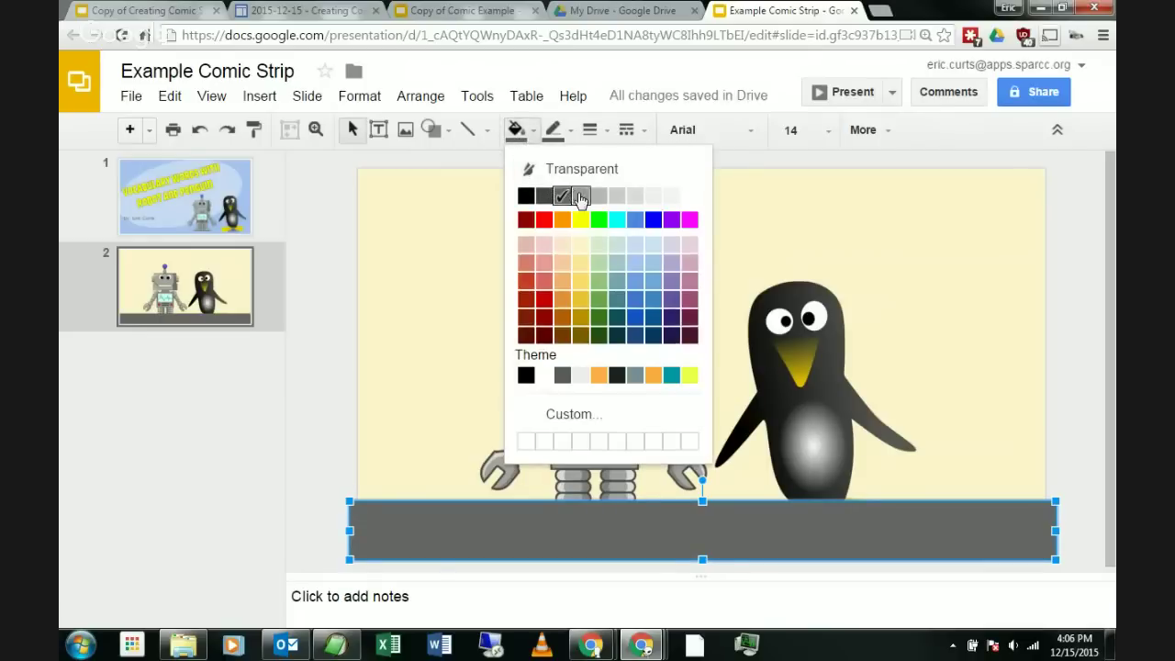
left_click(577, 195)
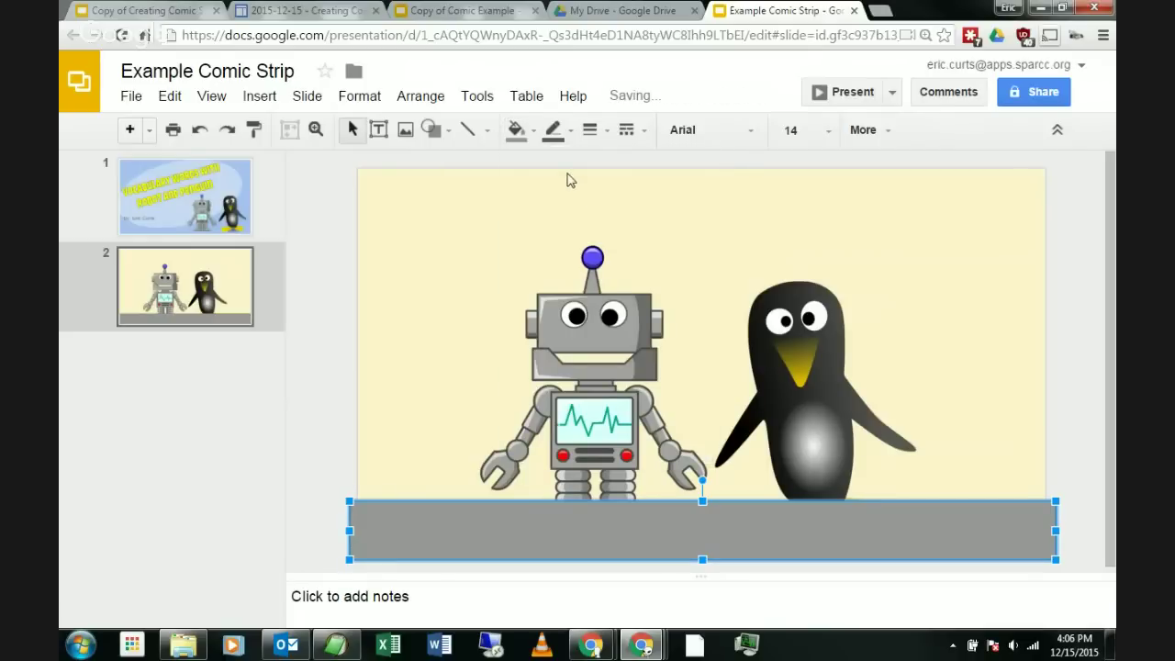
Step: Send the gray floor rectangle to the back, behind the robot and penguin
right_click(578, 525)
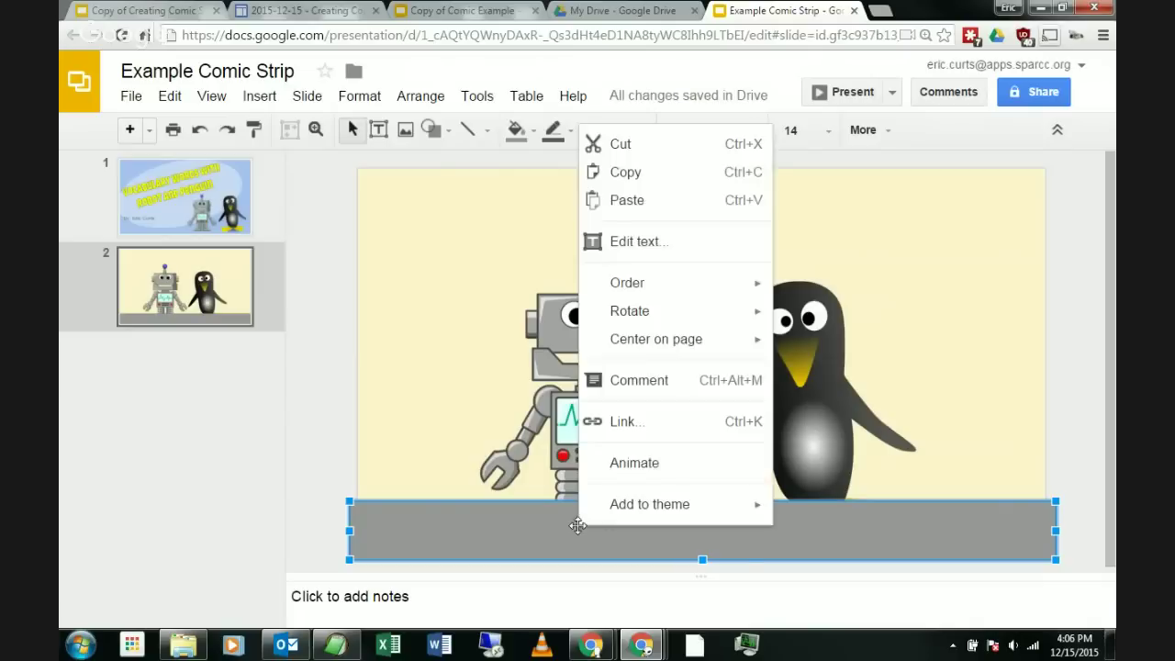
mouse_move(630, 285)
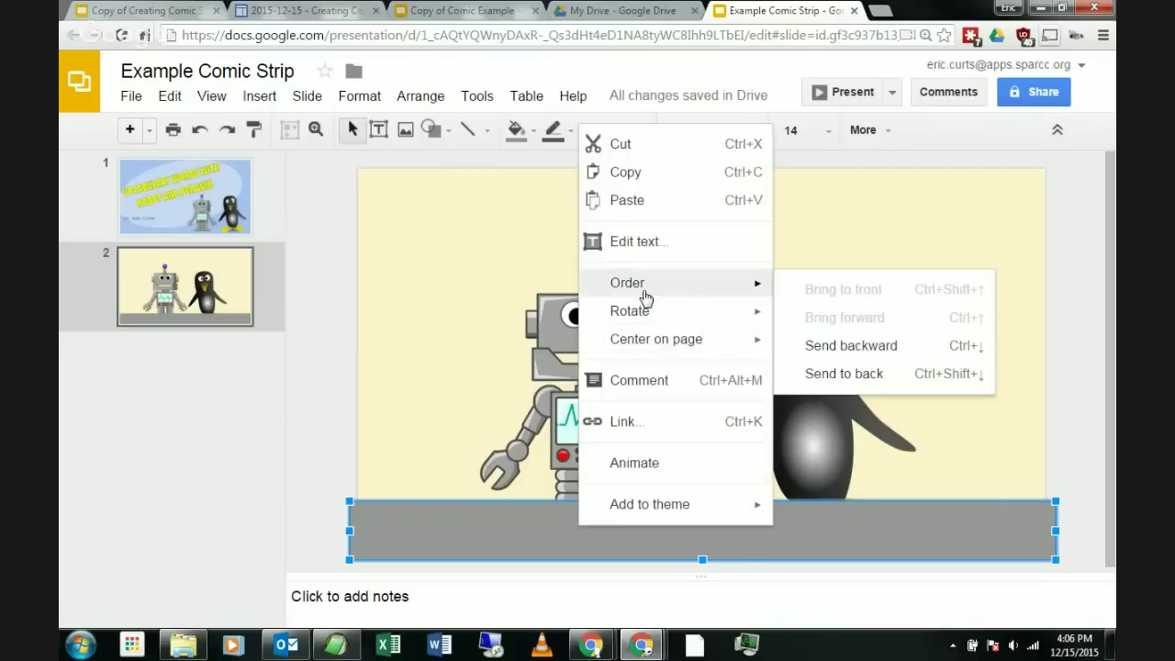
left_click(873, 374)
left_click(412, 99)
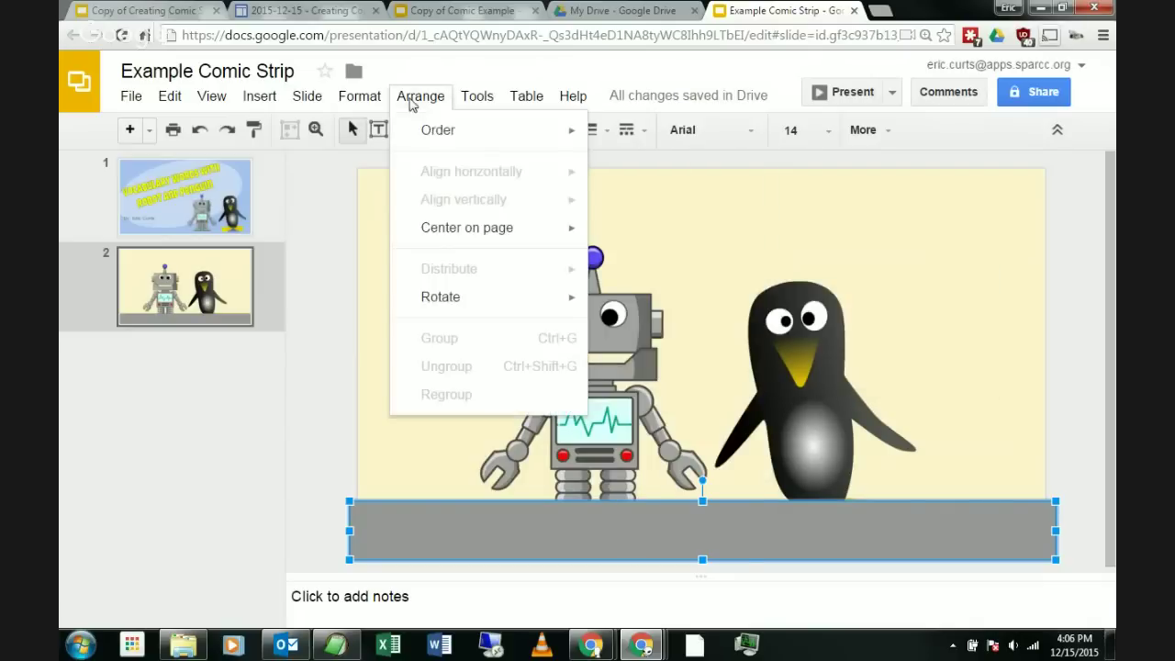
mouse_move(441, 133)
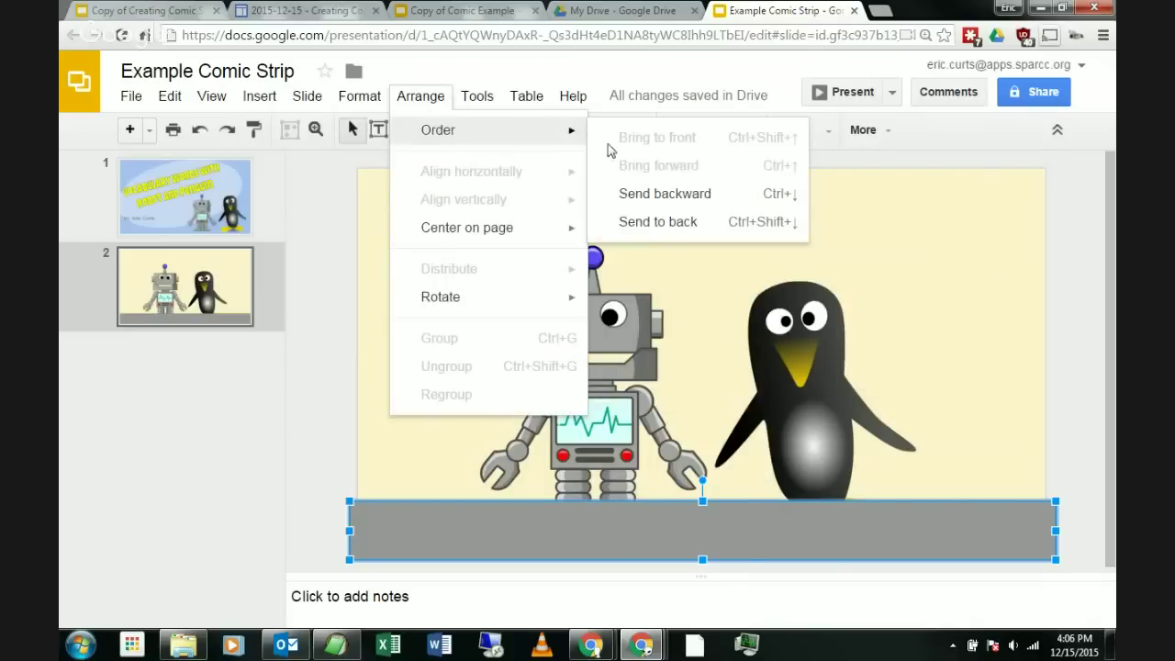
left_click(685, 222)
left_click(466, 351)
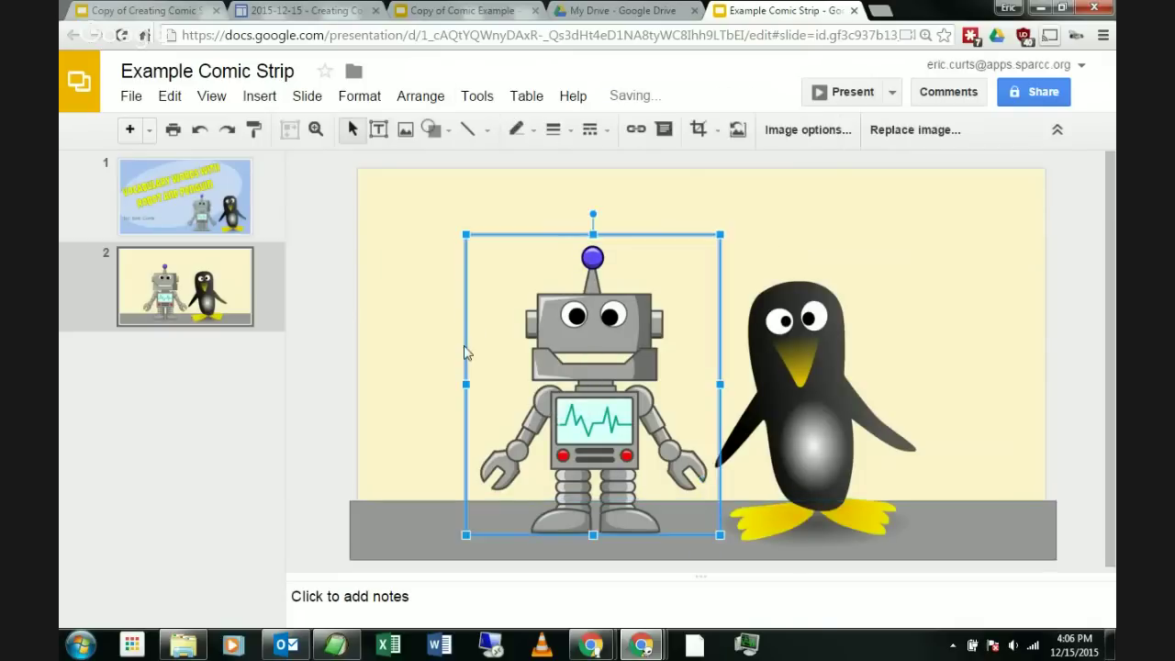
left_click(412, 353)
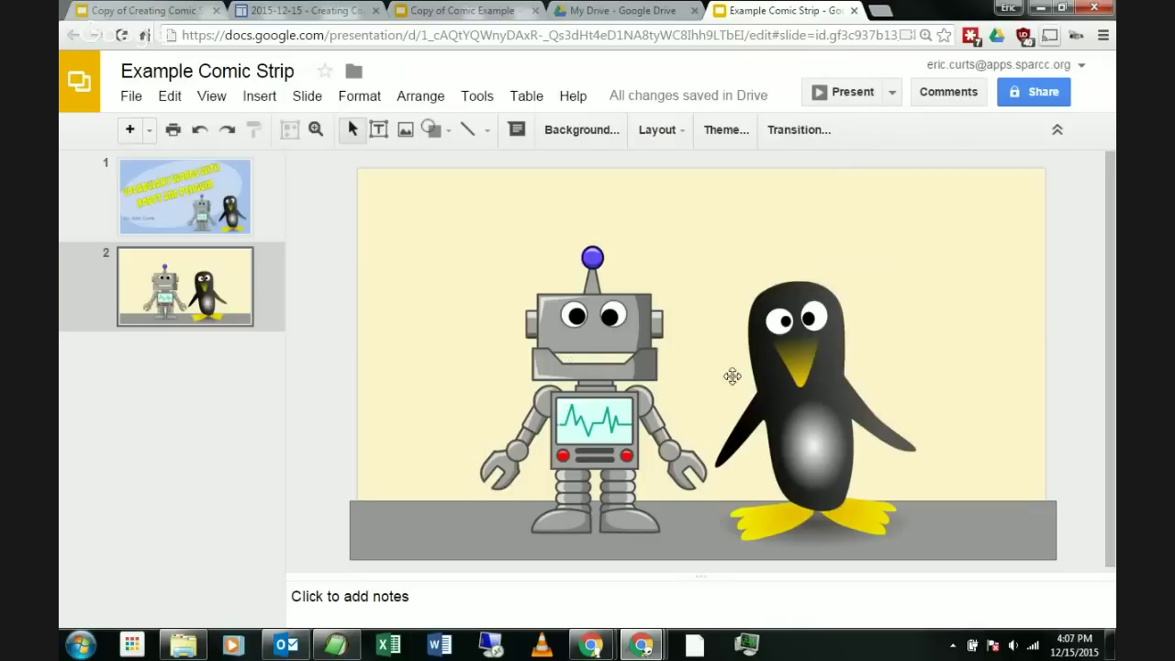
Step: Draw a rectangular speech callout in the upper-left corner of the slide, beside the robot's antenna
left_click(268, 103)
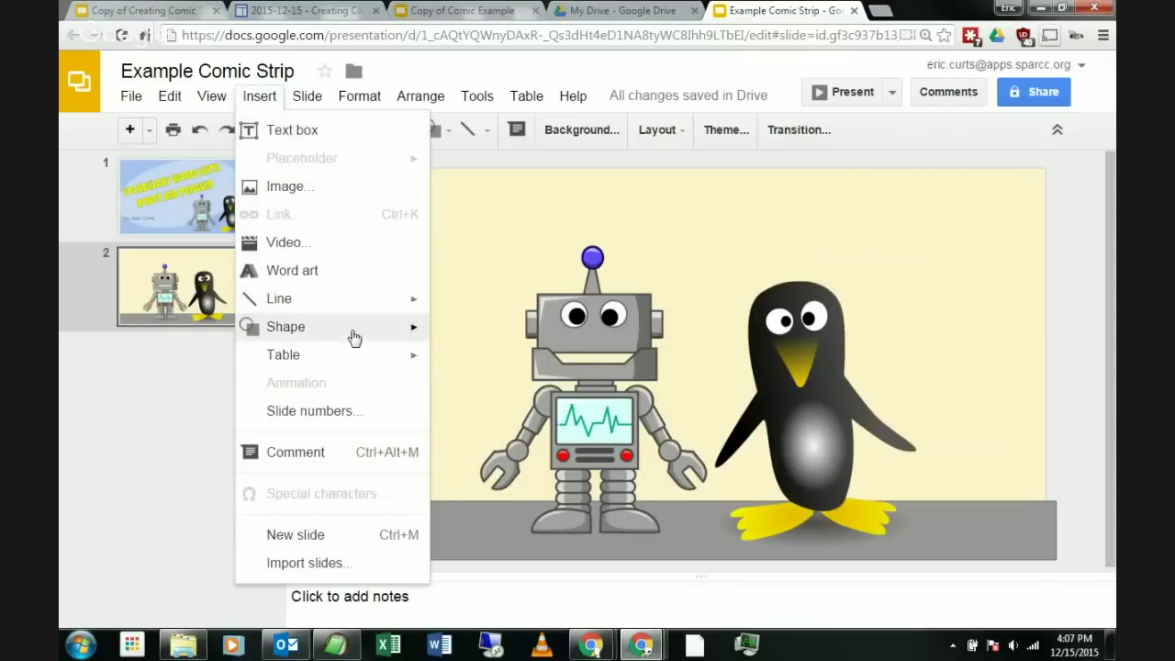
mouse_move(355, 338)
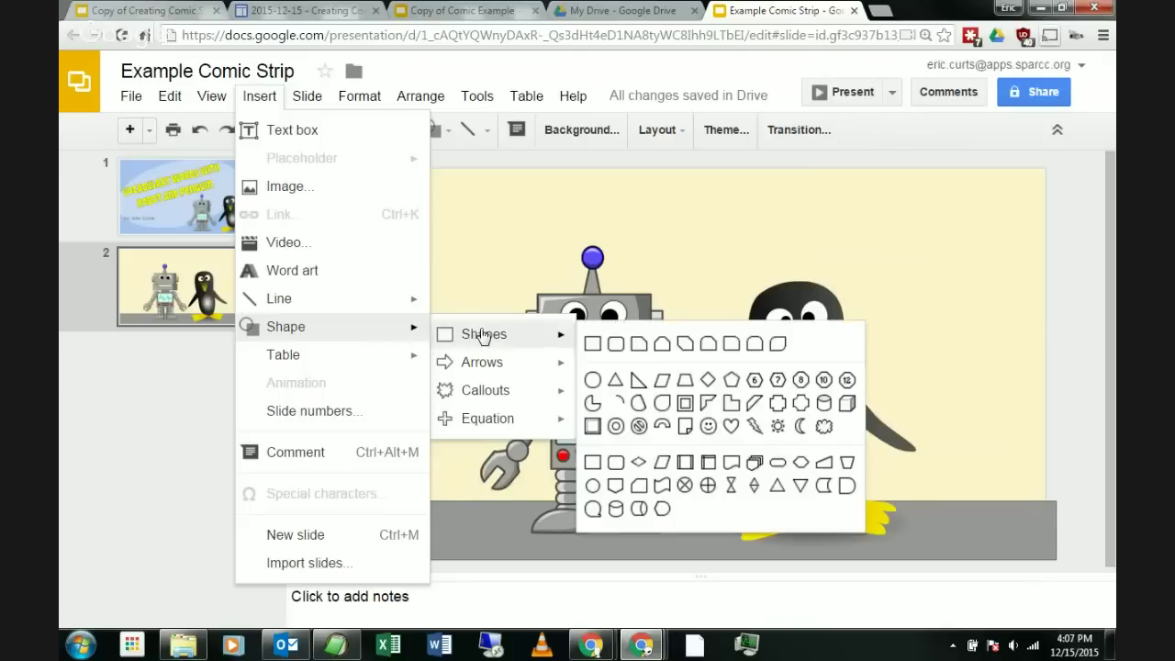
mouse_move(509, 362)
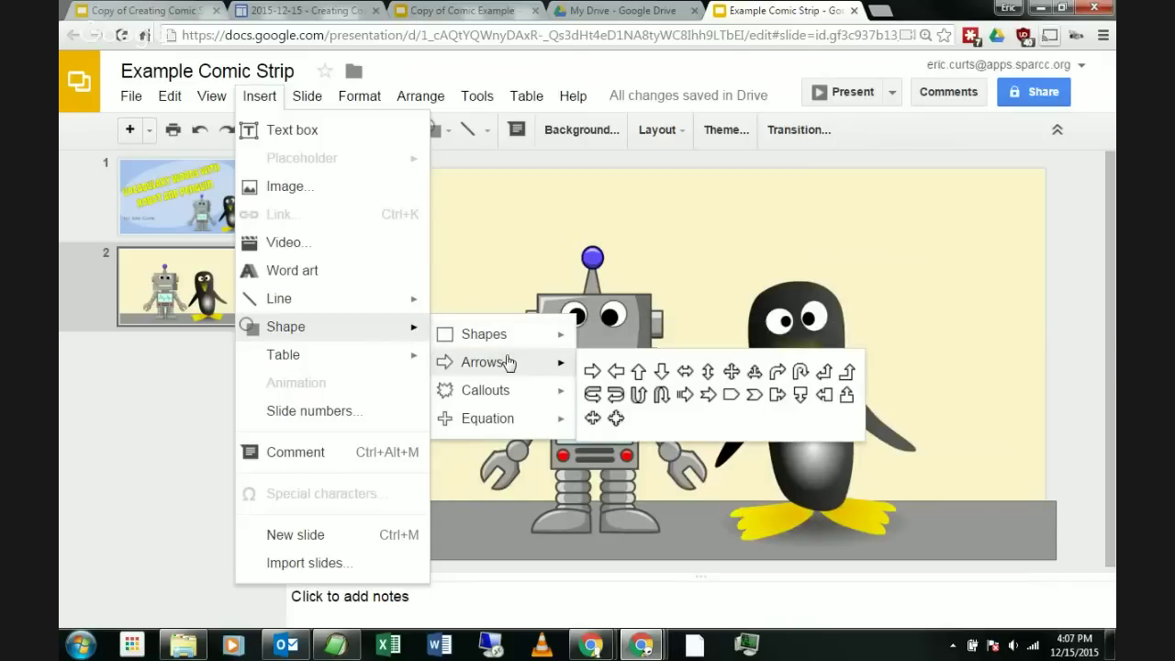
mouse_move(514, 401)
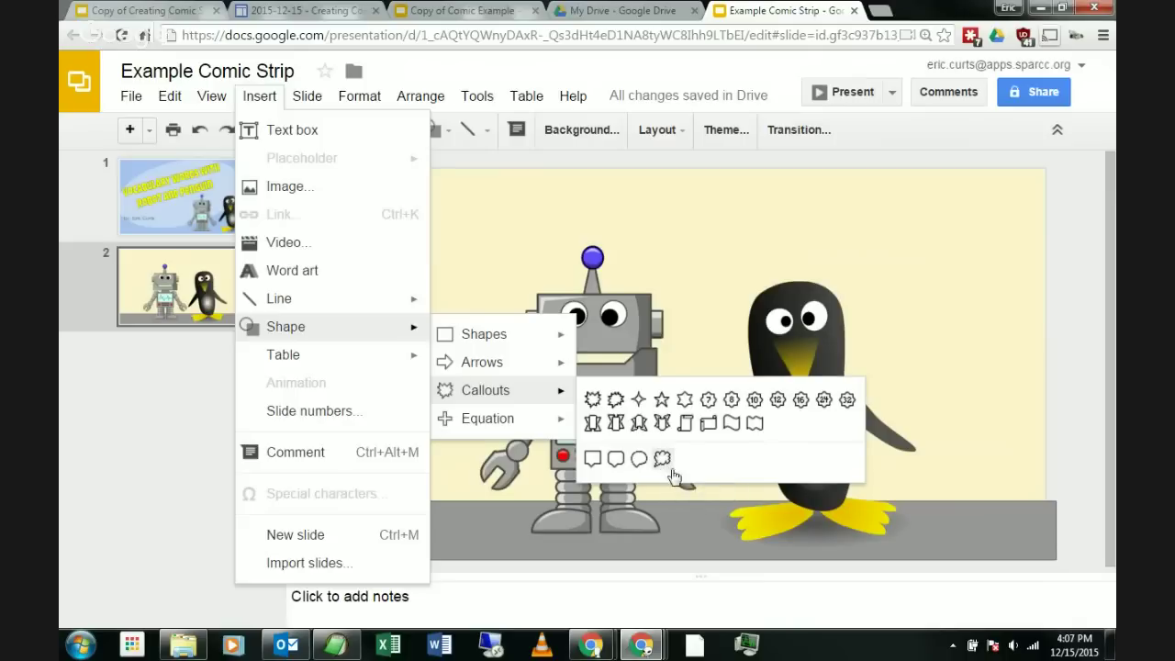
left_click(593, 461)
left_click_drag(372, 181, 565, 288)
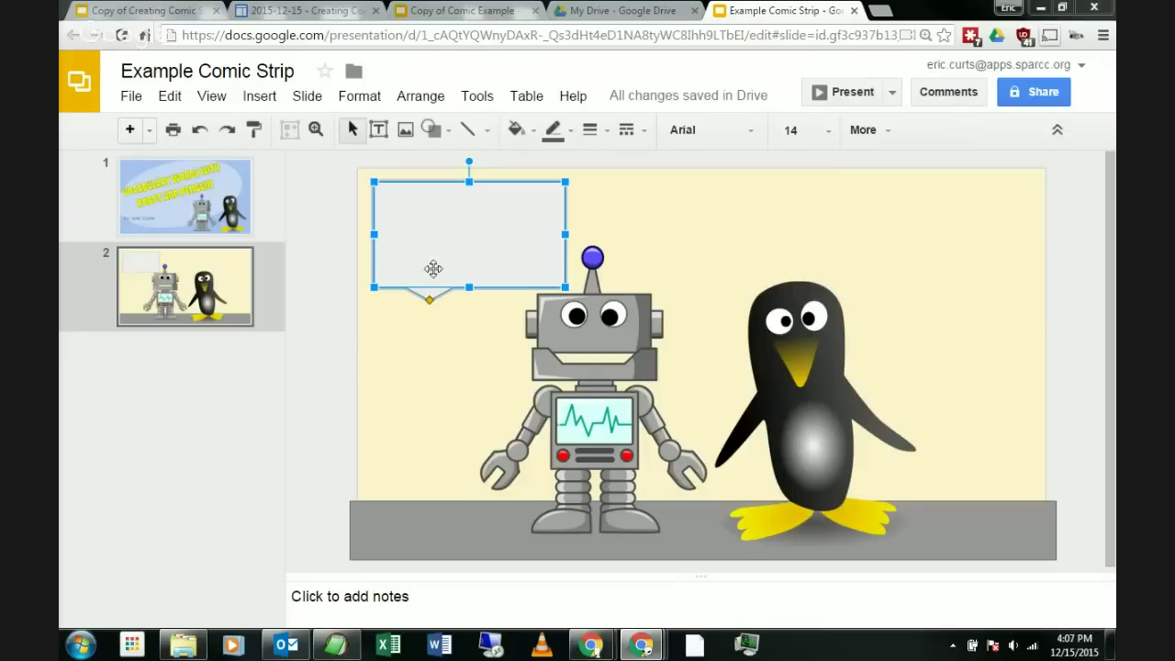
Step: Enter "Hey penguin what are you doing?" in the robot's speech callout
left_click(438, 233)
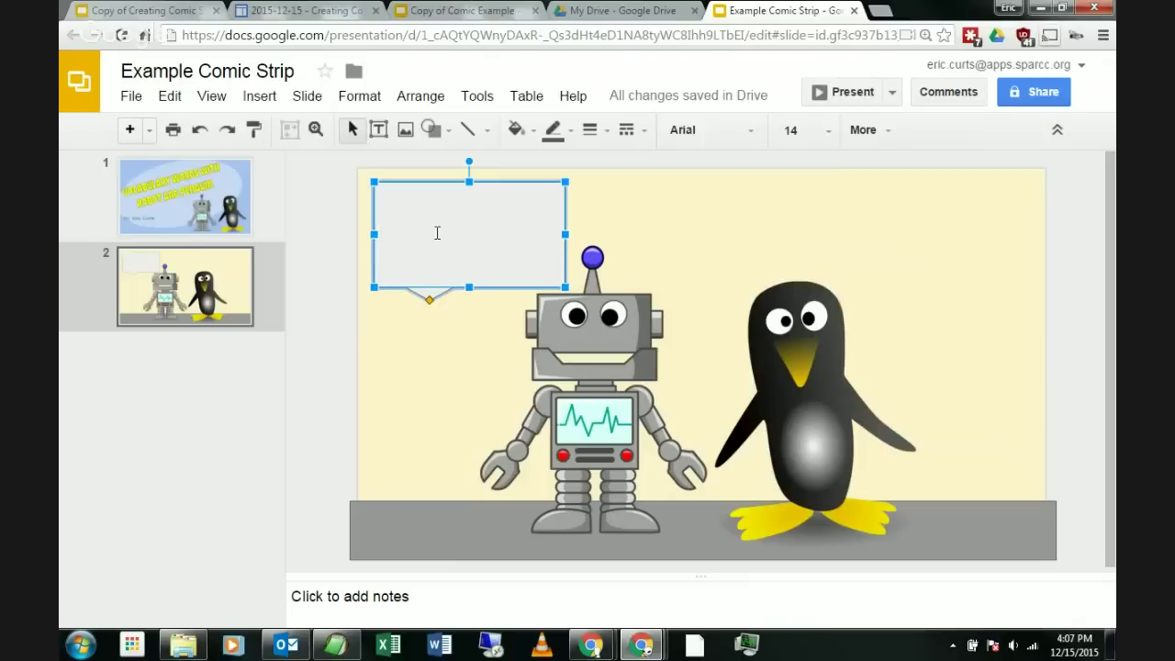
type("Hey penguin what are you doing?")
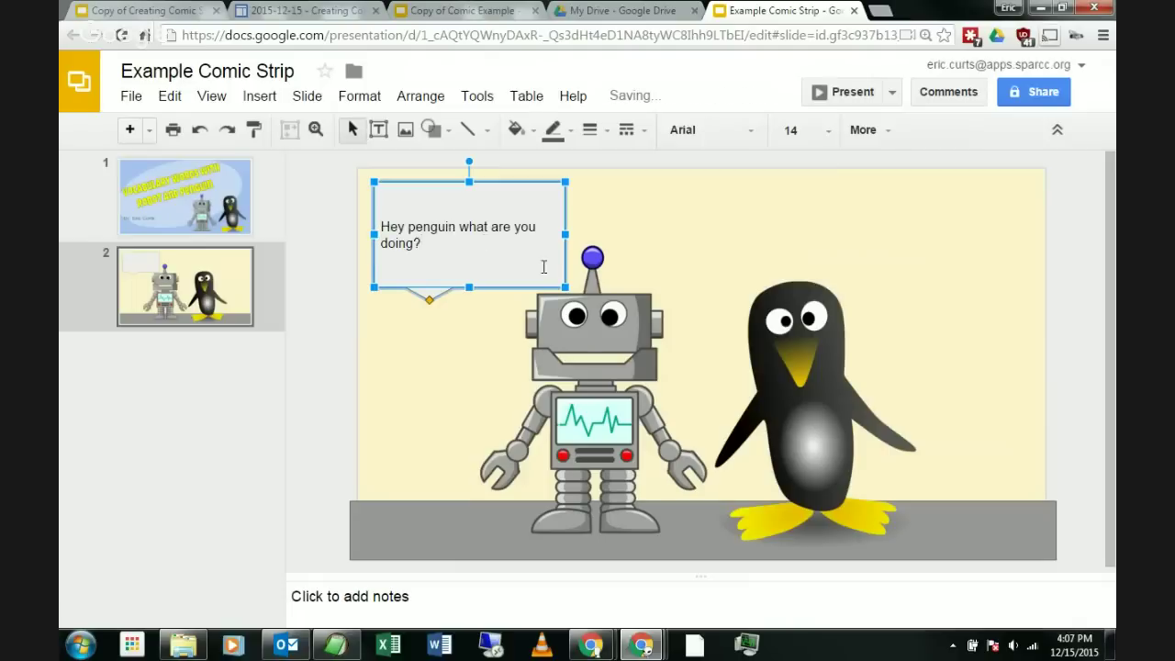
left_click(486, 386)
left_click(759, 240)
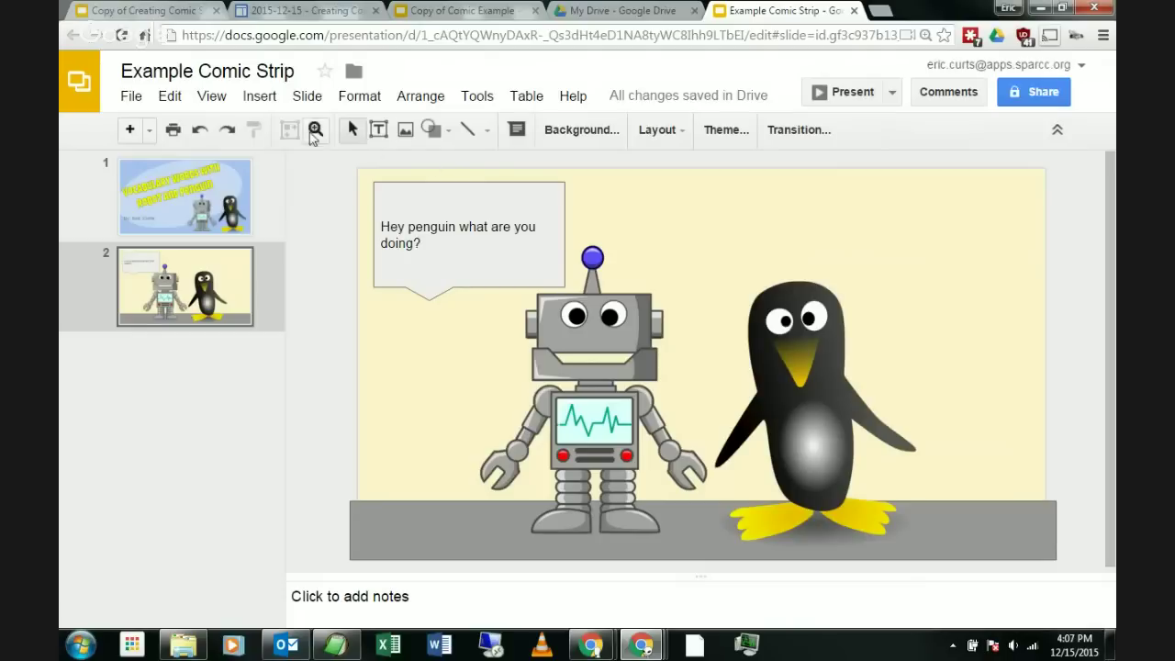
Step: Draw a rounded rectangular speech callout in the upper-right corner of the slide, above the penguin
left_click(259, 95)
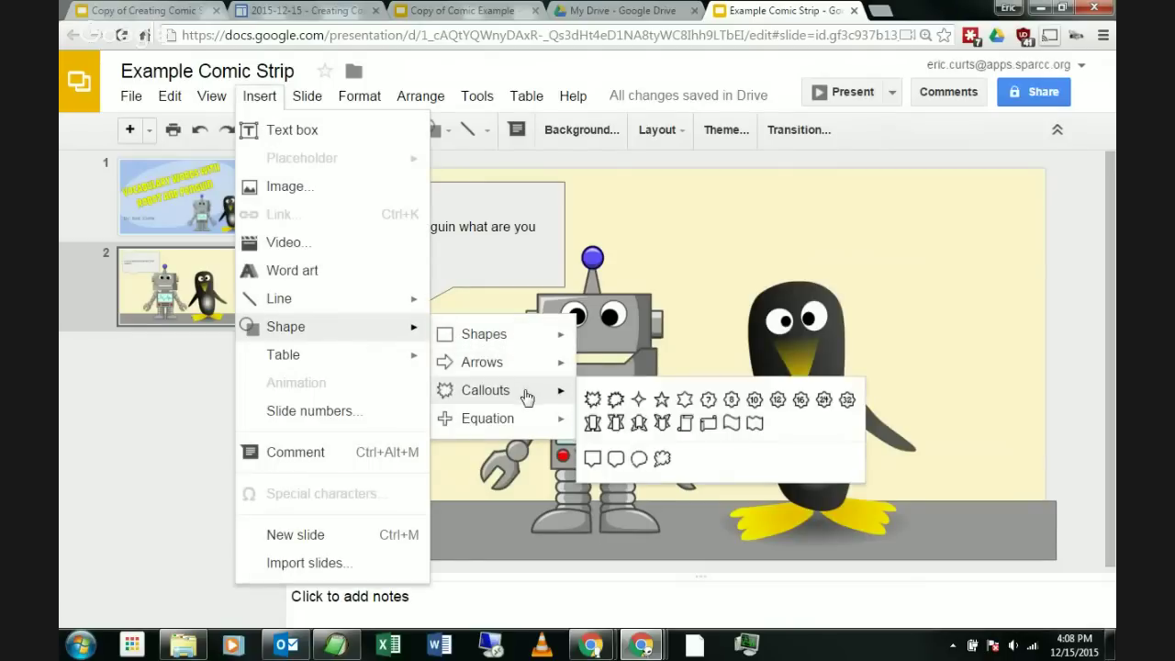
left_click(616, 459)
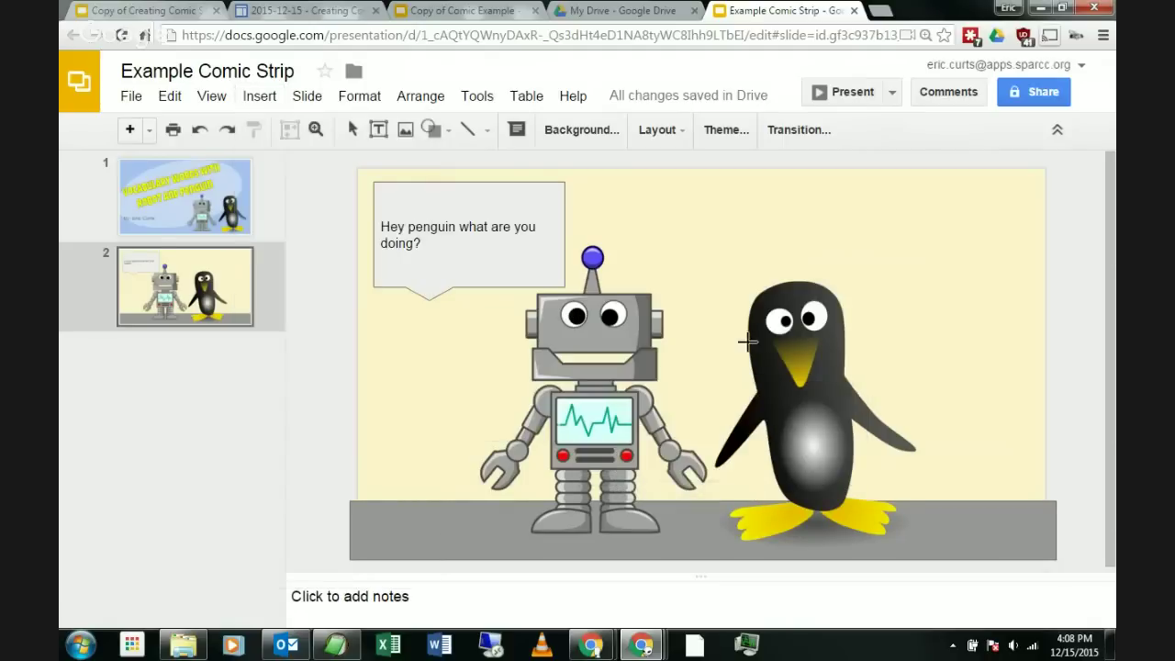
left_click_drag(823, 183, 1029, 289)
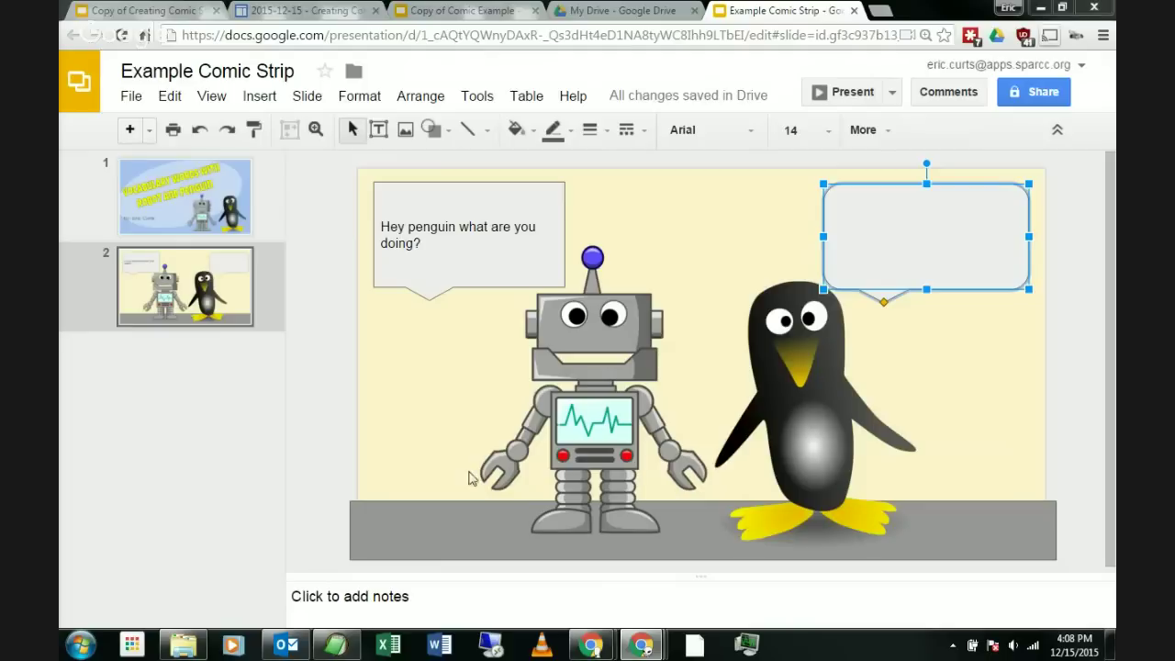
Step: Enter "I was digging beside my house." in the penguin's speech callout
left_click(944, 259)
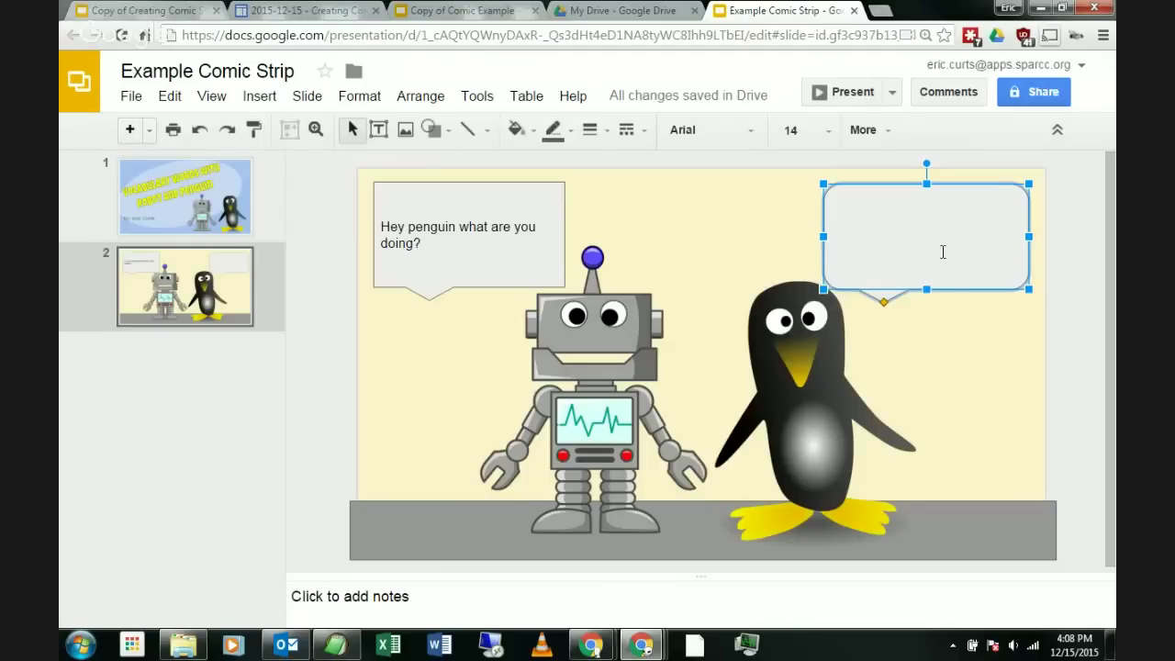
type("I was digging beside my house.")
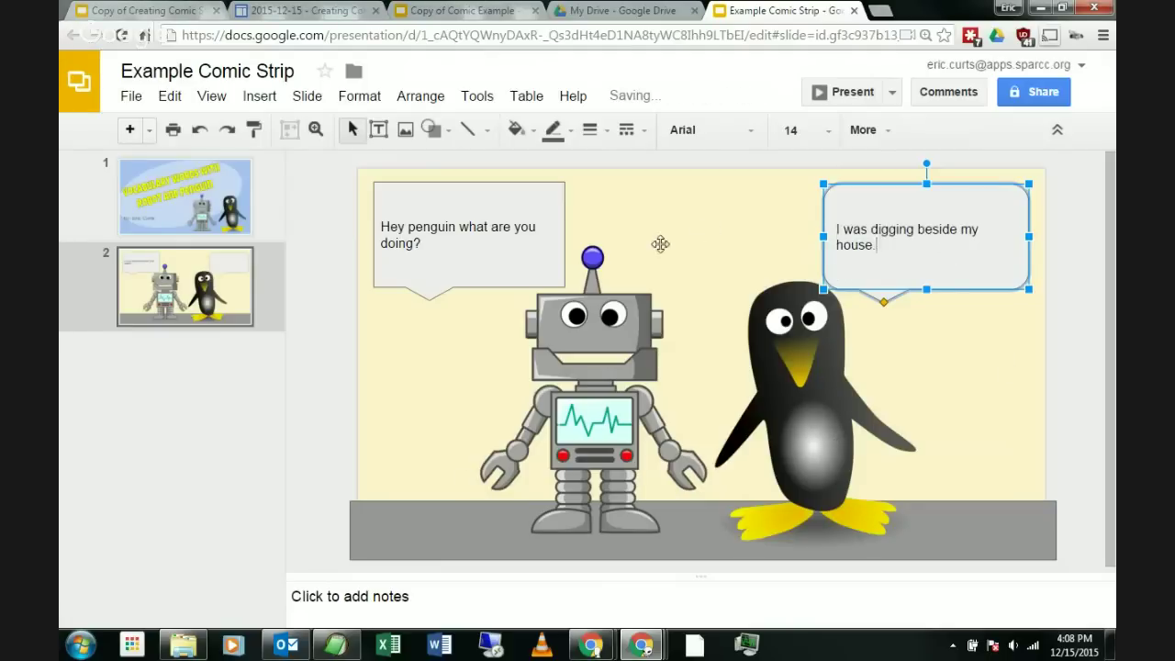
Step: Set the text in the robot's speech callout to font size 24
left_click(464, 262)
left_click_drag(447, 242, 377, 230)
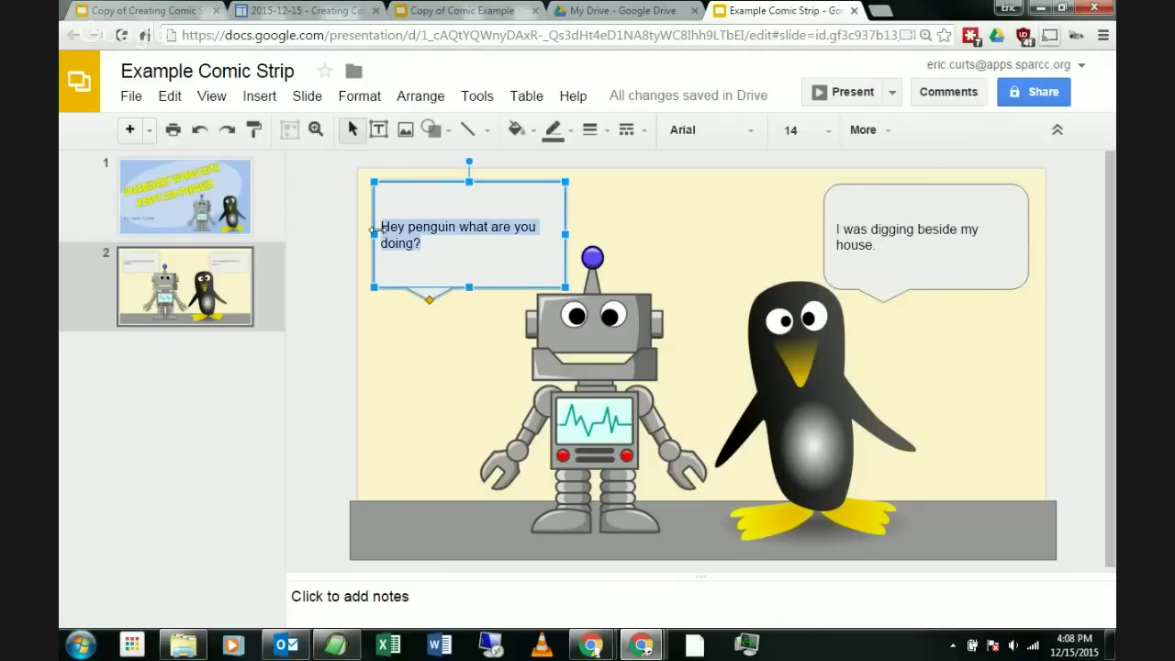
left_click(795, 129)
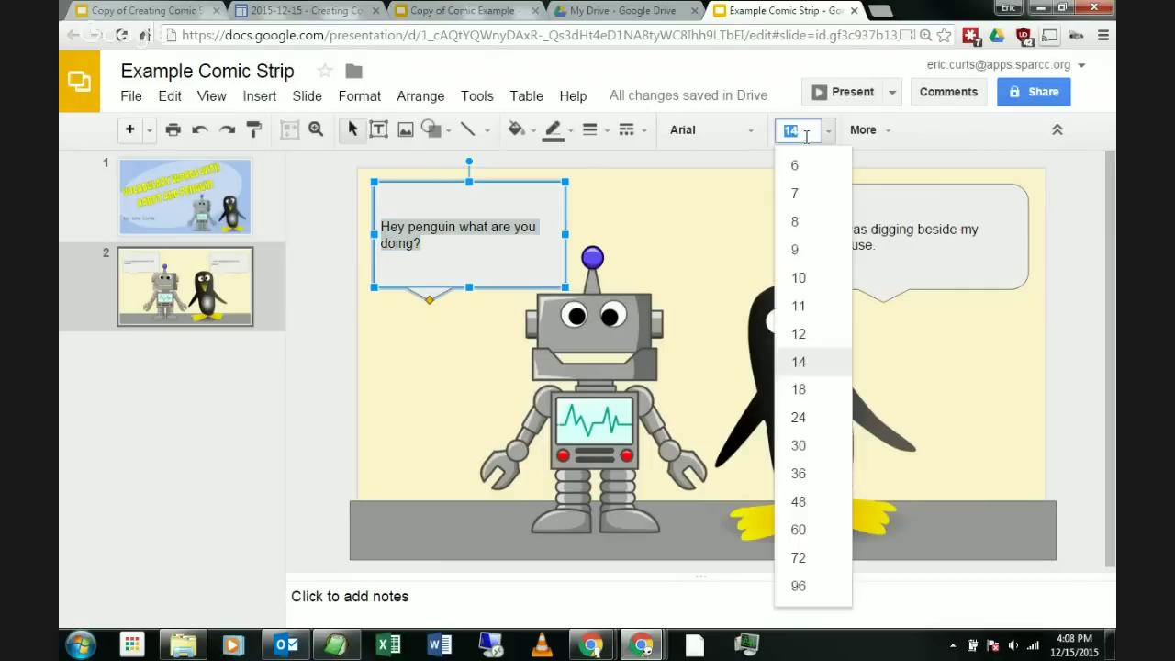
left_click(823, 397)
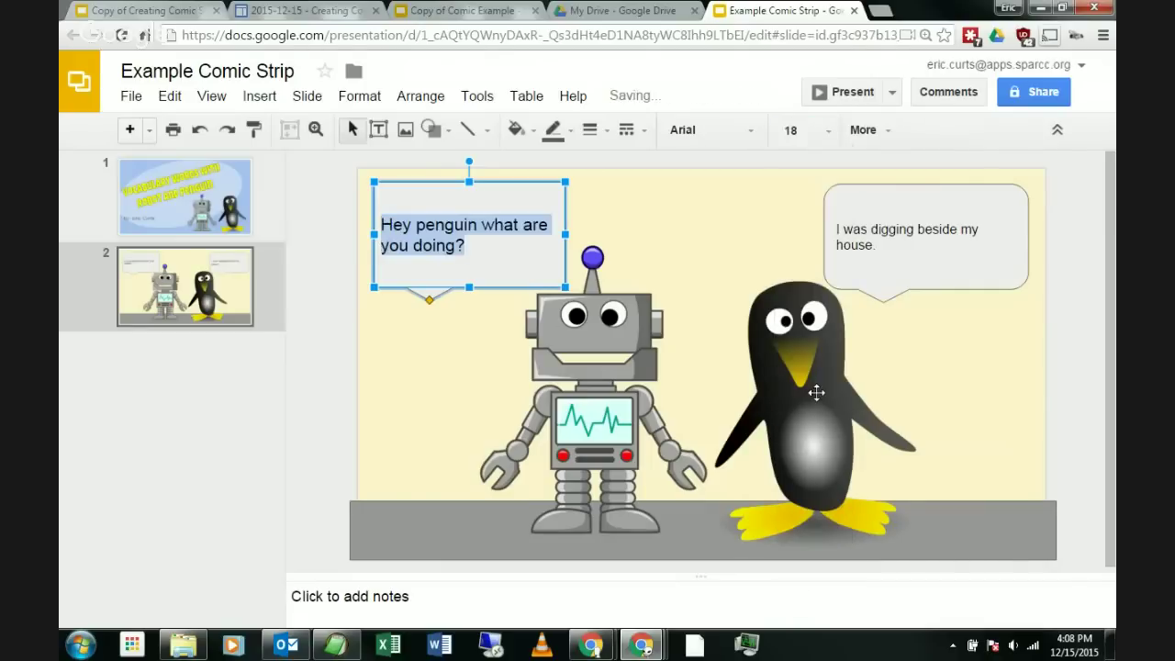
left_click(795, 129)
left_click(820, 421)
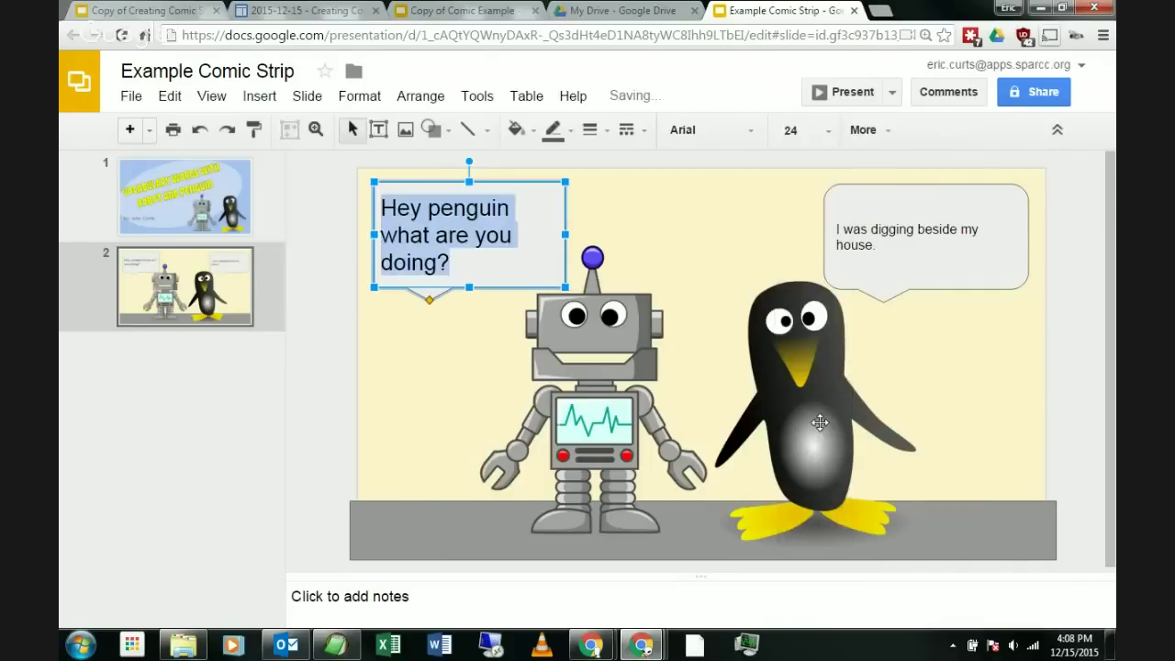
Step: Set the text in the penguin's speech callout to font size 24
left_click(889, 249)
left_click_drag(877, 244, 824, 219)
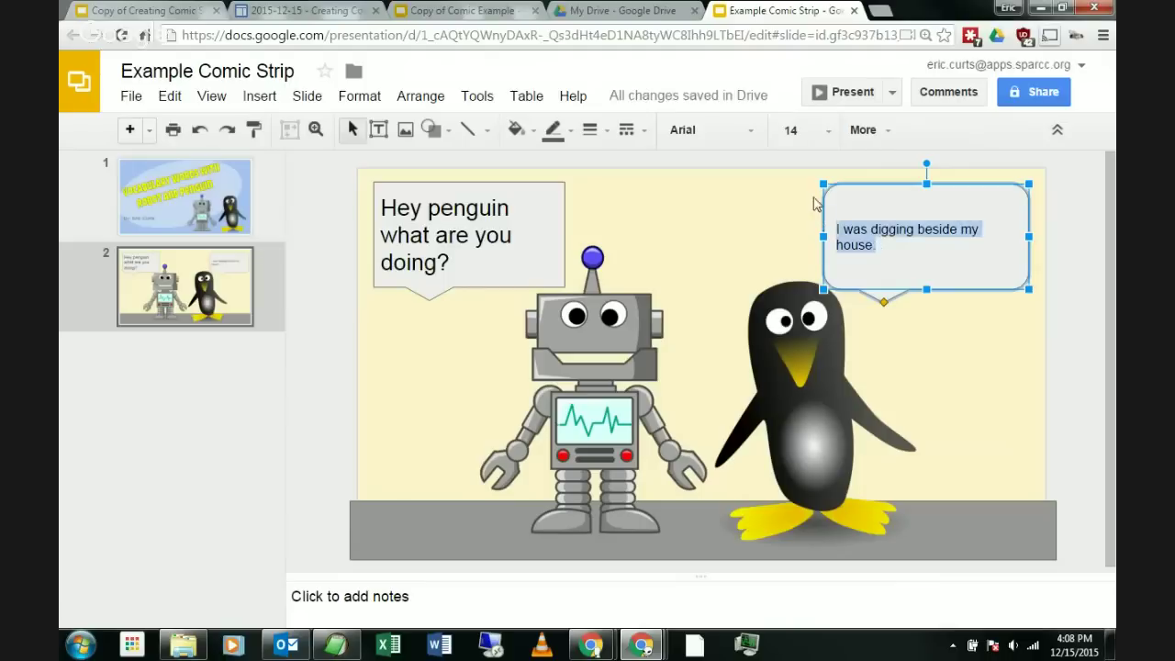
left_click(797, 131)
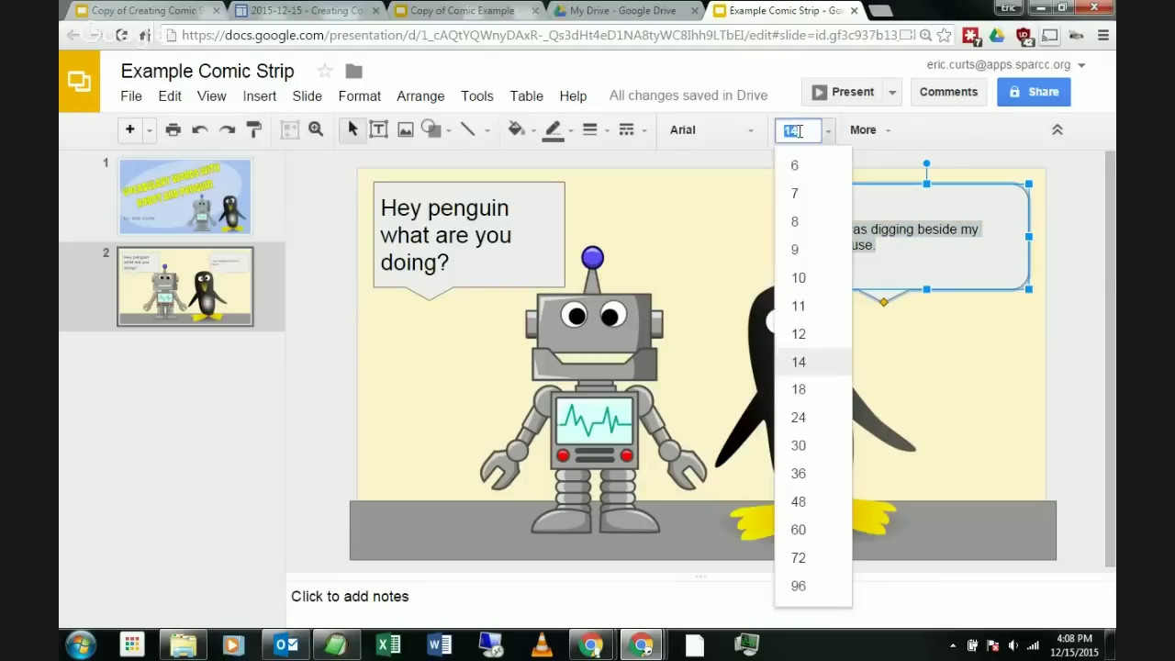
left_click(812, 416)
left_click(692, 268)
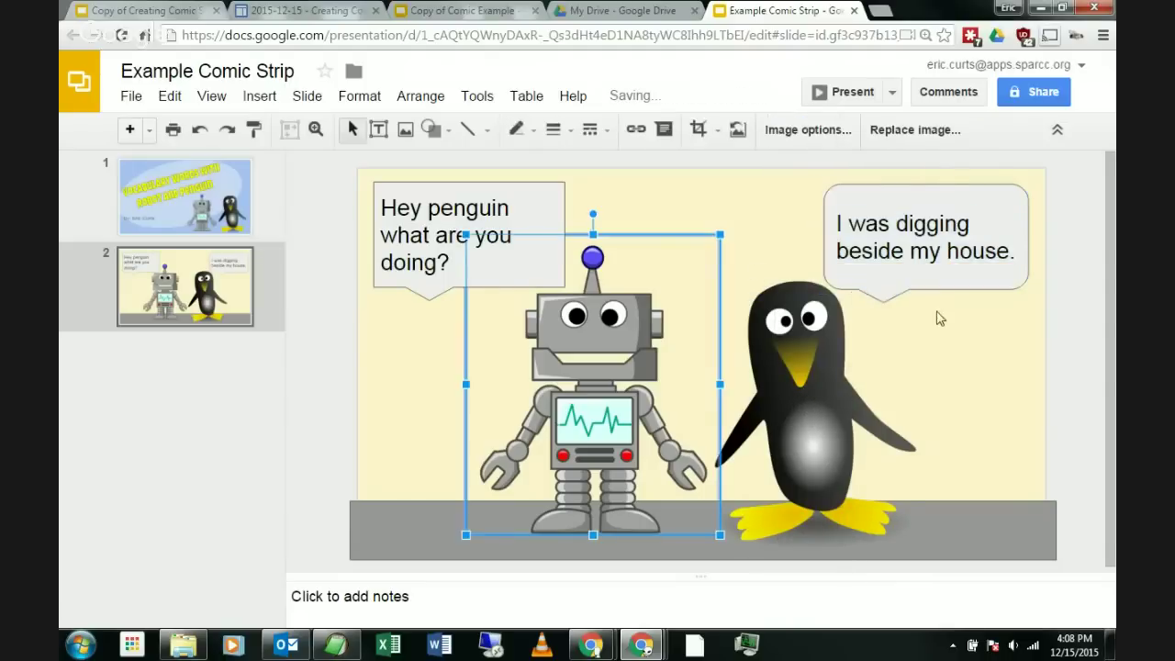
left_click(693, 203)
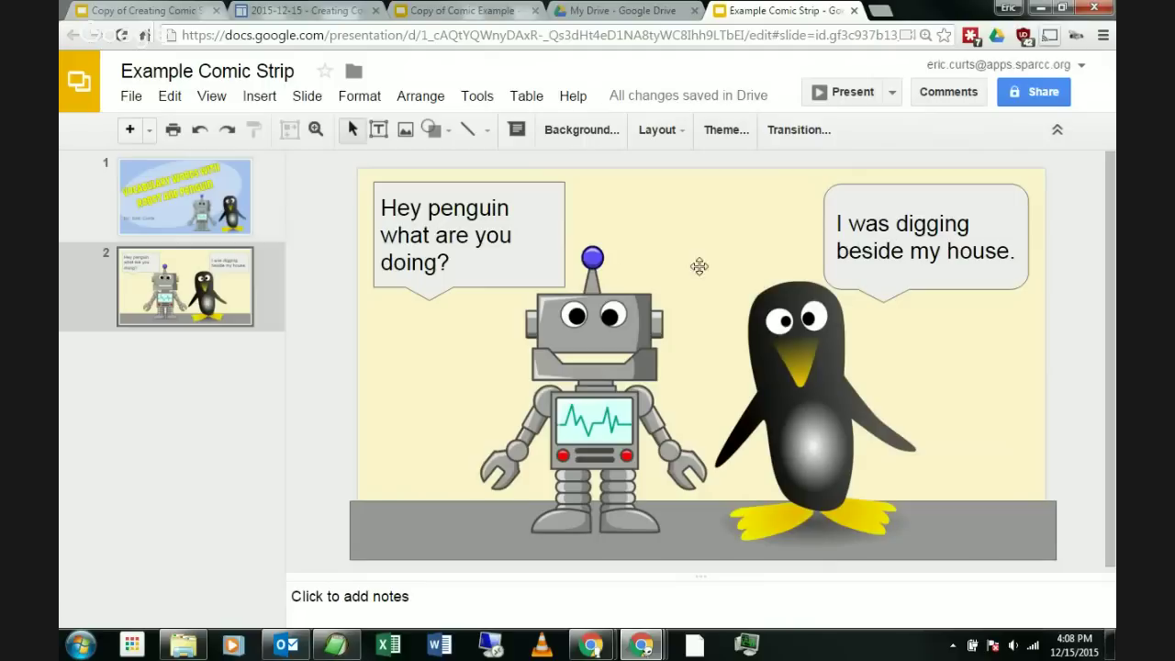
Step: Extend the tails of both speech callouts so they point at the robot's face and the penguin's face
left_click(485, 276)
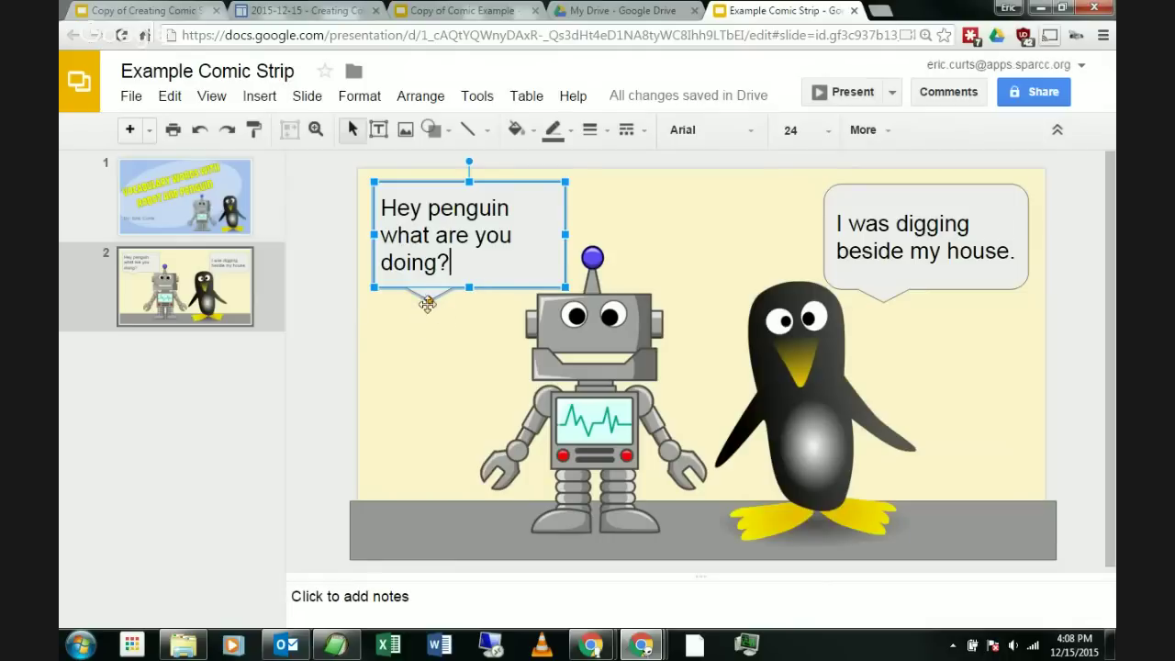
left_click_drag(426, 298, 526, 341)
left_click(895, 309)
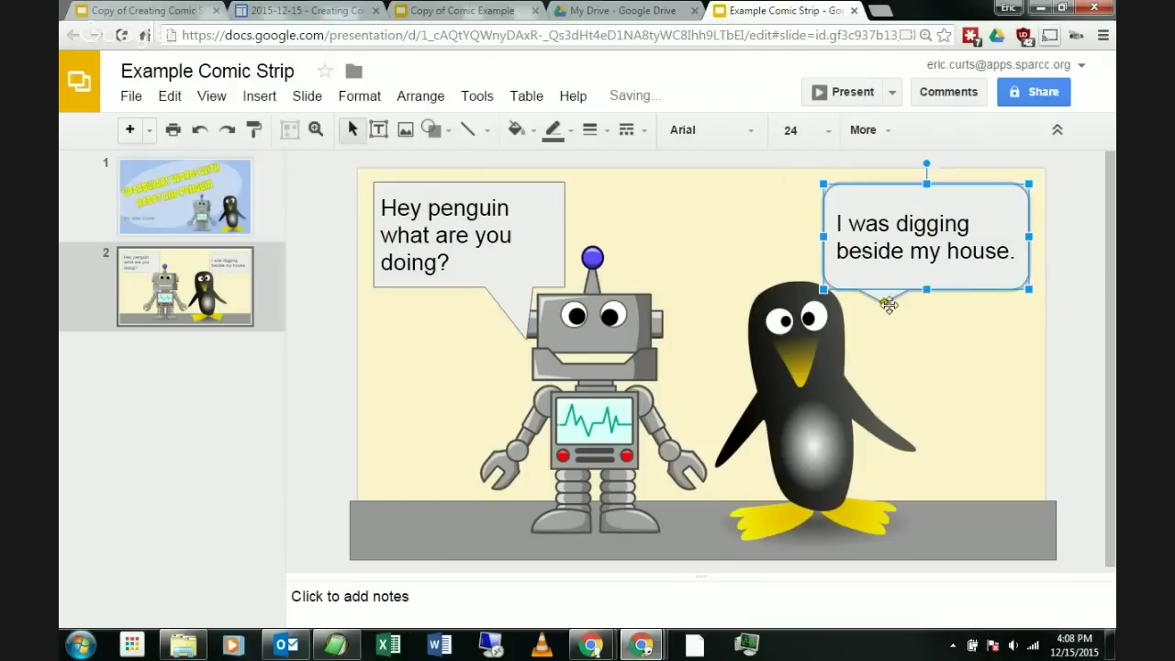
left_click_drag(886, 303, 861, 340)
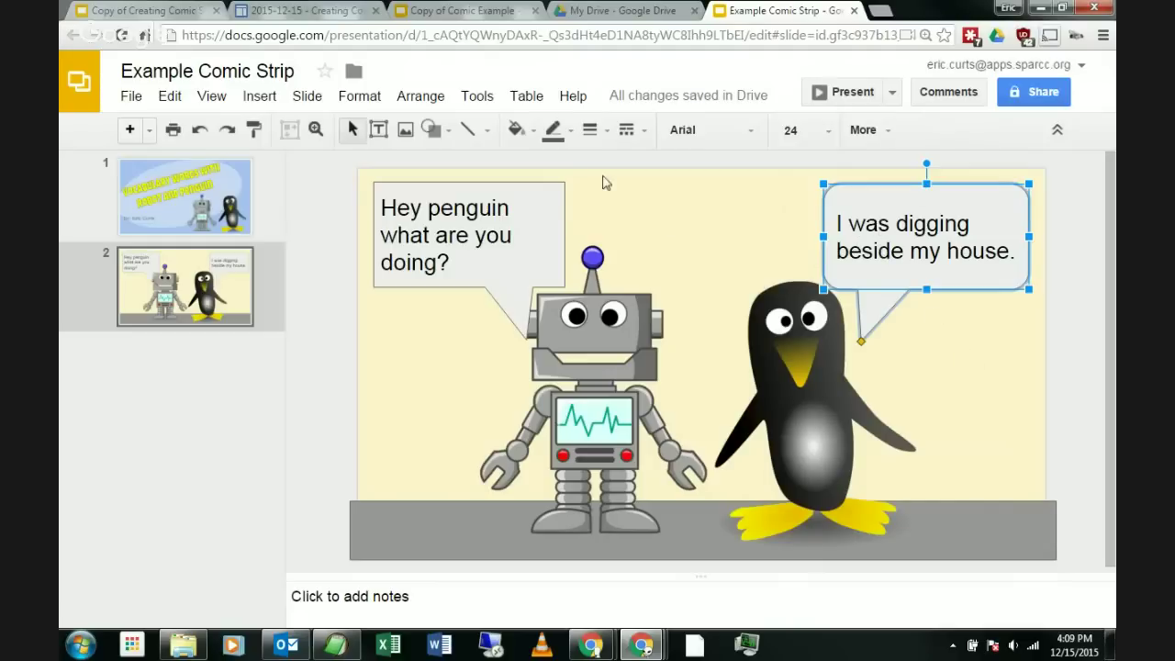
Step: Fill the penguin's and the robot's speech callouts with white
left_click(516, 129)
left_click(693, 198)
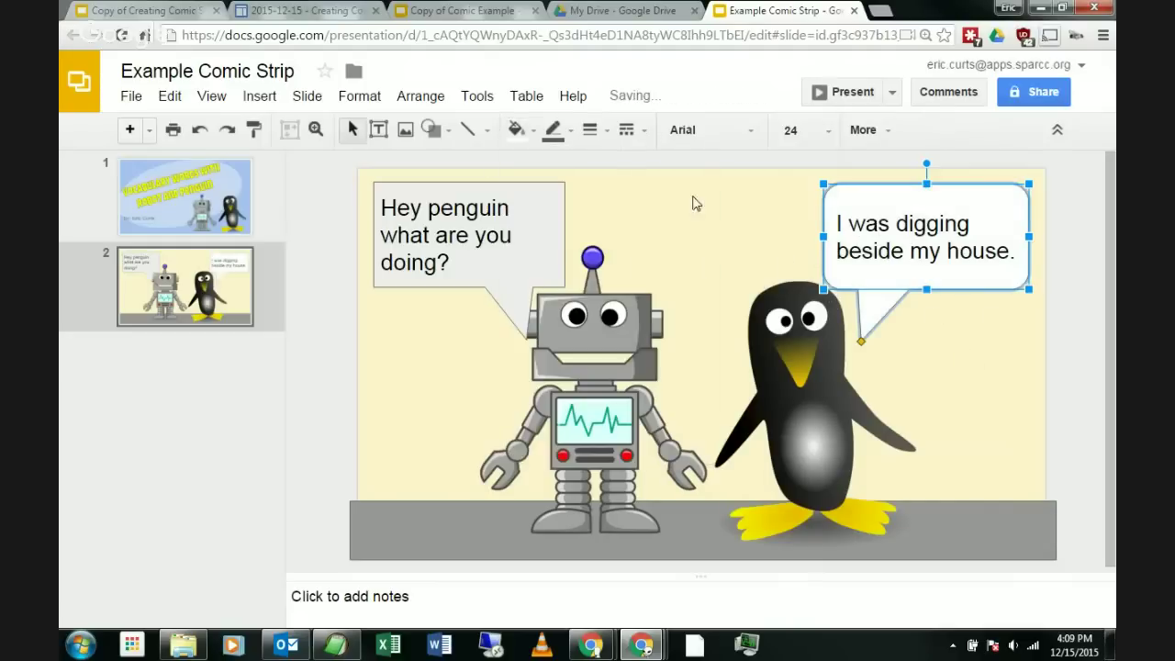
left_click(545, 231)
left_click(514, 132)
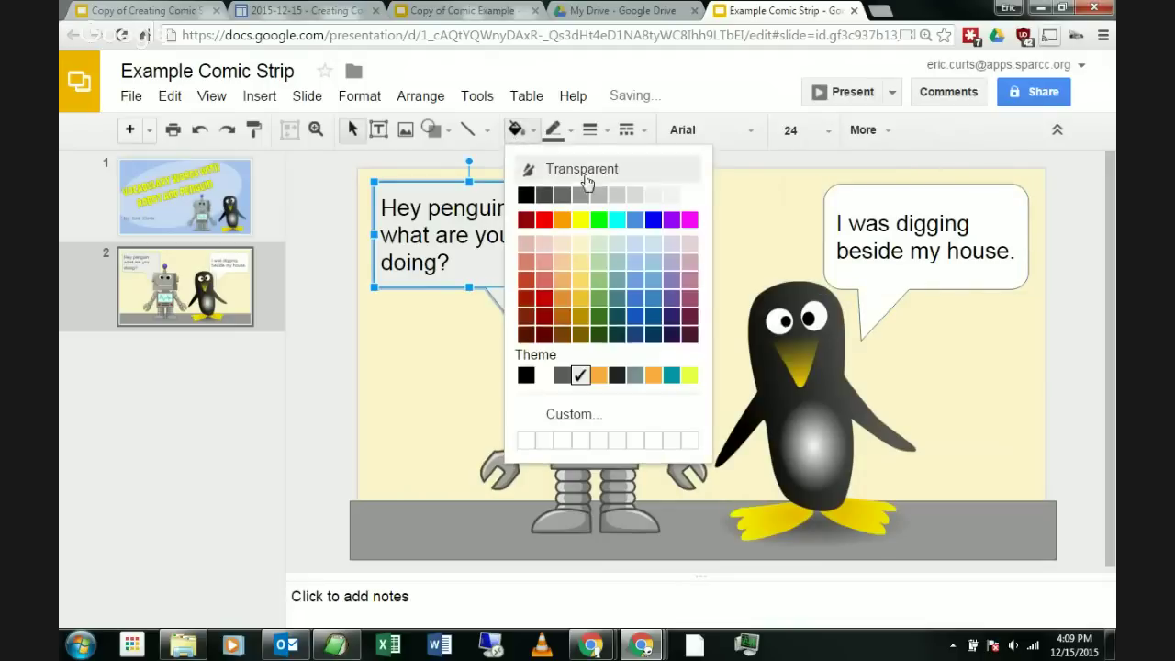
left_click(690, 195)
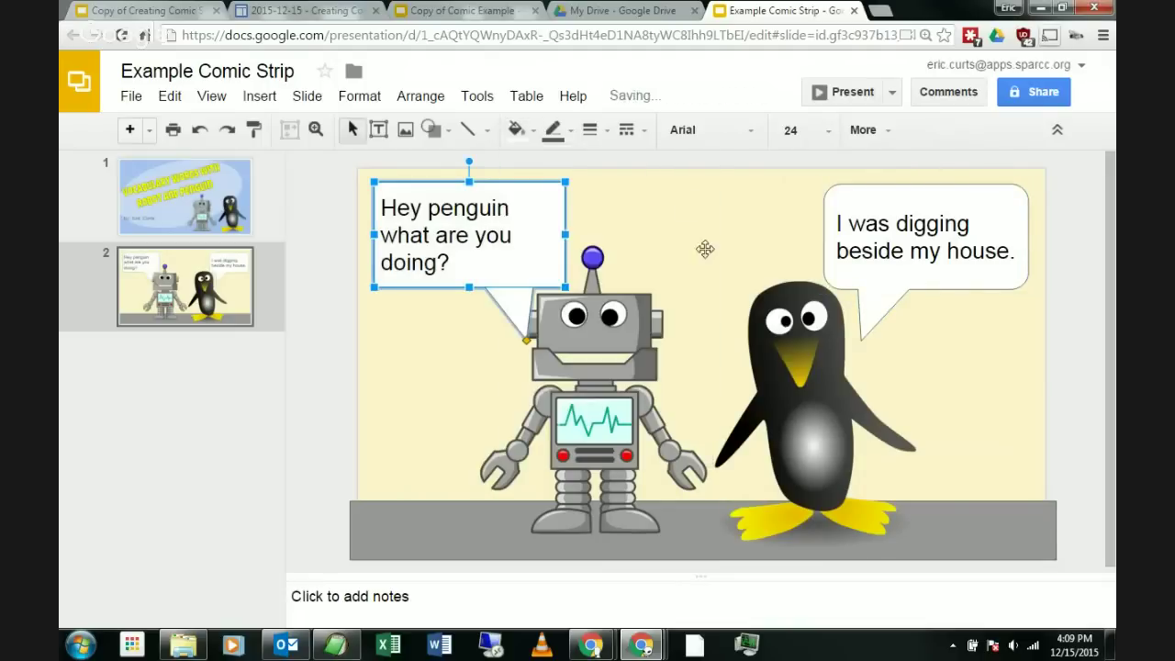
left_click(338, 385)
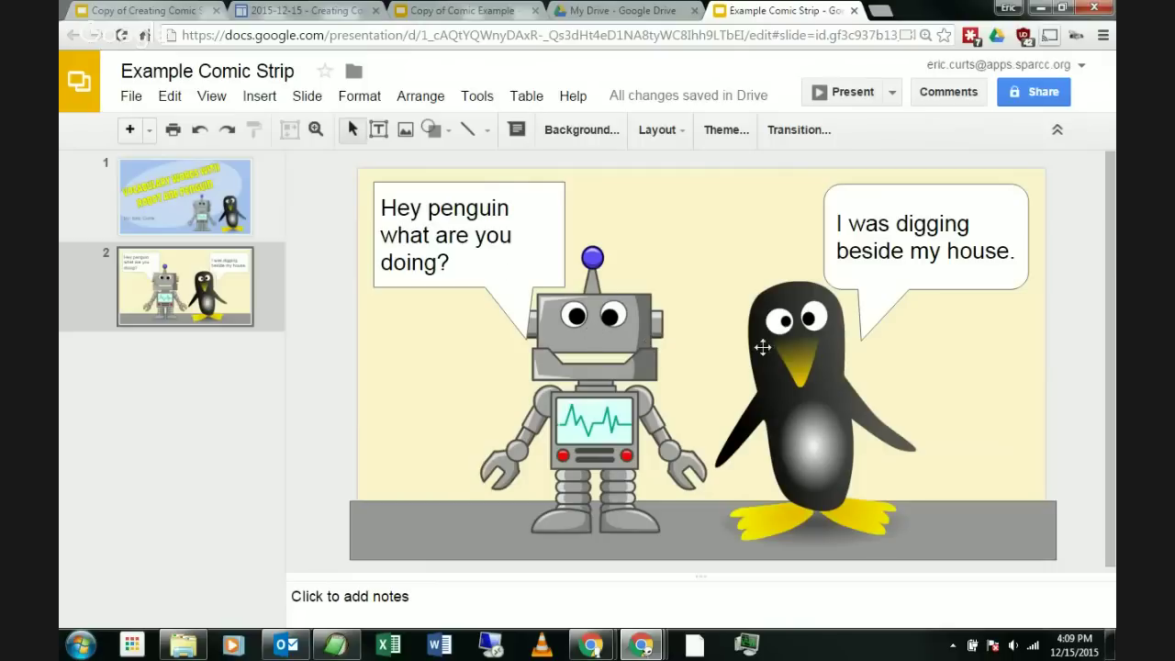
Step: Change the font of all the text in the robot's speech callout to Audiowide
left_click(466, 266)
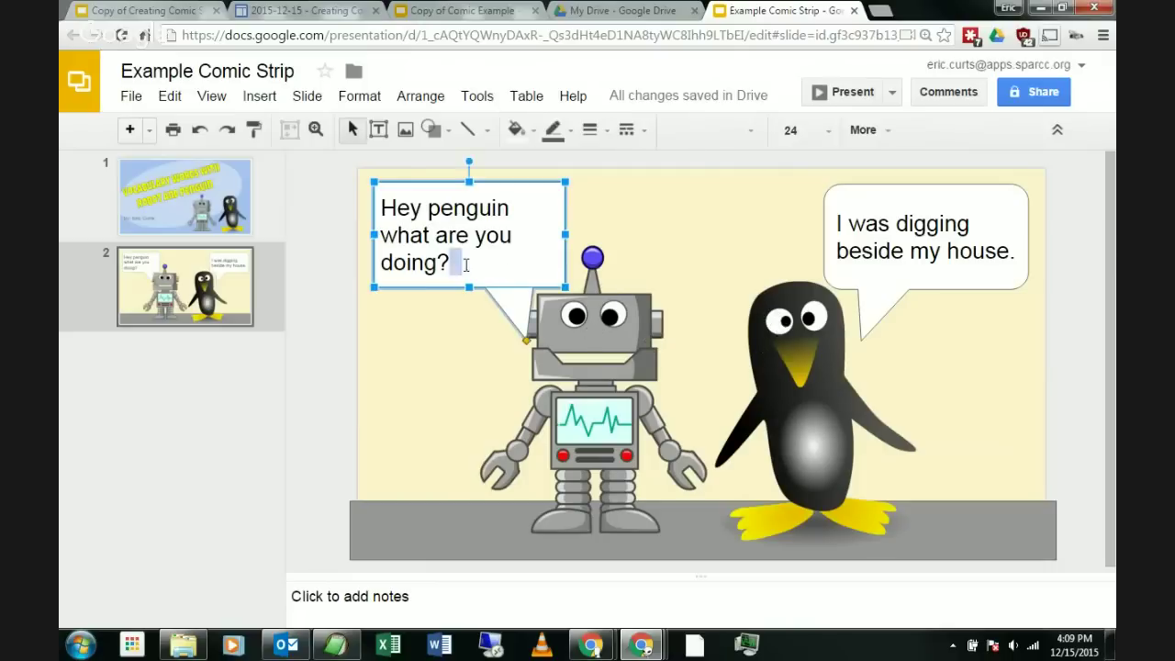
left_click_drag(465, 266, 382, 208)
left_click(722, 141)
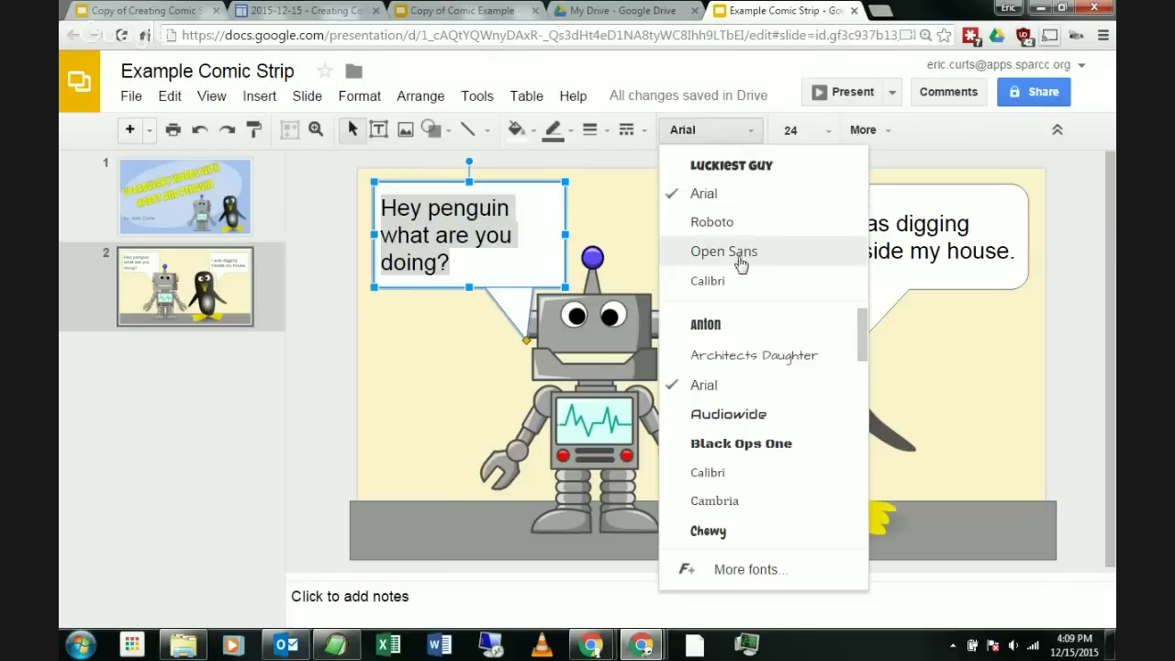
scroll(762, 341, "down", 3)
scroll(763, 342, "down", 3)
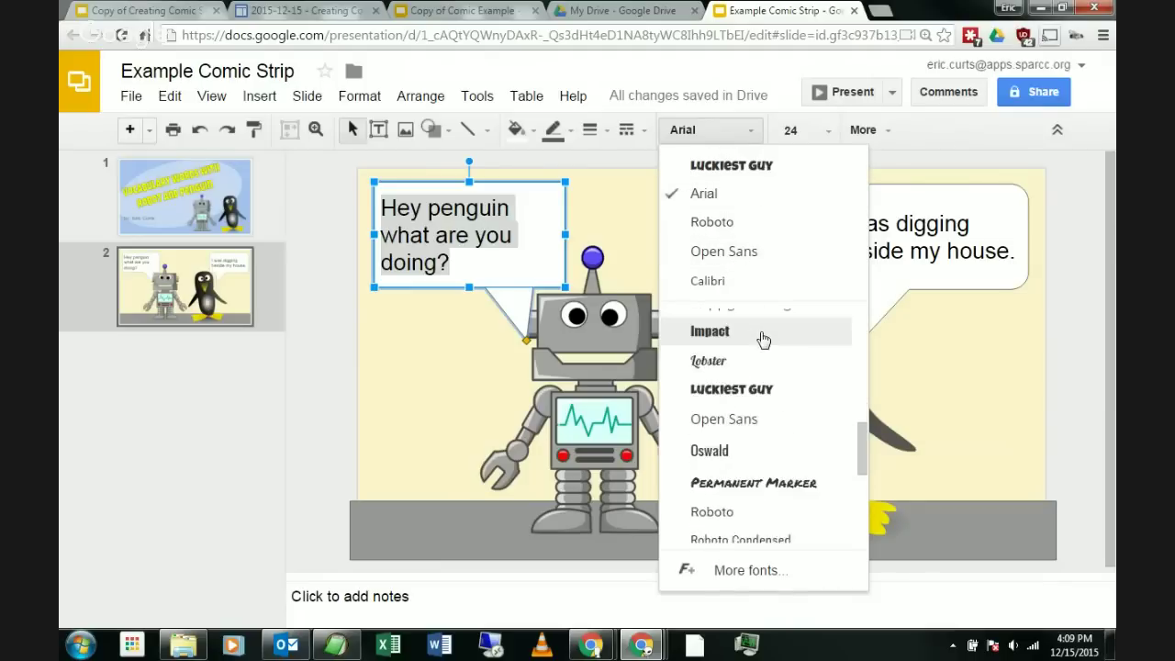
scroll(765, 341, "down", 1)
scroll(763, 341, "down", 1)
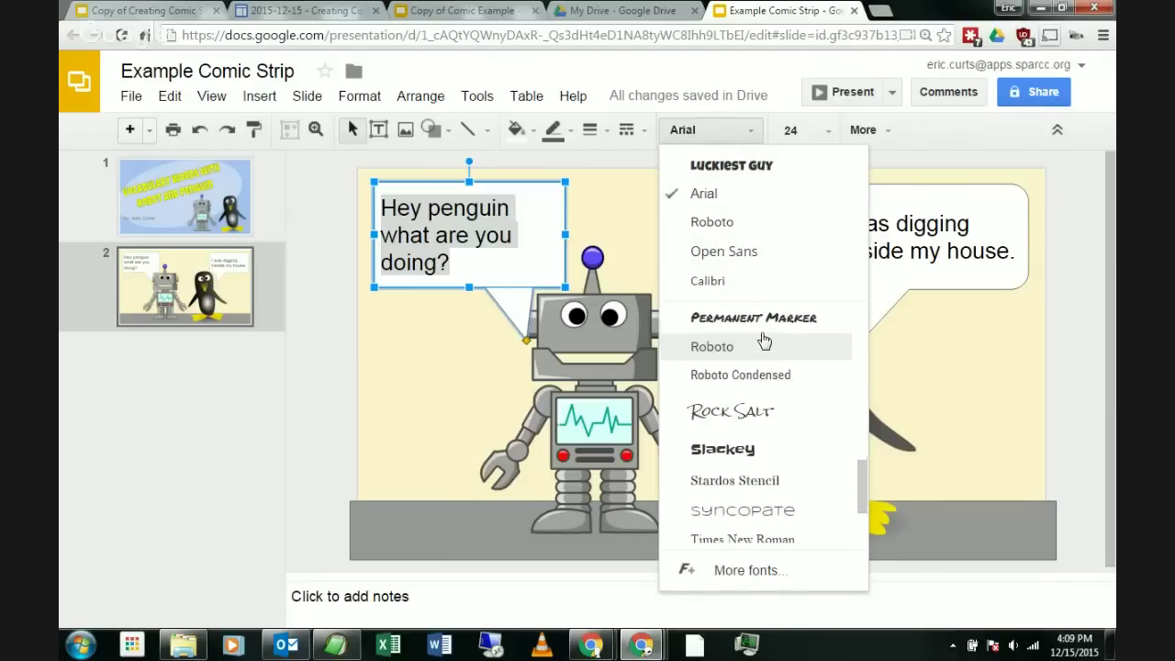
scroll(765, 341, "down", 1)
scroll(765, 342, "up", 6)
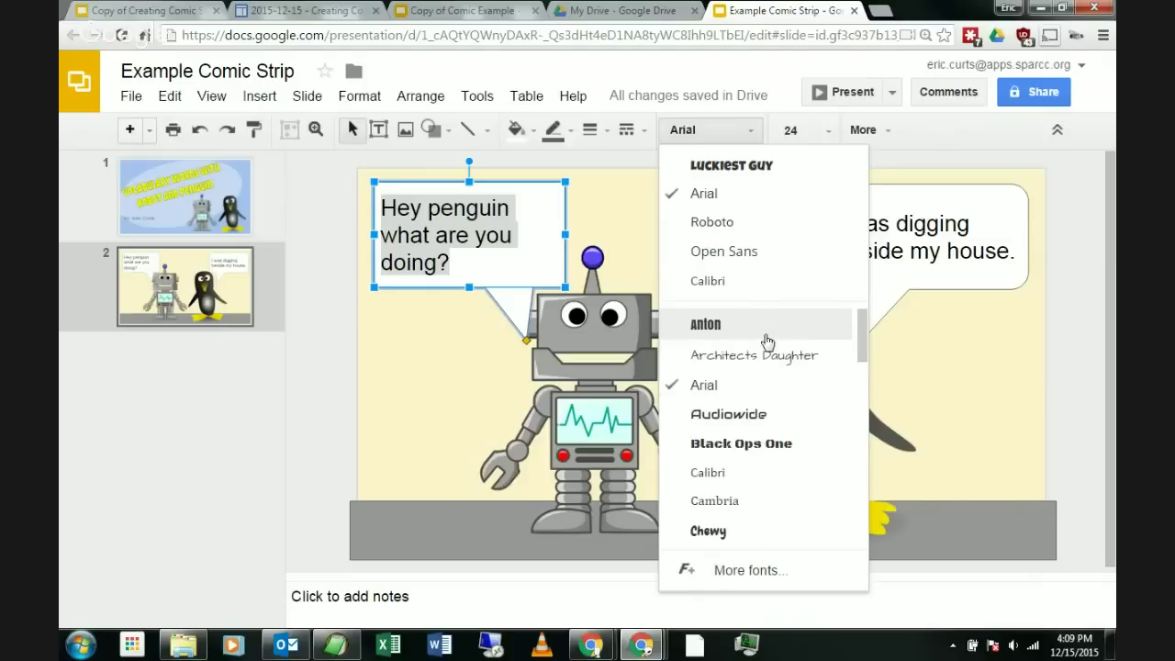
left_click(765, 421)
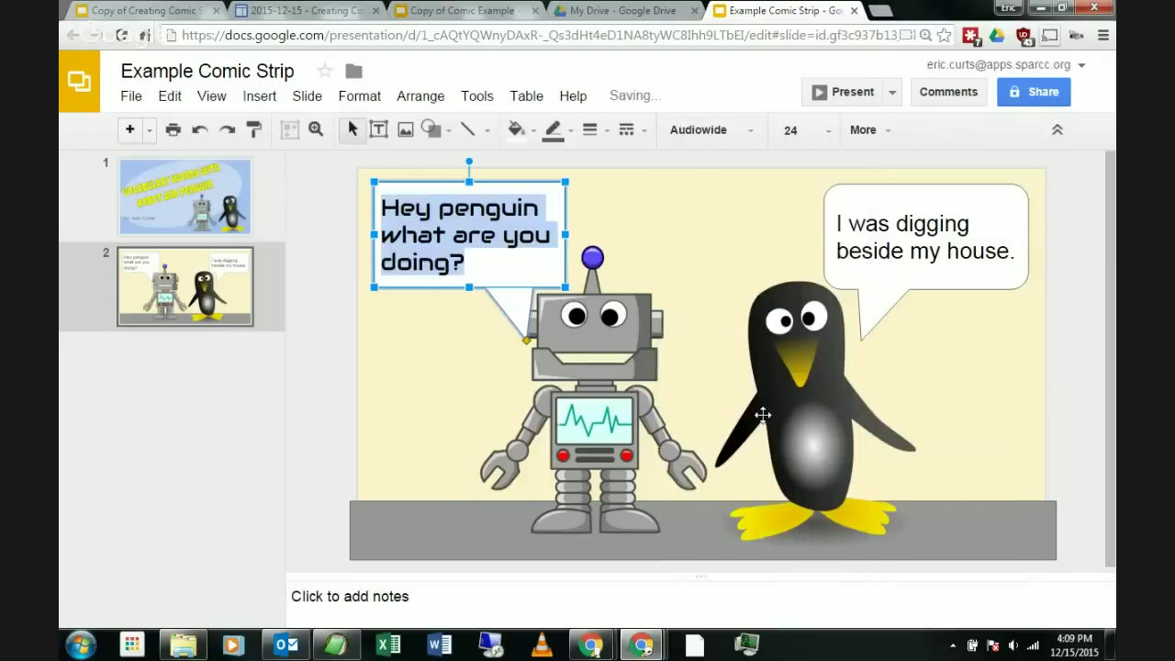
Step: Change the font of all the text in the penguin's speech callout to Happy Monkey
left_click(958, 258)
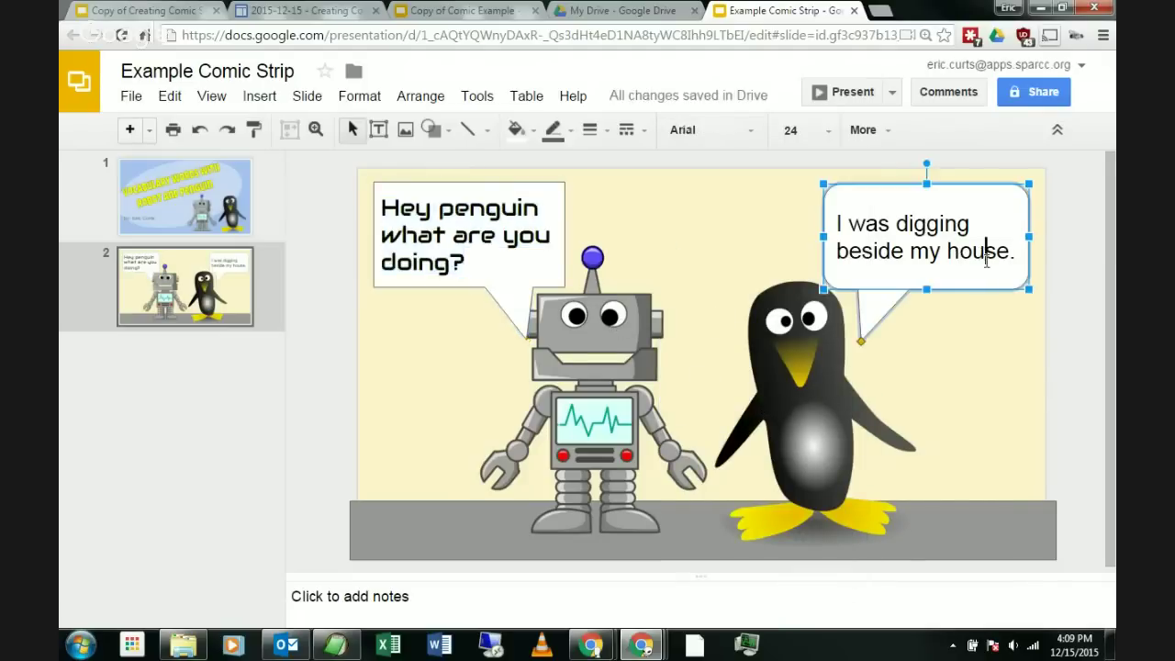
left_click_drag(1010, 255, 834, 230)
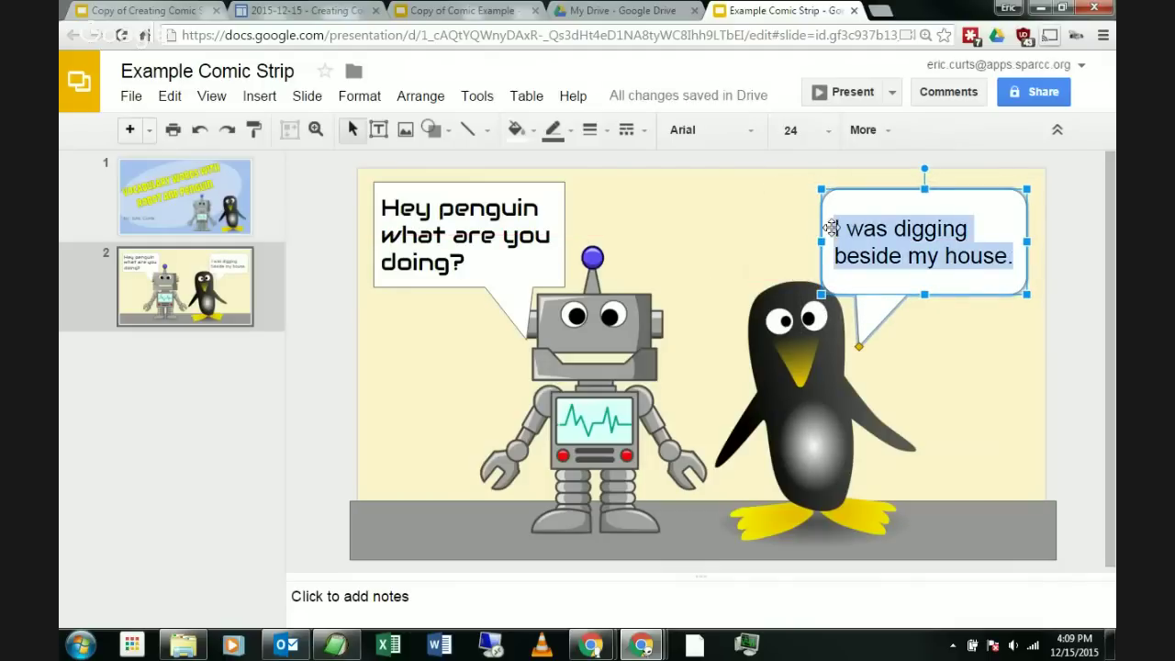
left_click(734, 140)
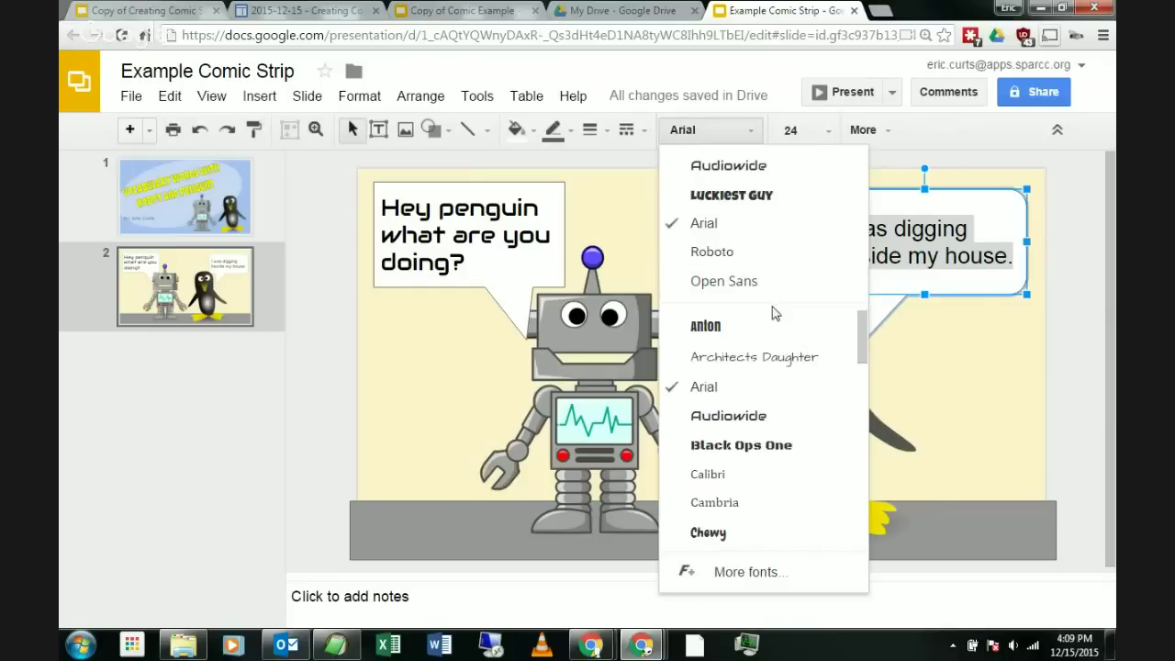
scroll(777, 317, "down", 3)
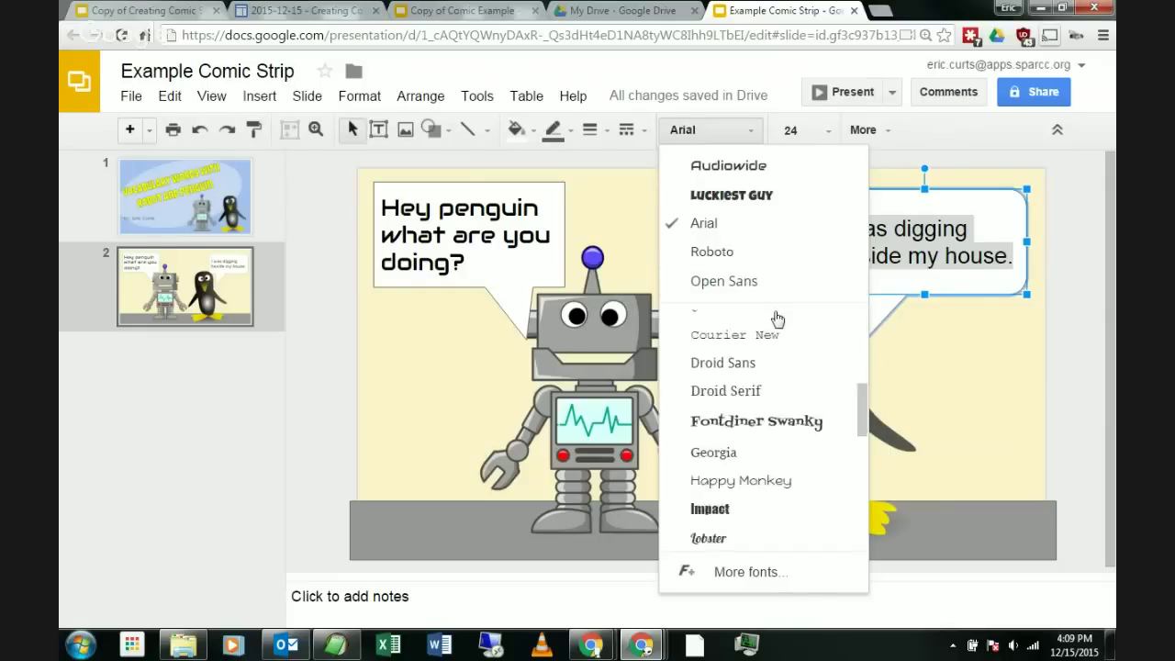
left_click(774, 492)
left_click(990, 386)
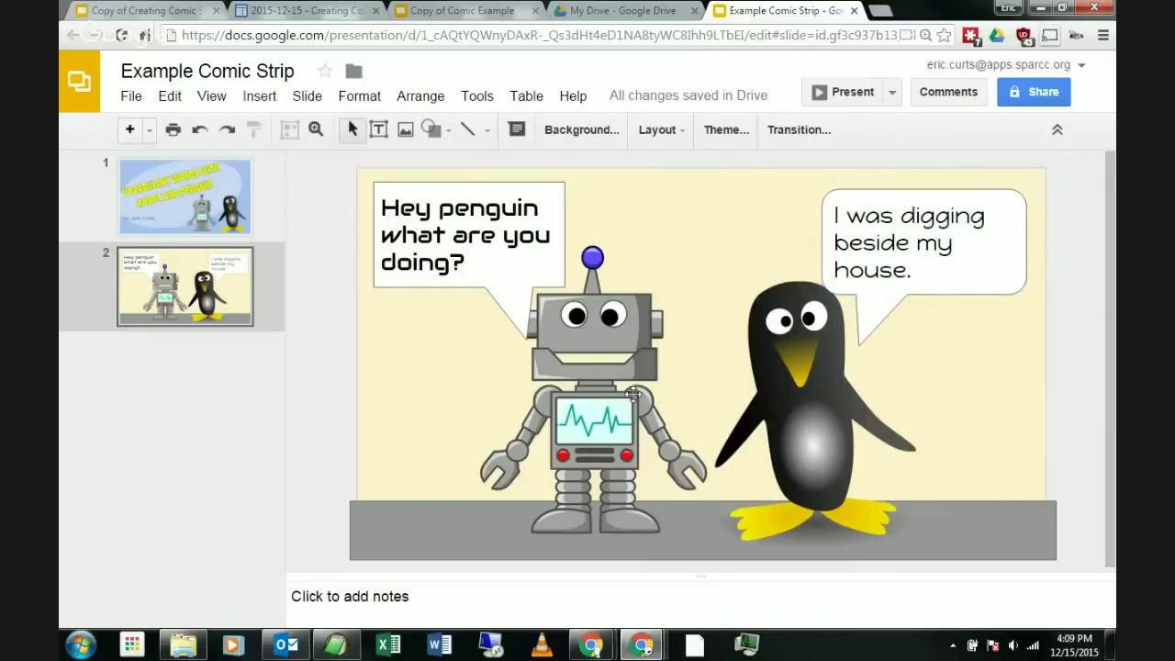
Step: Move the robot image slightly down and toward the penguin
left_click(612, 420)
left_click_drag(615, 419, 622, 425)
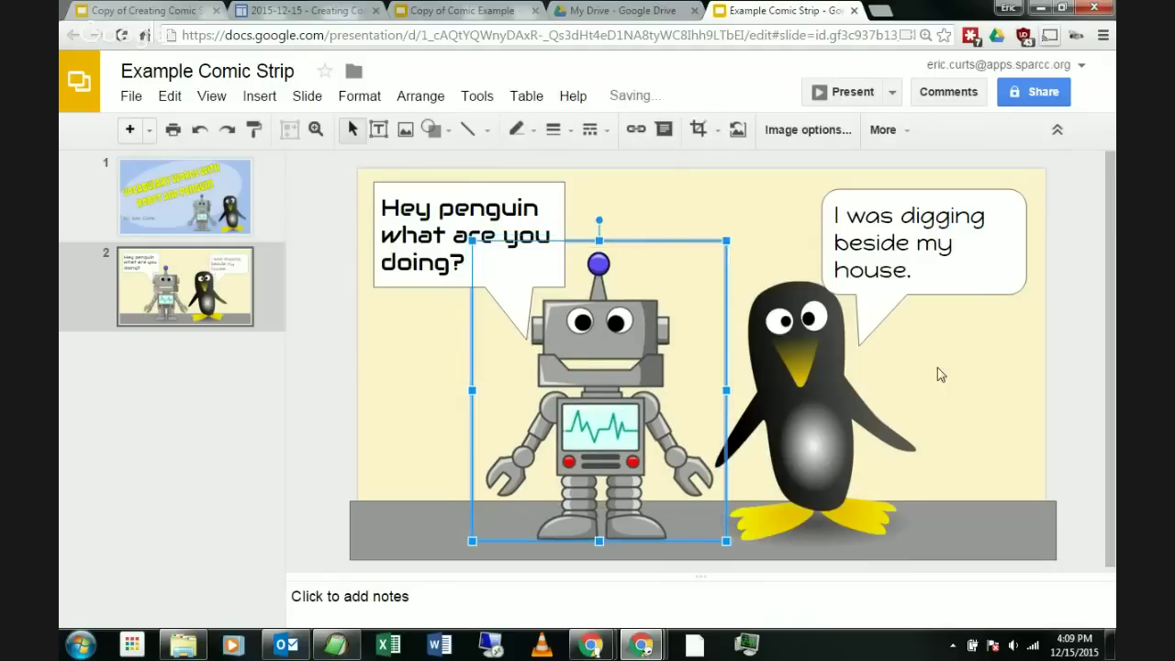
left_click(983, 393)
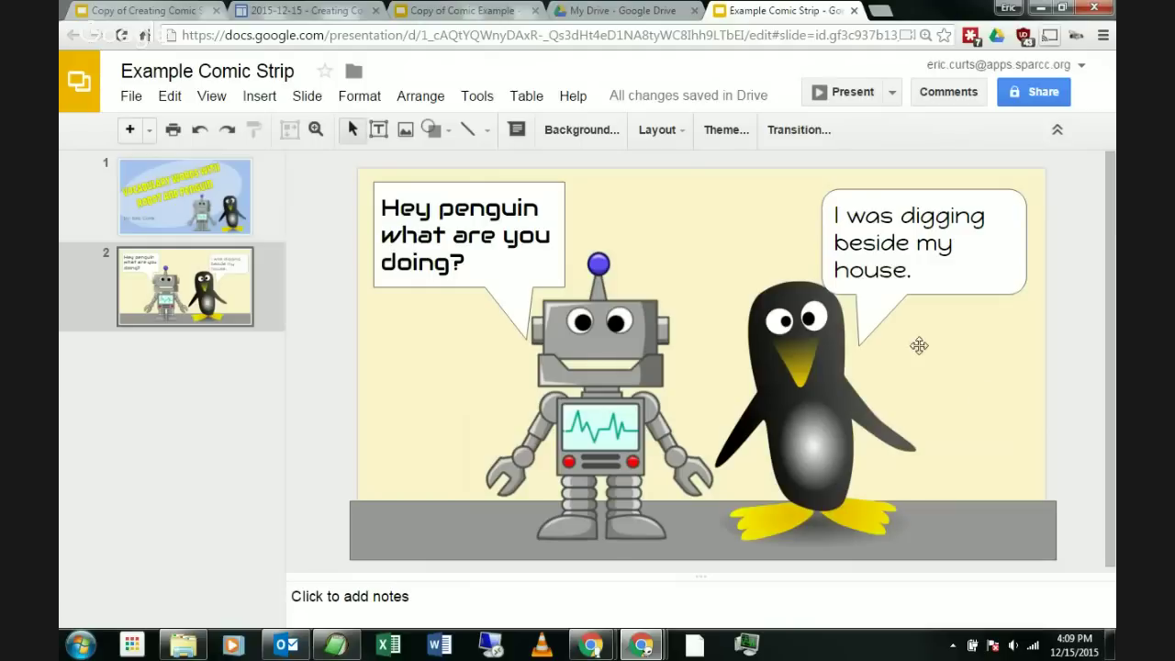
Step: Search the research images for "shovel clipart png" and place the long-handled shovel with the reddish blade over the penguin
left_click(478, 100)
left_click(509, 158)
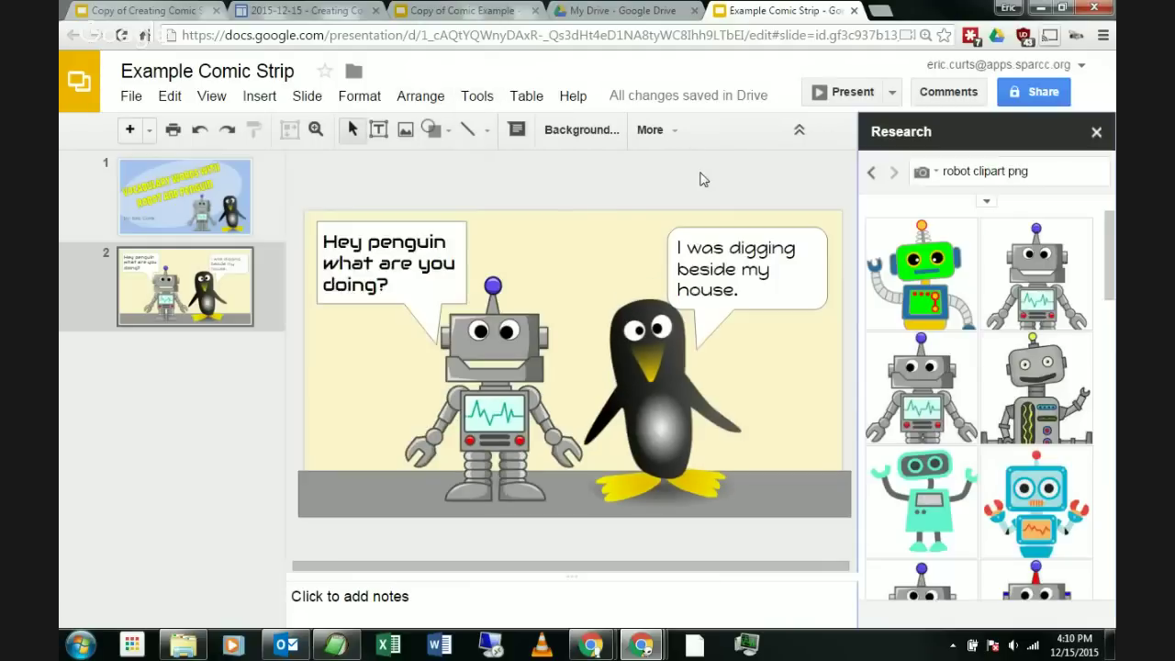
left_click(966, 175)
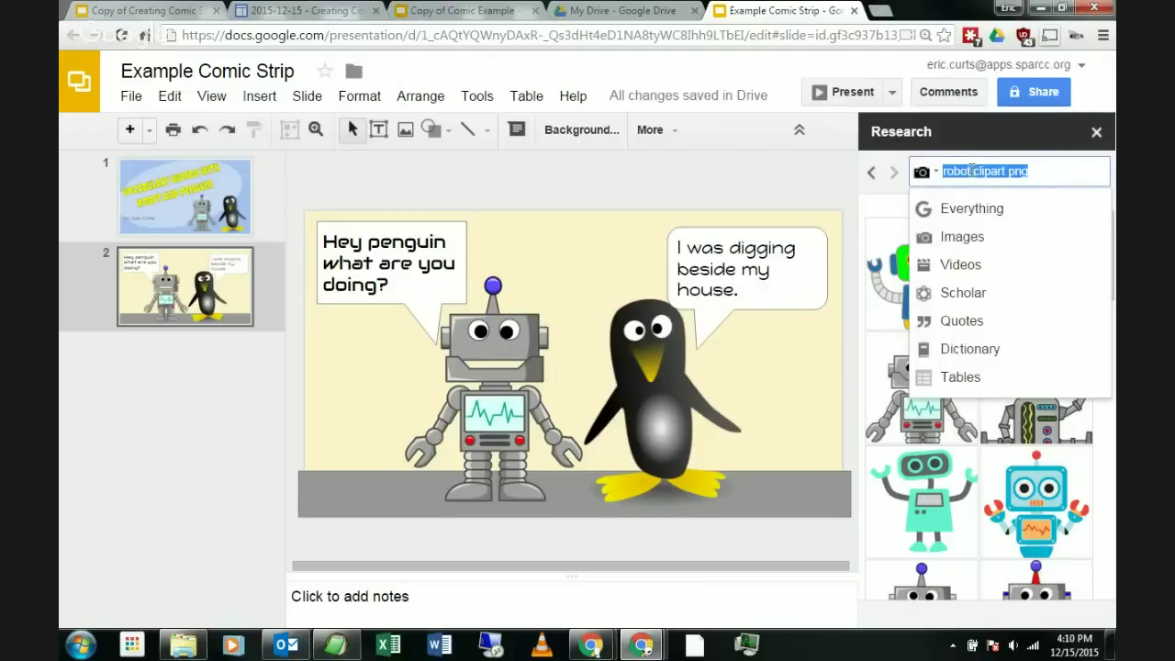
left_click(972, 171)
key("BackSpace")
key("BackSpace")
key("BackSpace")
key("BackSpace")
key("BackSpace")
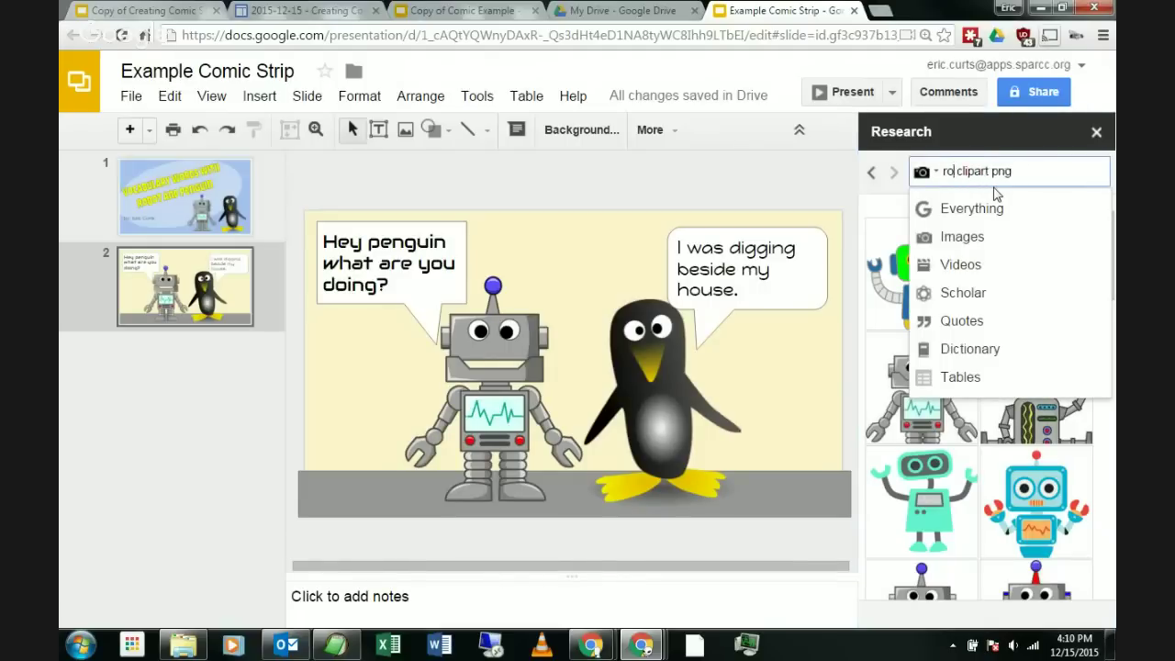
type("shovel")
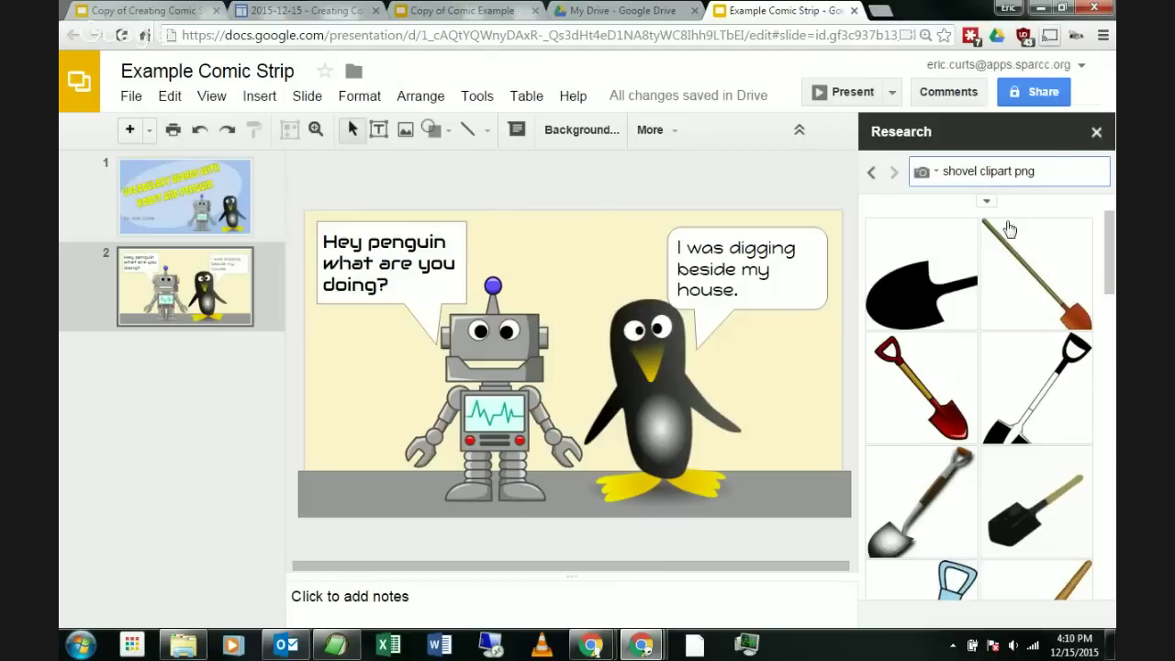
mouse_move(1020, 271)
left_click_drag(1020, 270, 643, 345)
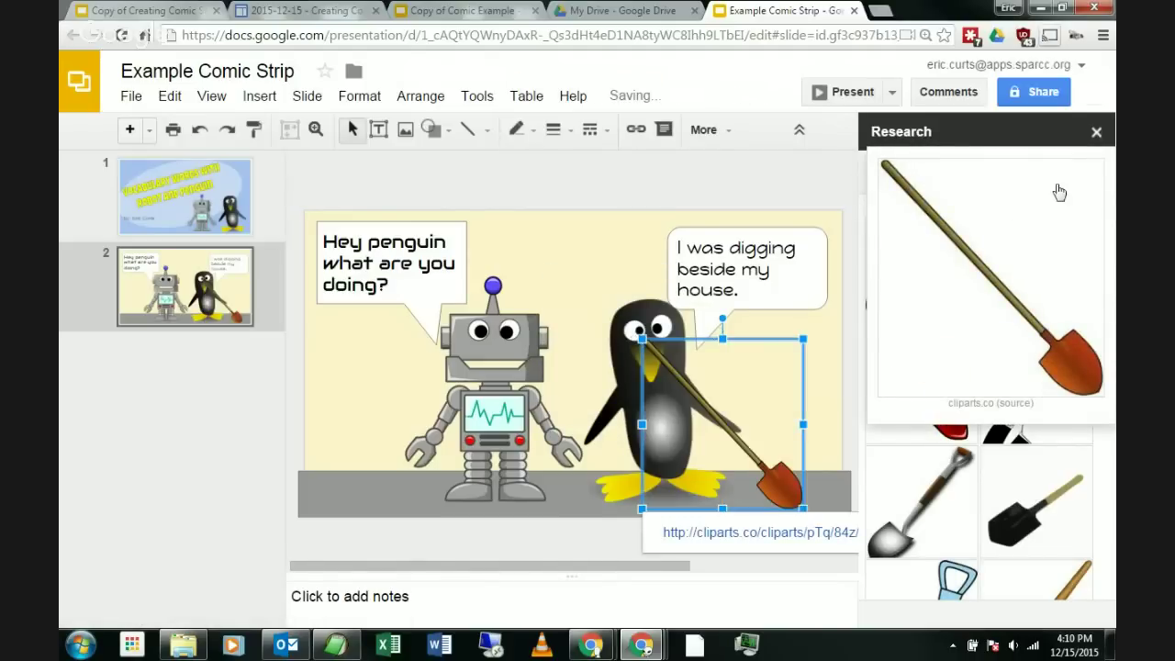
Step: Move the shovel image up across the penguin, remove its web link and rotate it upright with the blade down
left_click(1097, 131)
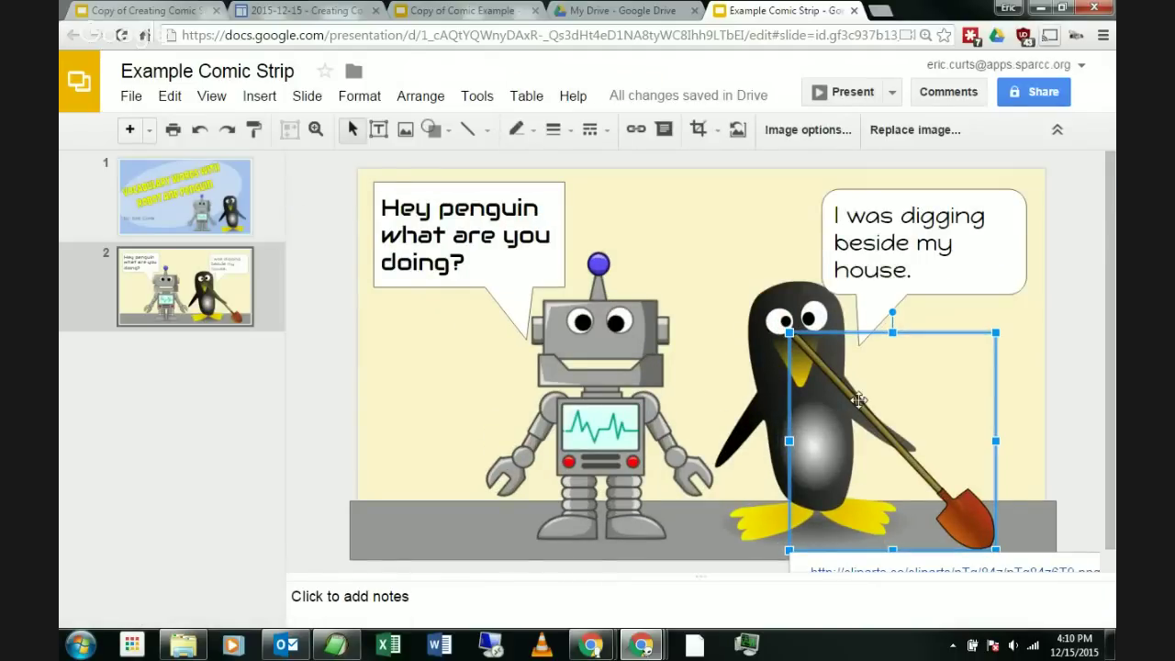
left_click_drag(858, 399, 748, 315)
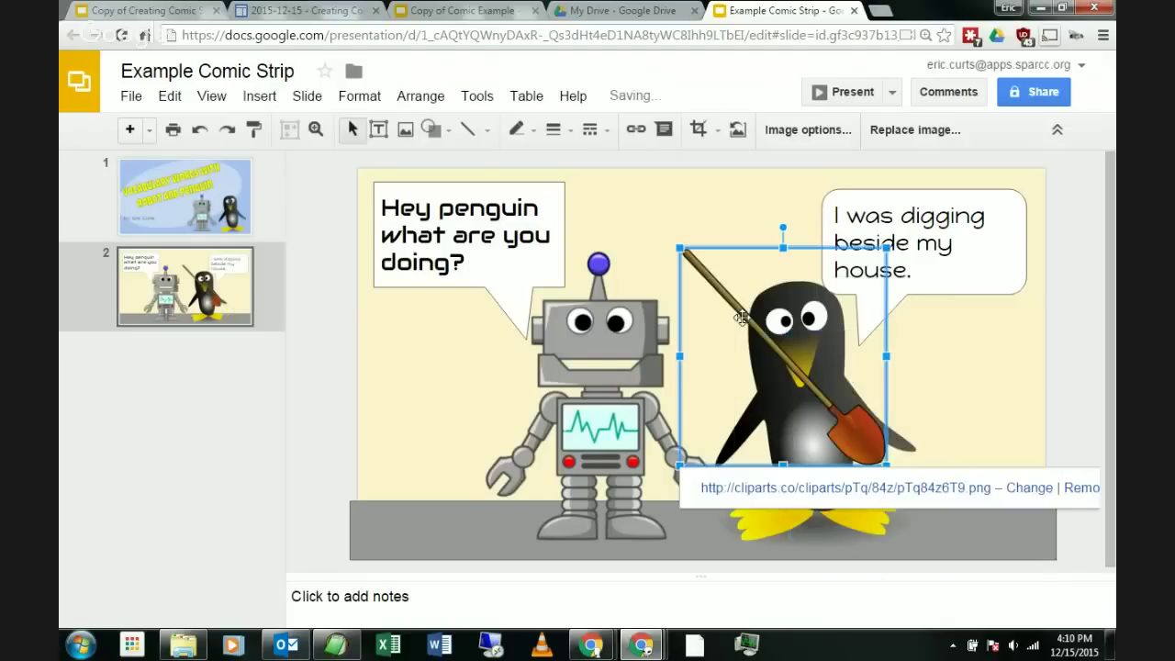
left_click(1083, 488)
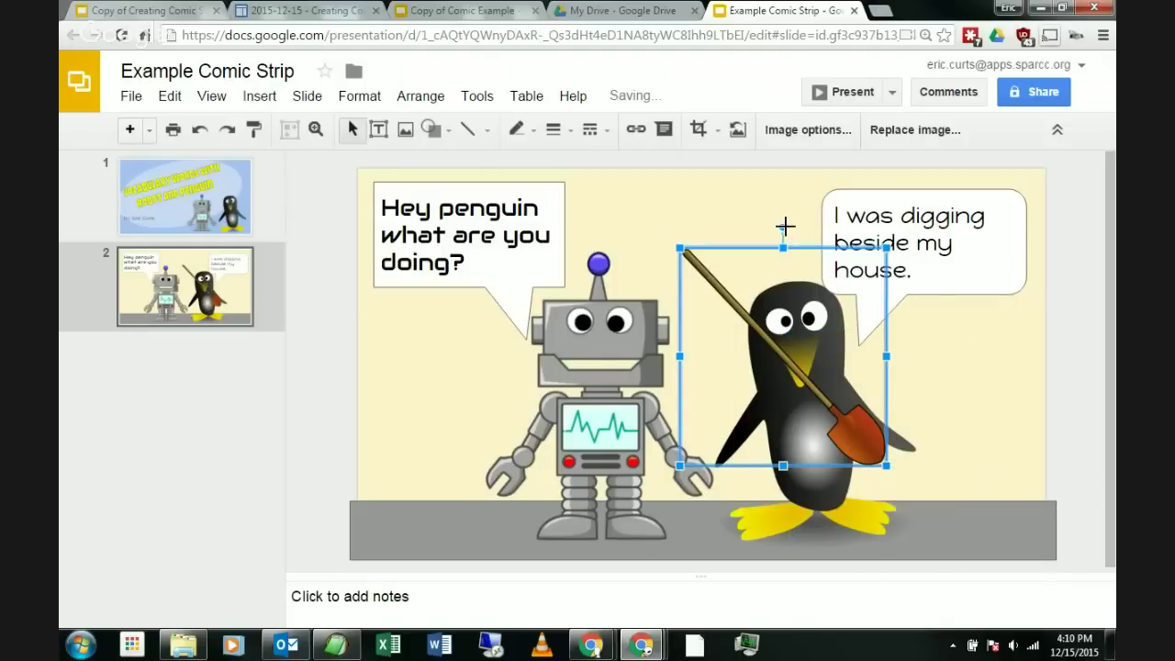
left_click_drag(786, 226, 875, 264)
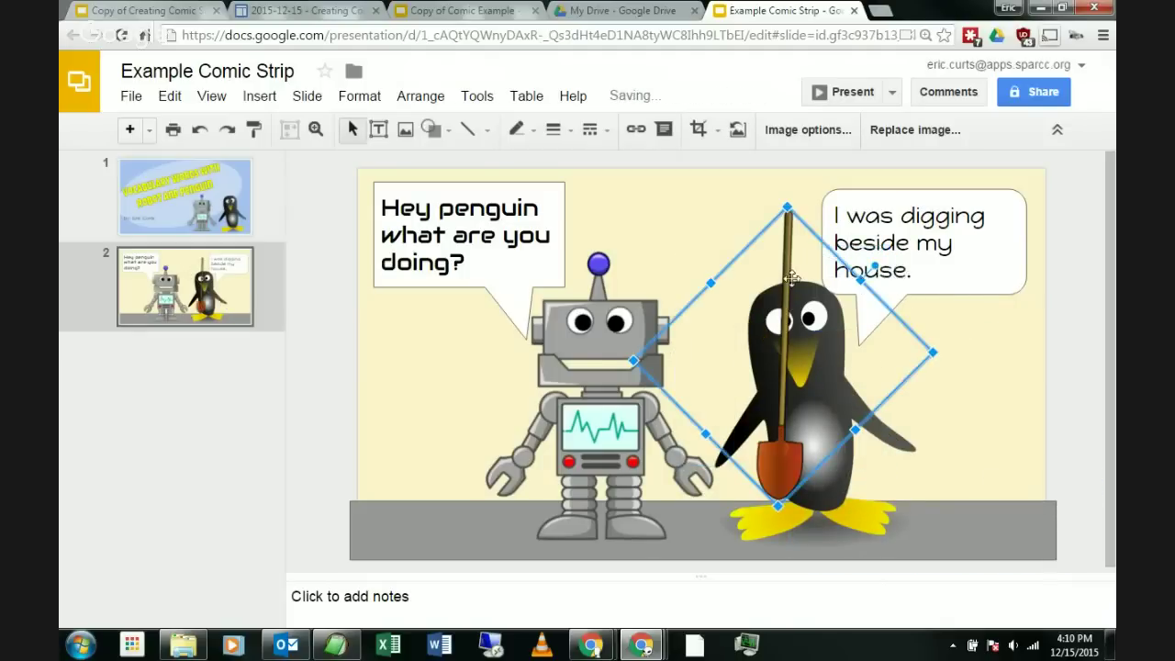
Step: Move the upright shovel beside the penguin's outer wing and shrink it slightly so the blade rests on the grey floor
left_click_drag(792, 277, 922, 328)
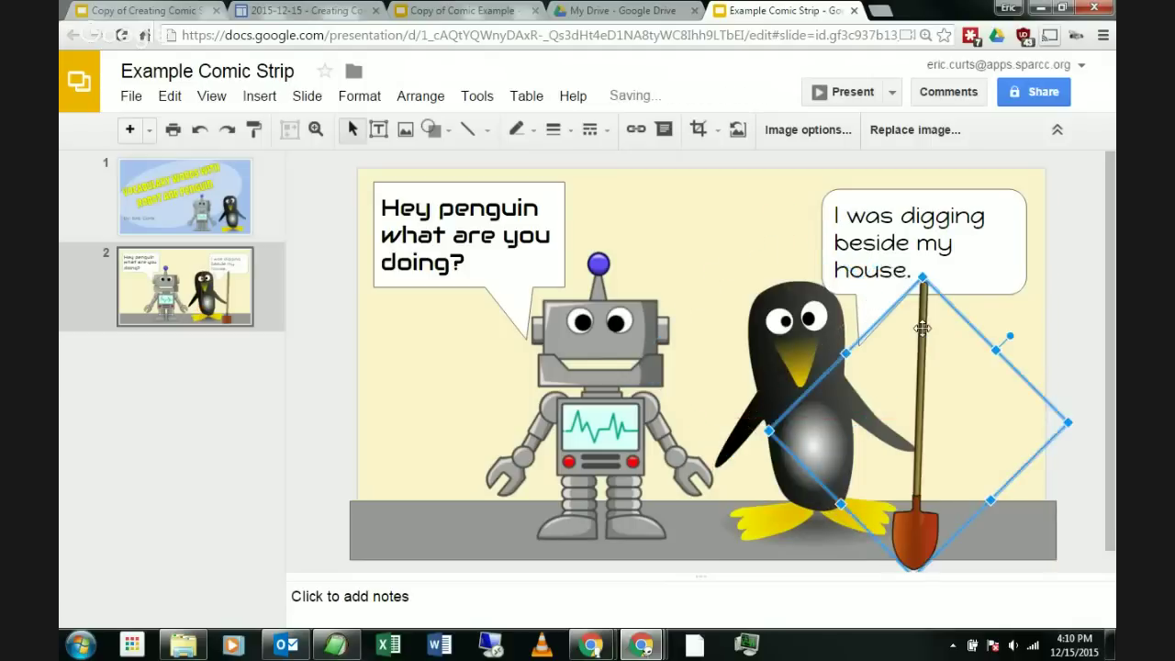
left_click_drag(922, 279, 916, 338)
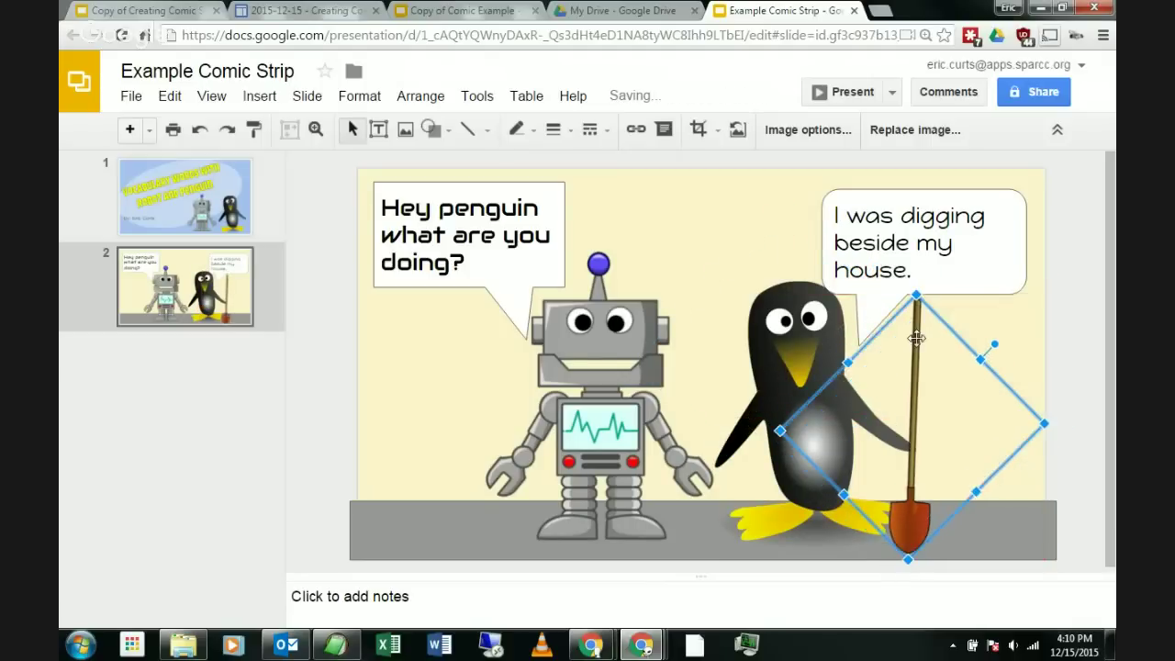
left_click(1072, 469)
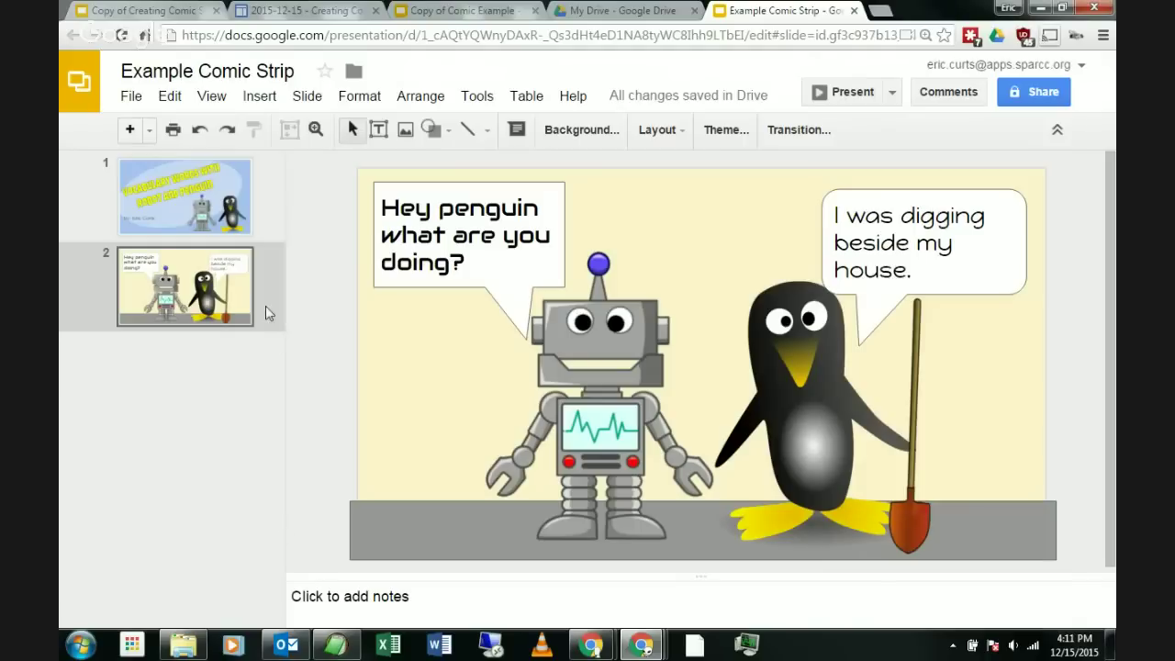
Step: Duplicate slide 2 and open the copy for editing
right_click(180, 293)
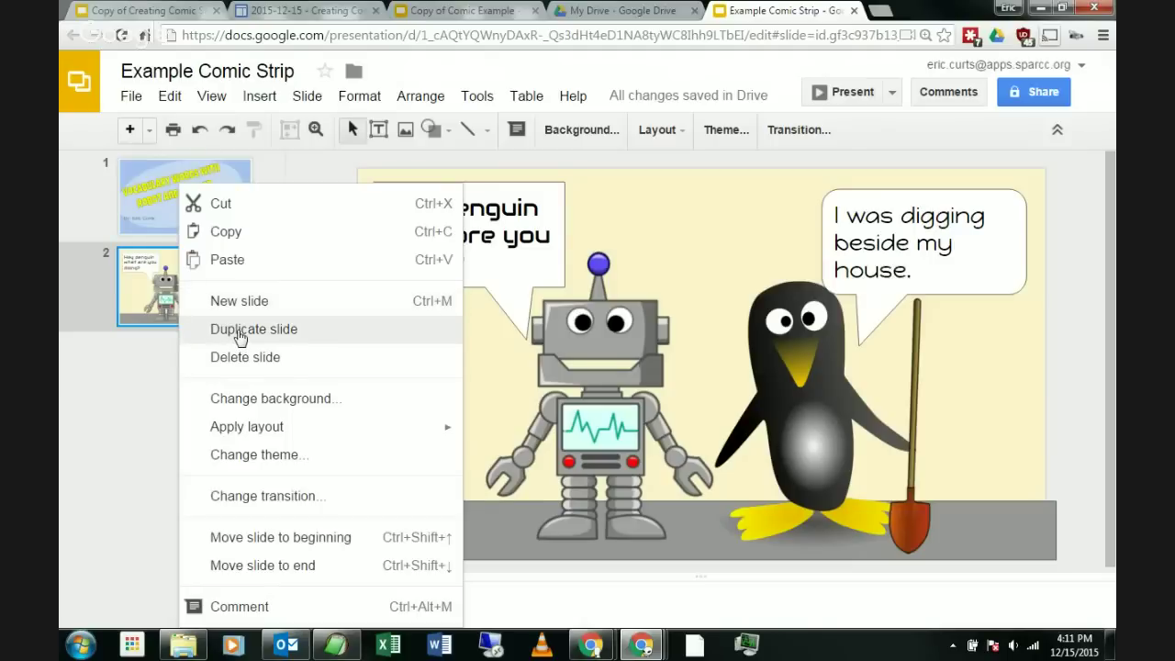
left_click(150, 368)
left_click(175, 300)
right_click(176, 300)
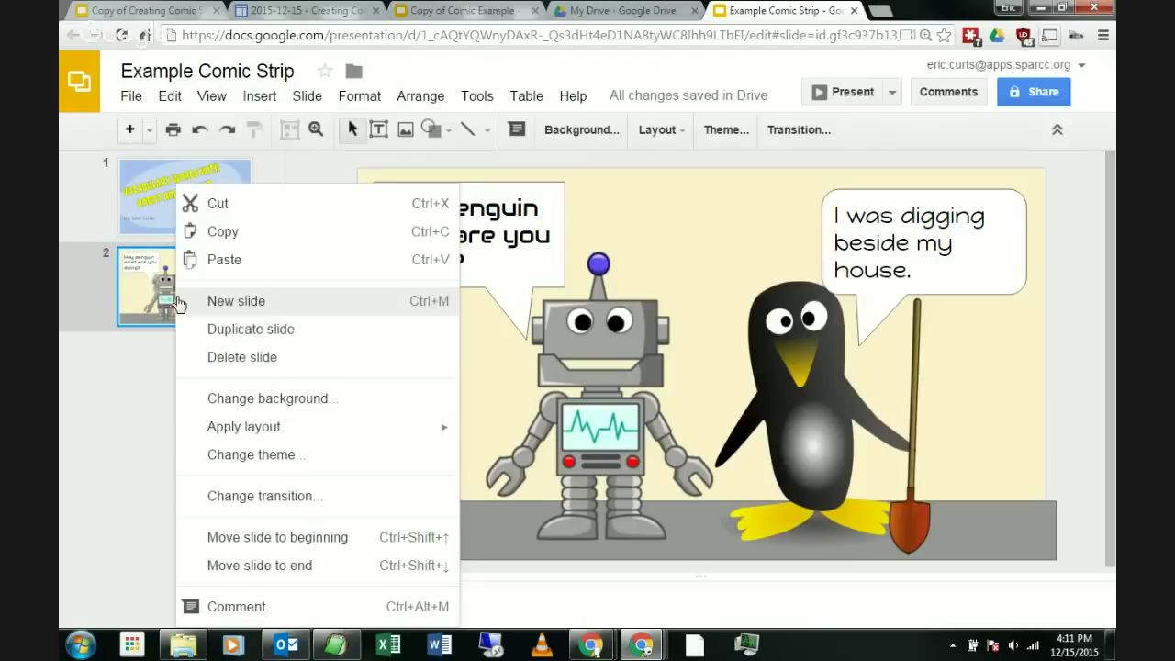
left_click(235, 333)
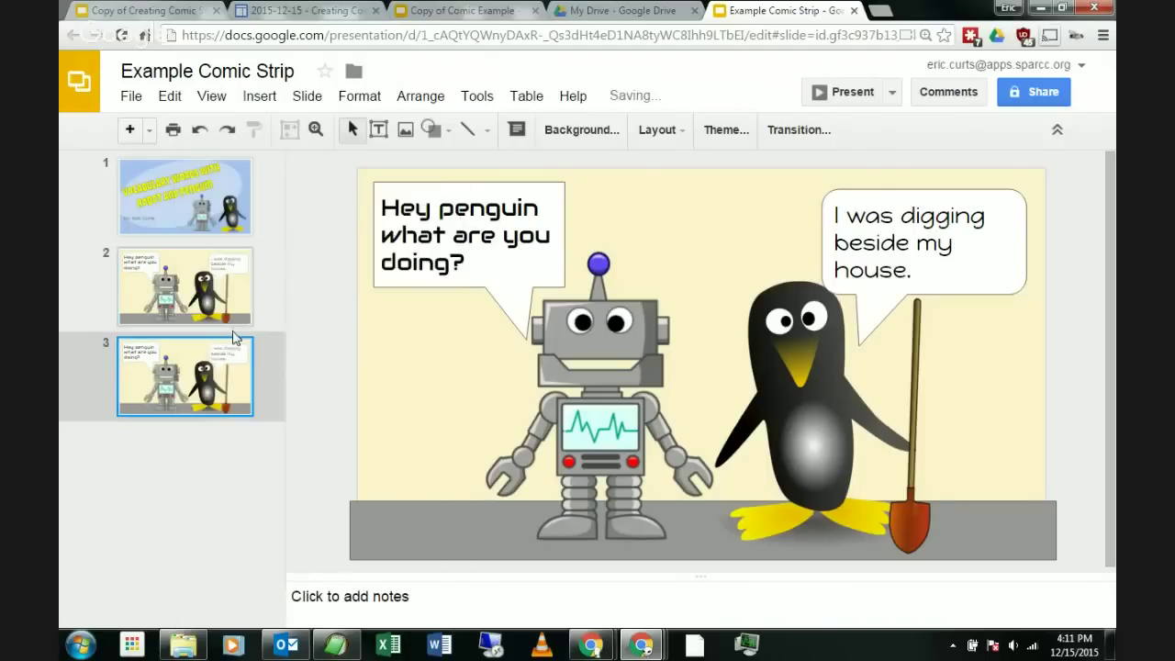
left_click(215, 306)
left_click(213, 376)
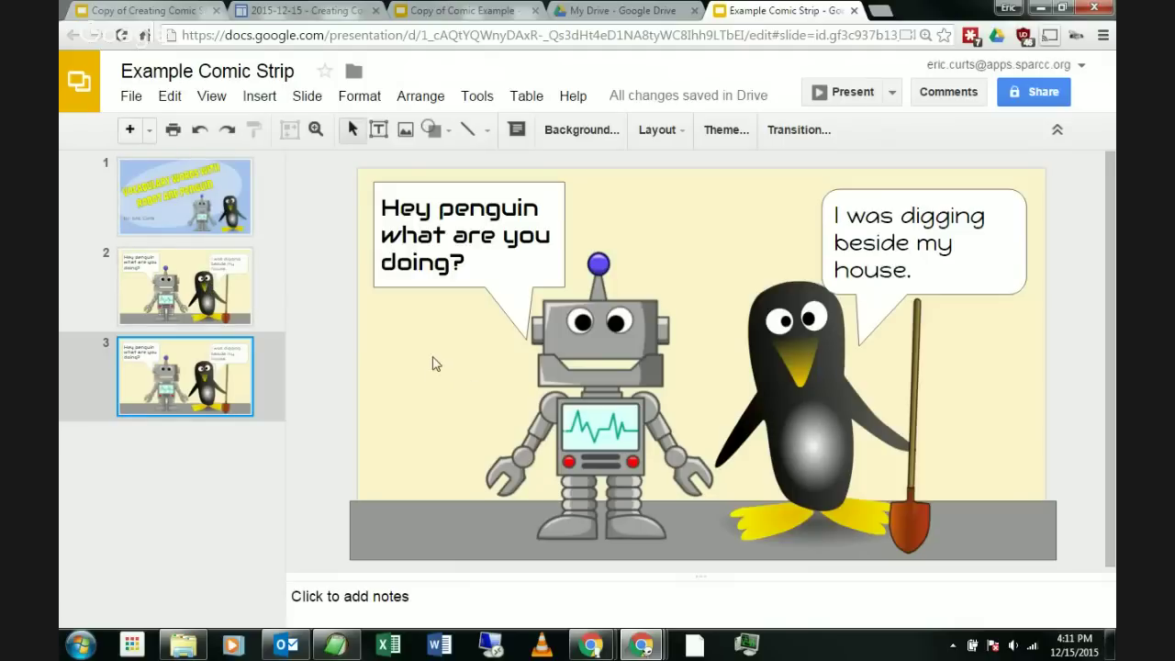
Step: Change the background color of slide 3 to light green
left_click(710, 243)
left_click(722, 221)
right_click(722, 213)
left_click(799, 323)
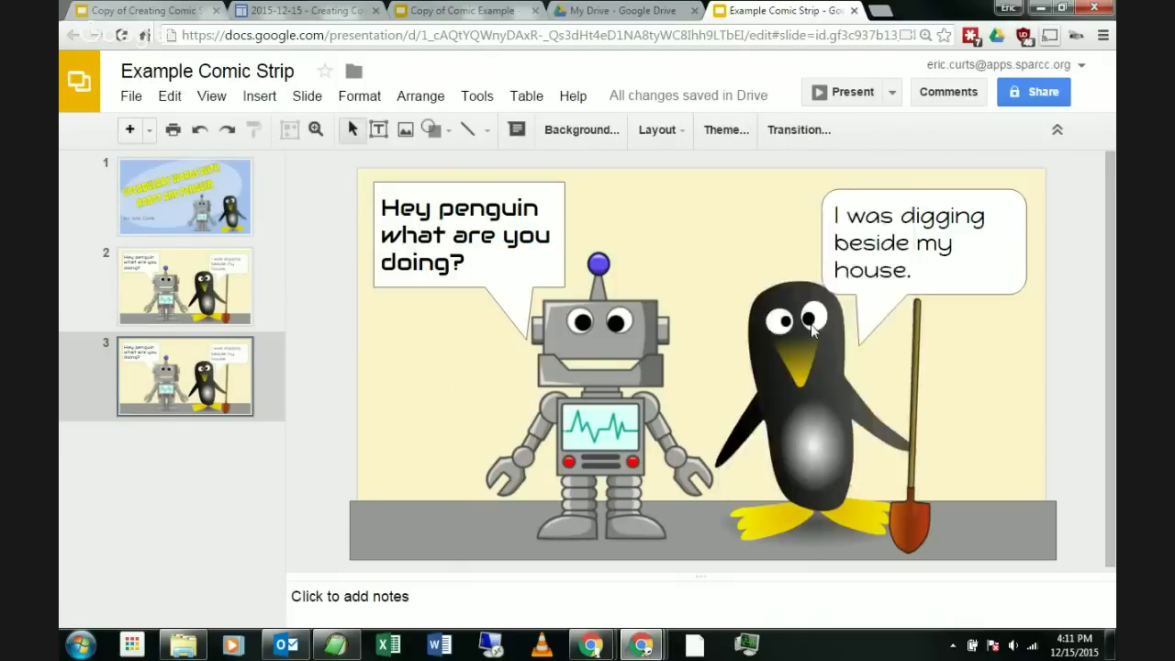
left_click(642, 300)
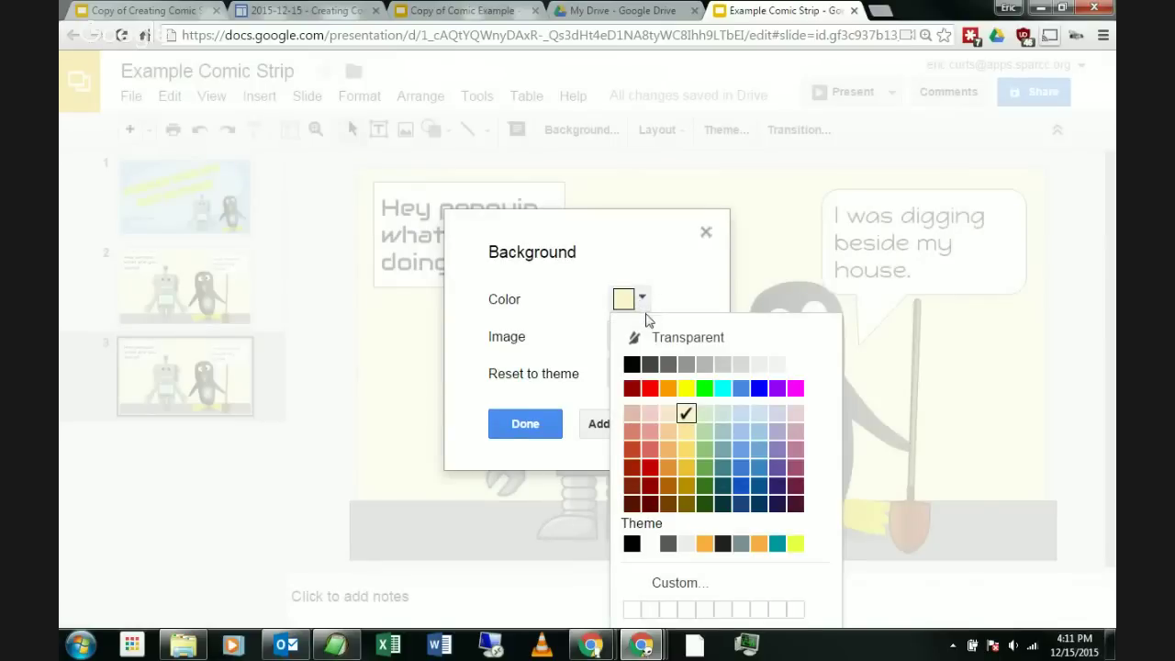
left_click(705, 414)
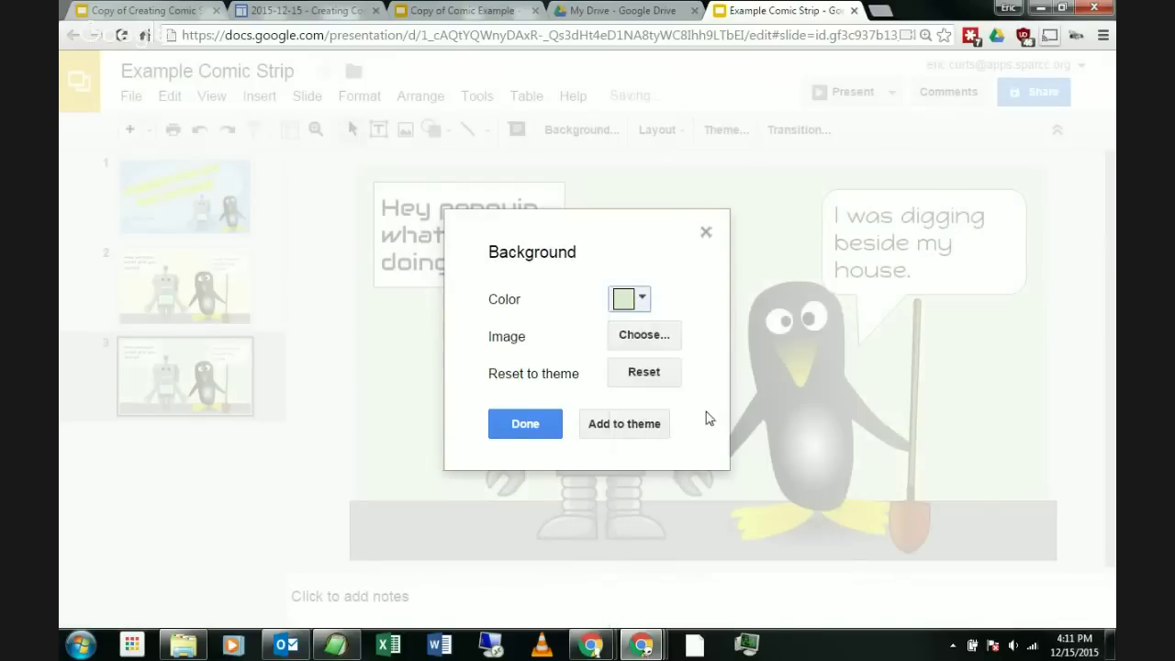
left_click(549, 428)
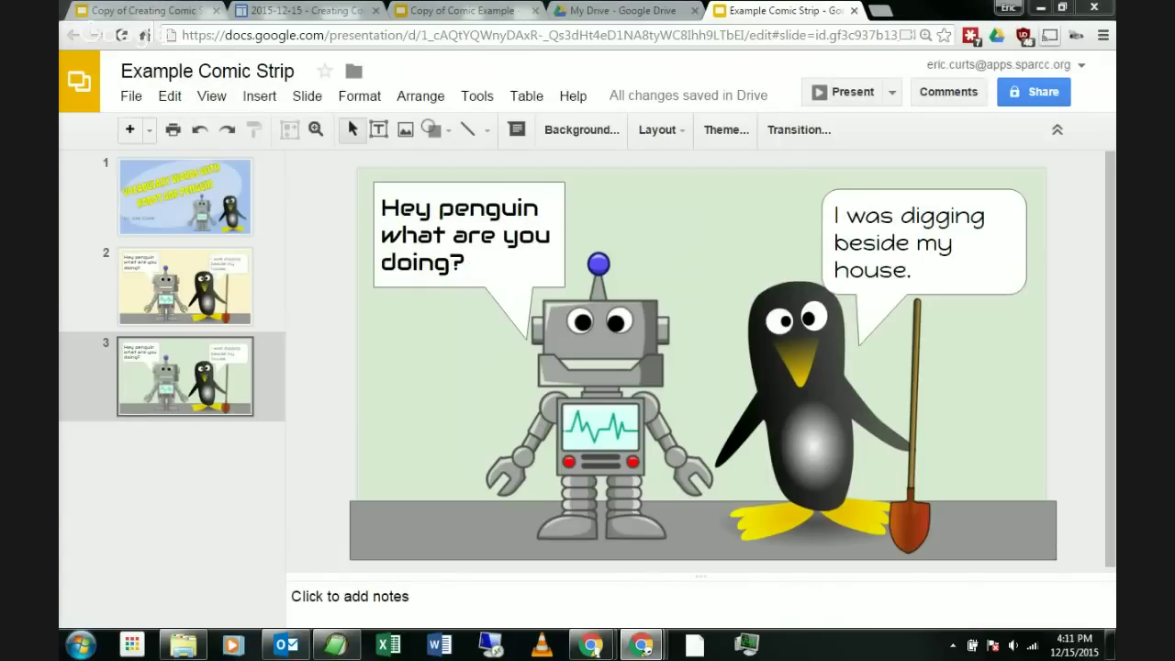
Step: Replace the text in the robot's speech callout on slide 3 with "So what did you find?"
left_click(469, 266)
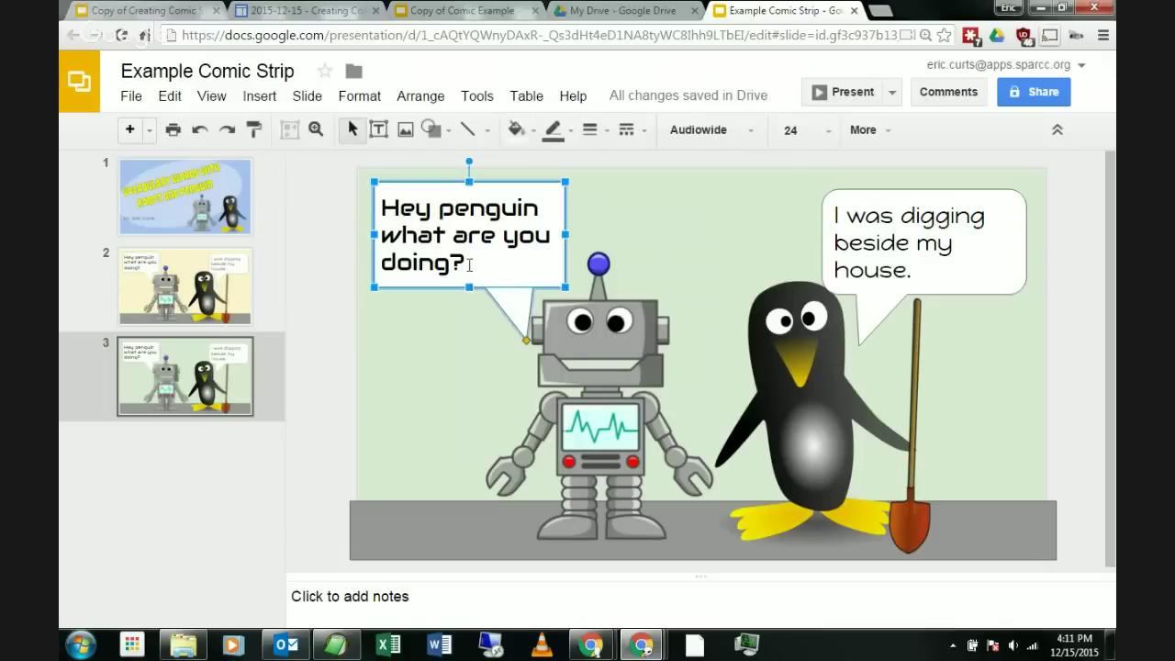
left_click_drag(466, 263, 382, 213)
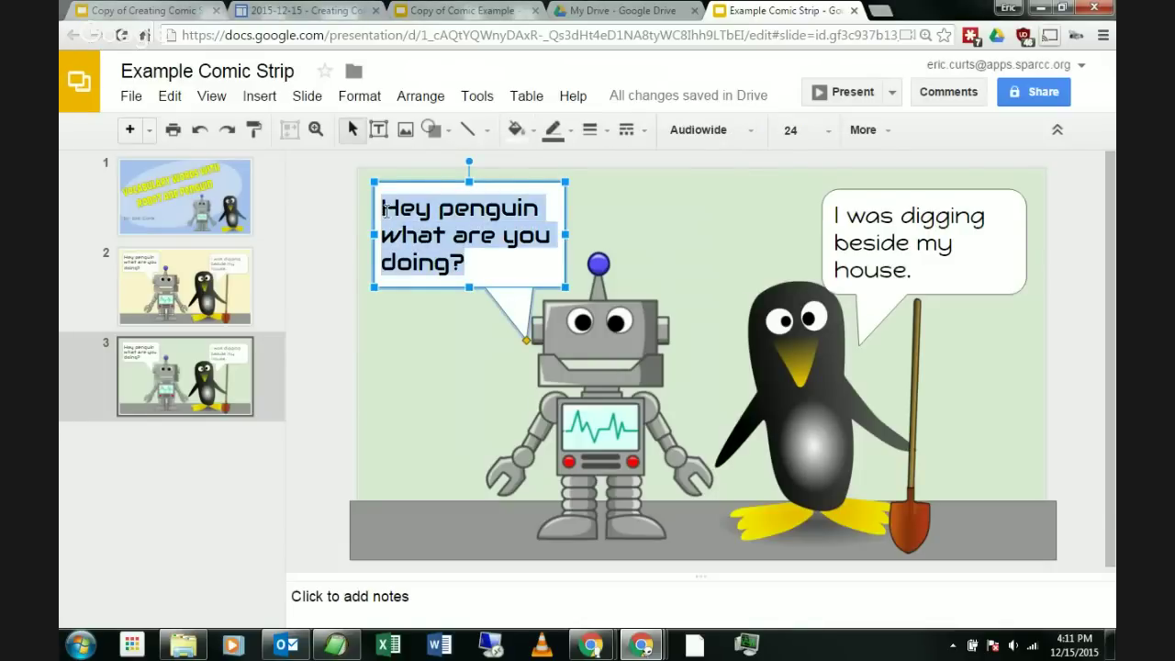
type("So what did you find?")
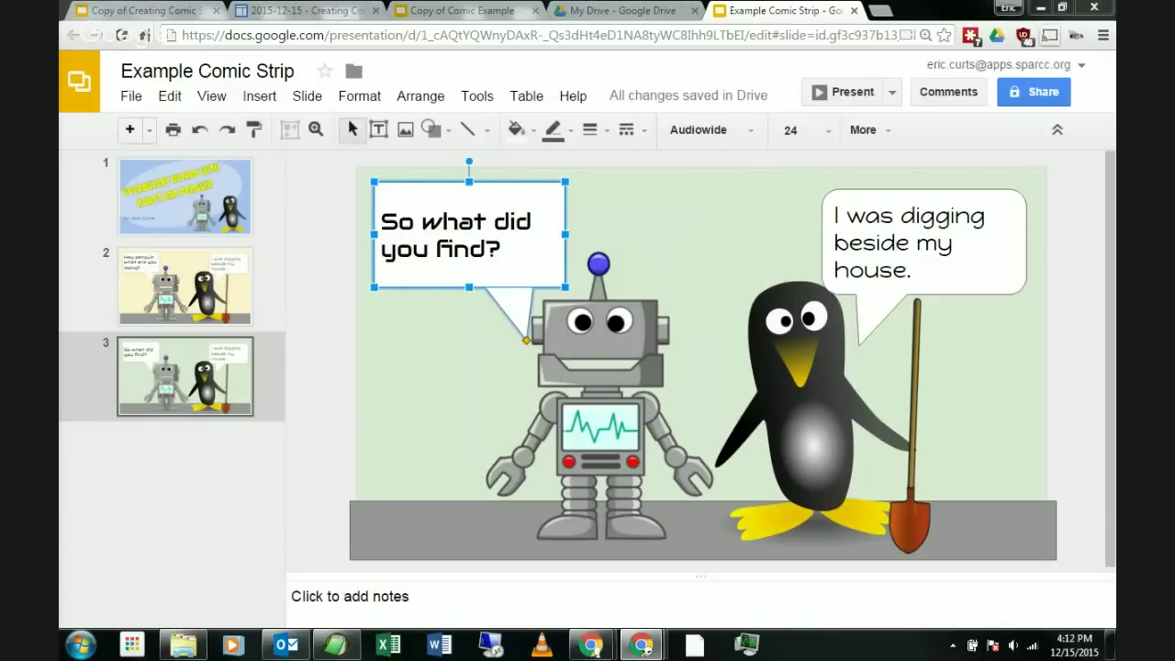
Step: Replace the text in the penguin's speech callout on slide 3 with "I found the foundation!"
left_click(897, 245)
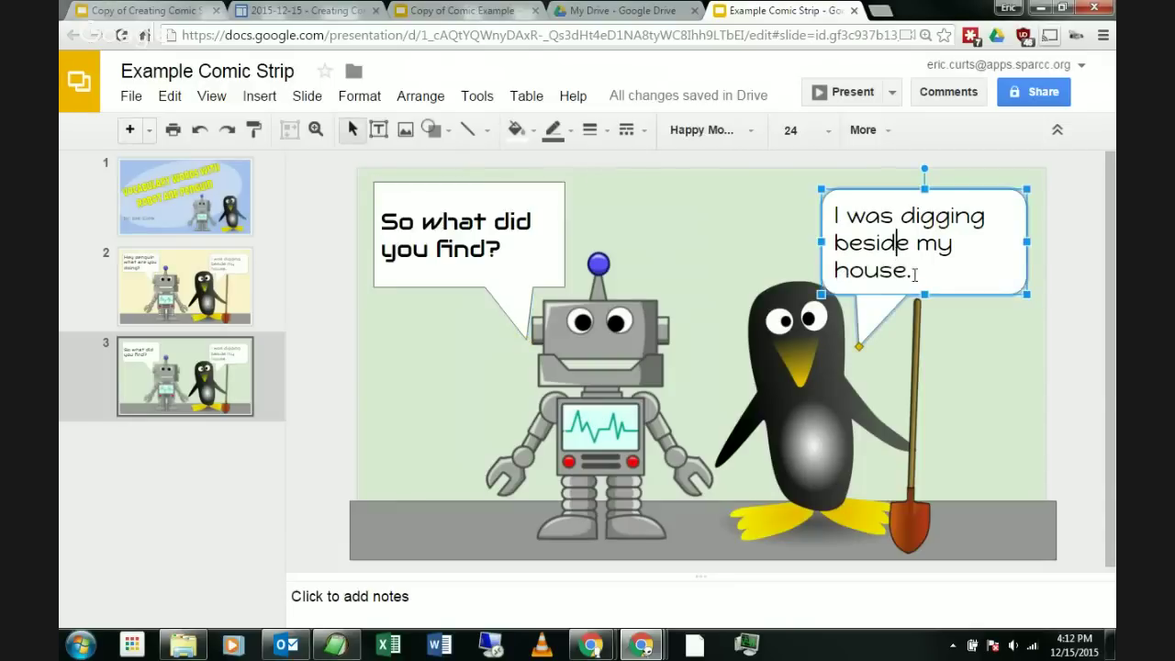
left_click_drag(914, 275, 840, 219)
type("found the foundation!")
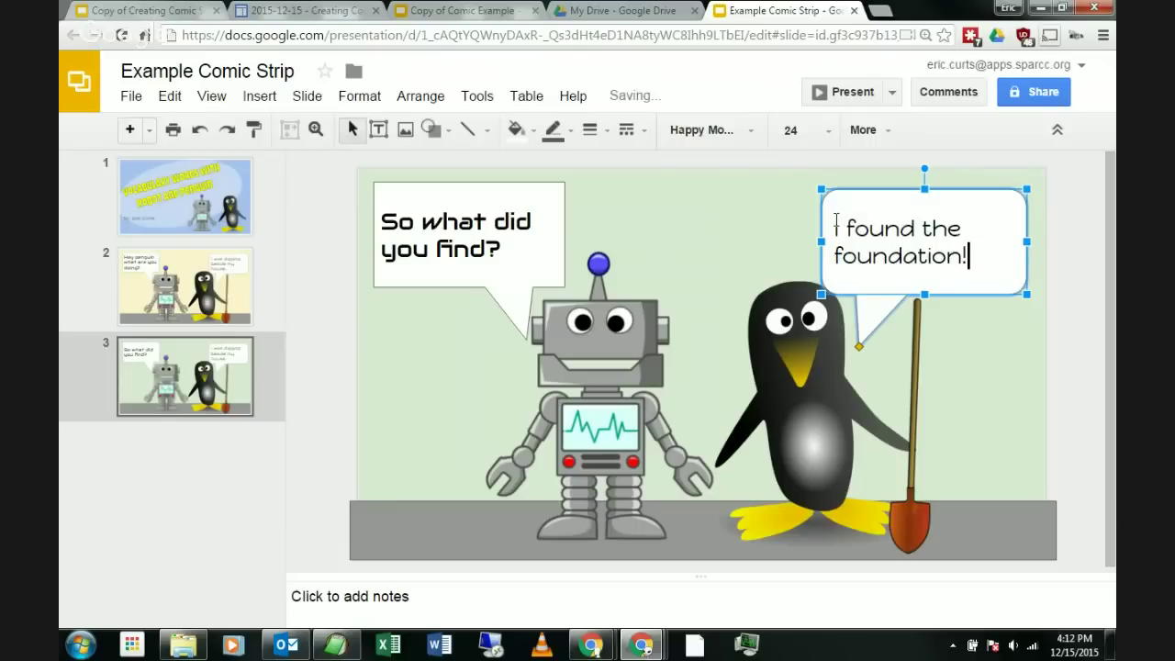
left_click(717, 244)
left_click(765, 217)
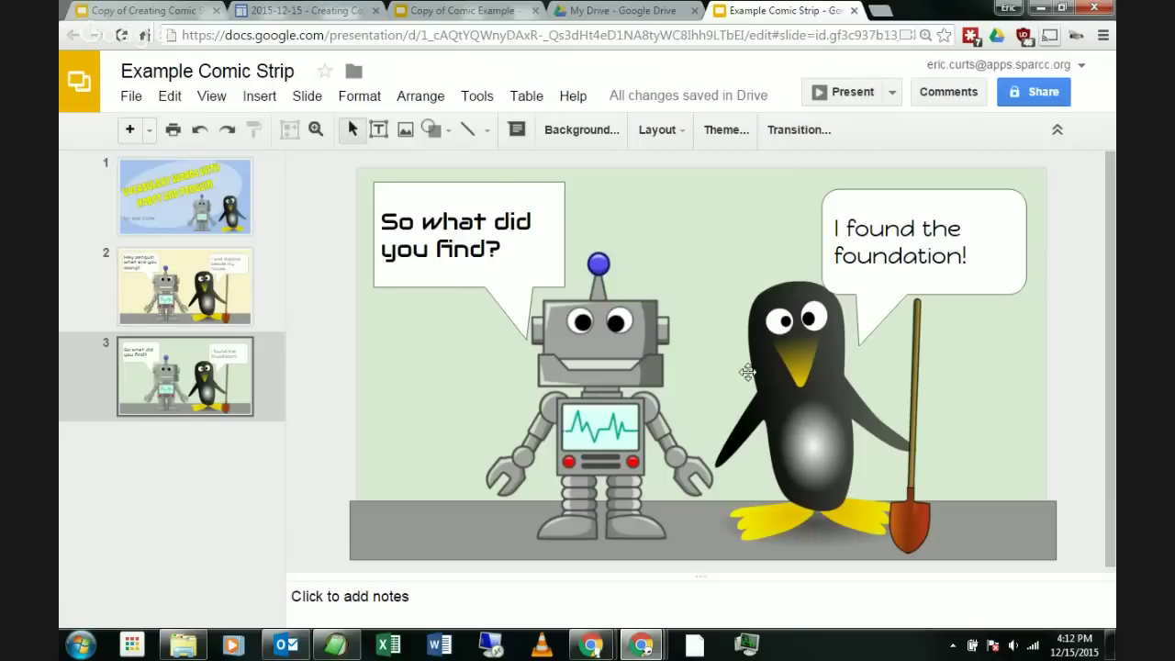
Step: Review slides 2 to 4 of the published comic example to examine how the shots and backgrounds vary
left_click(461, 12)
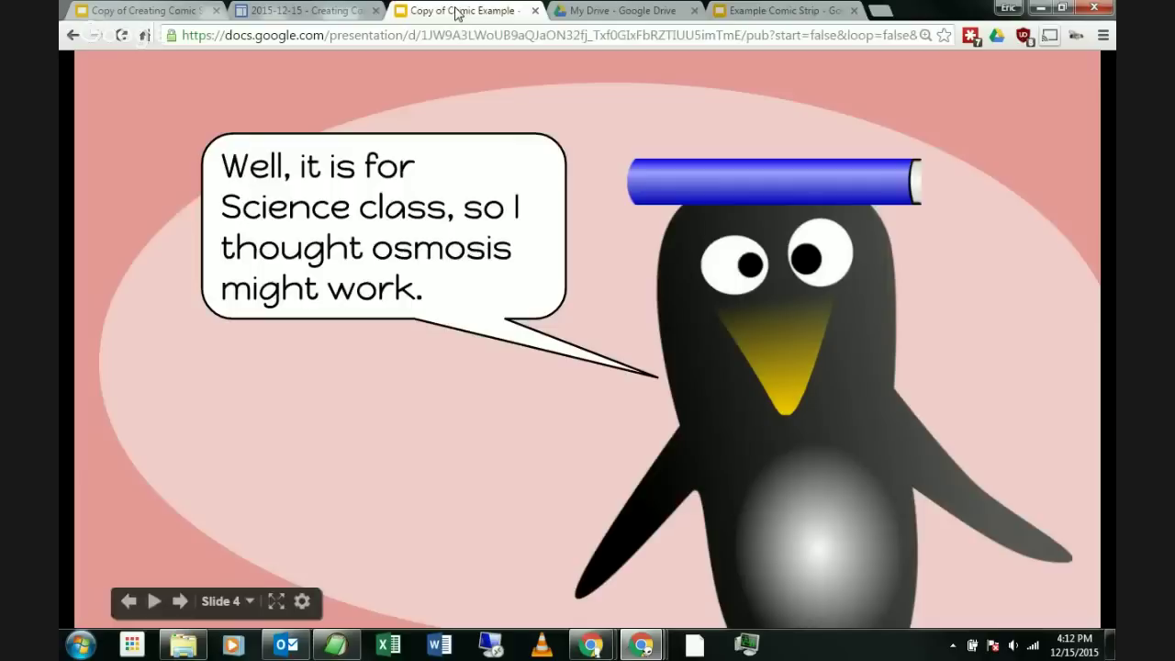
left_click(128, 602)
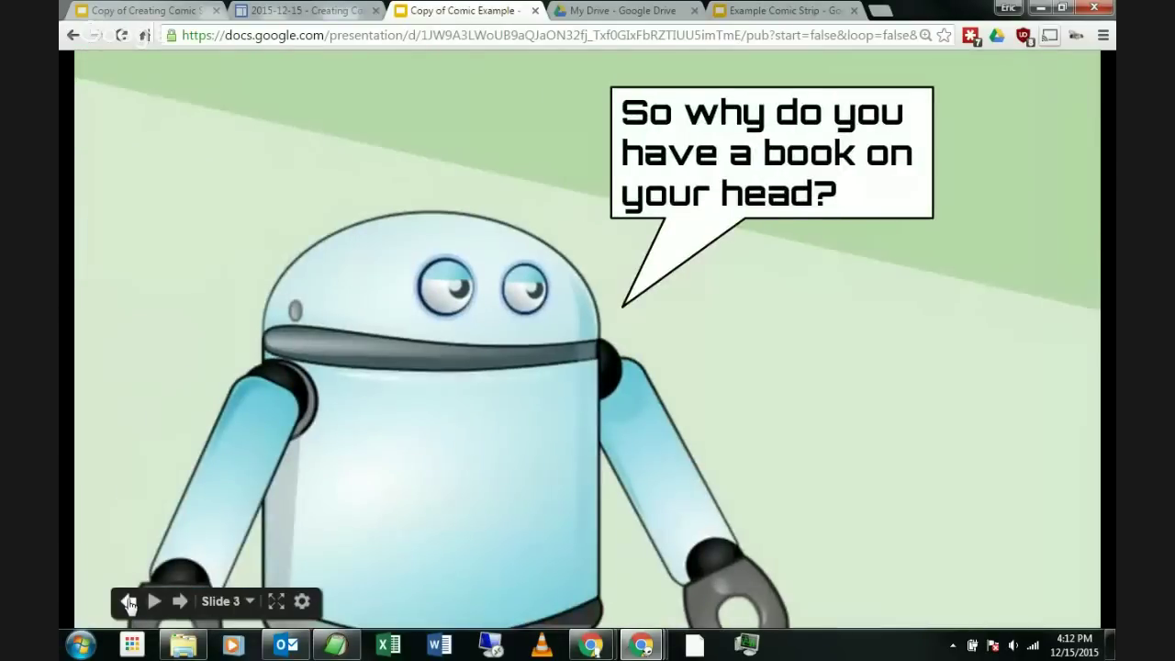
left_click(129, 601)
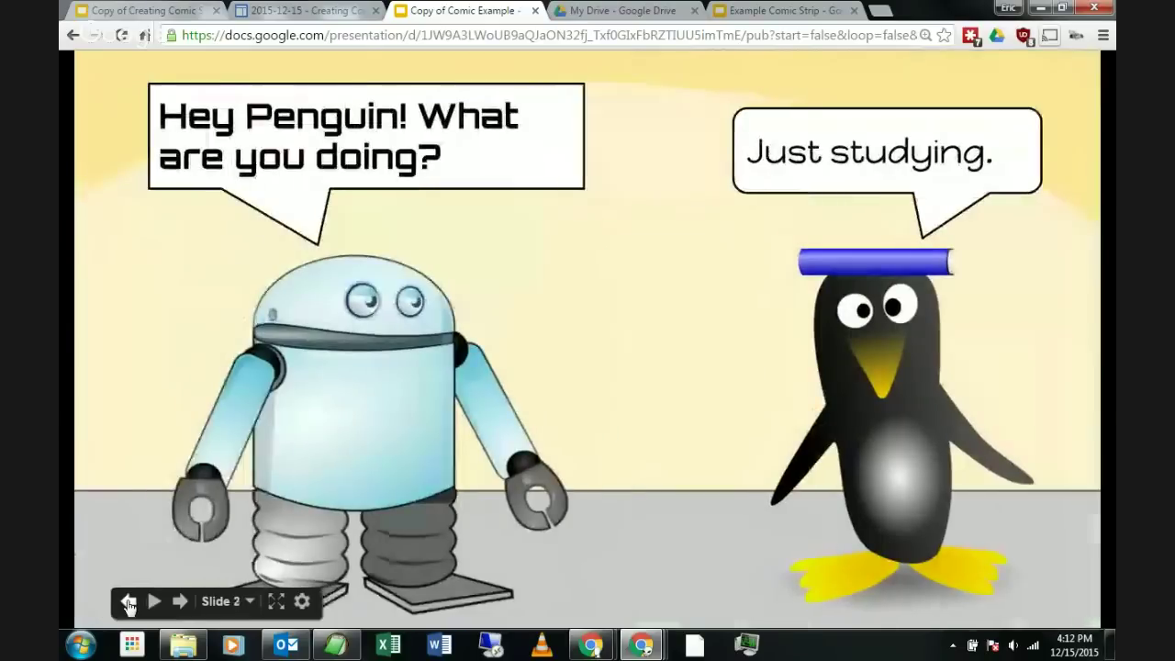
left_click(181, 601)
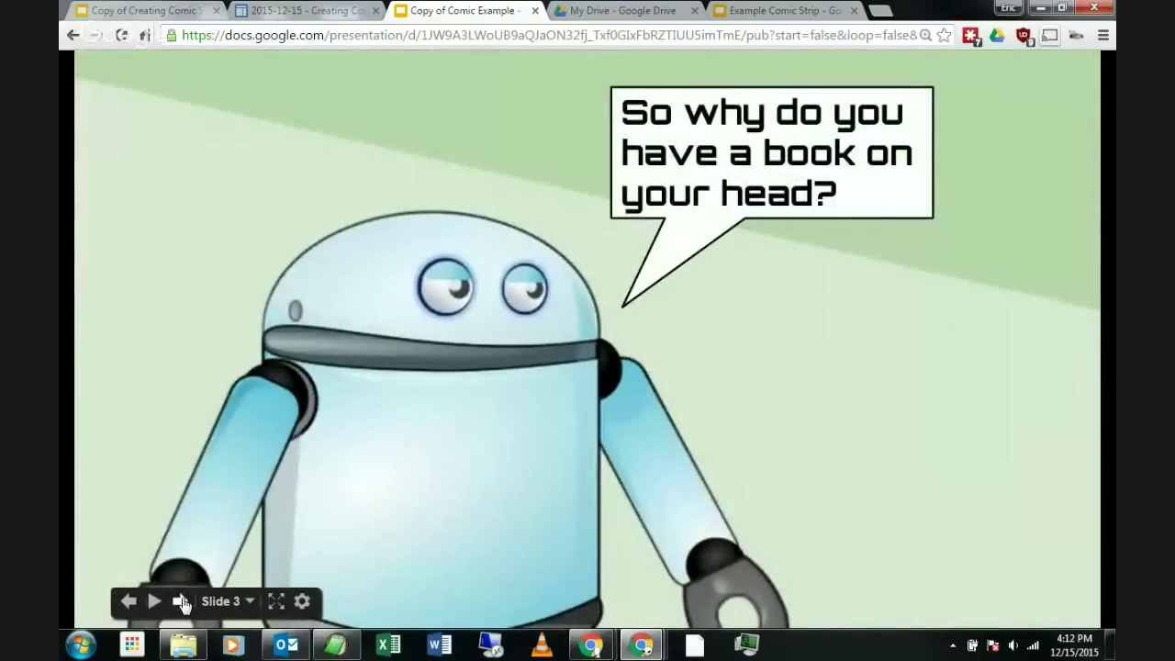
left_click(181, 602)
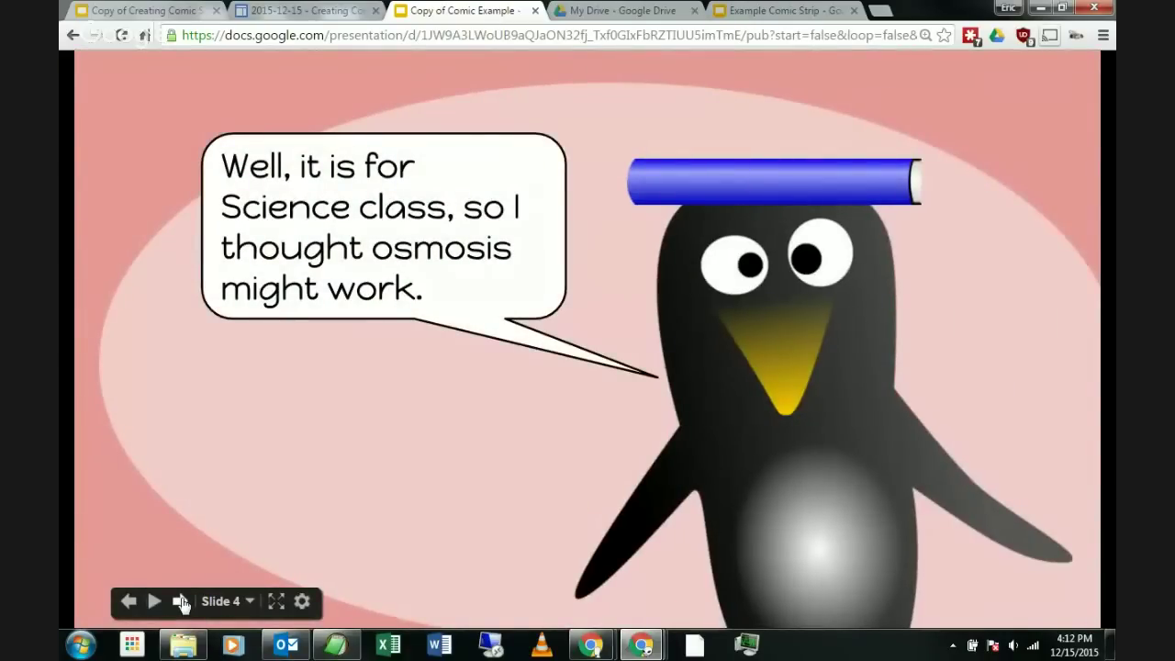
Step: Return to the Example Comic Strip presentation and compare slides 2 and 3
left_click(765, 15)
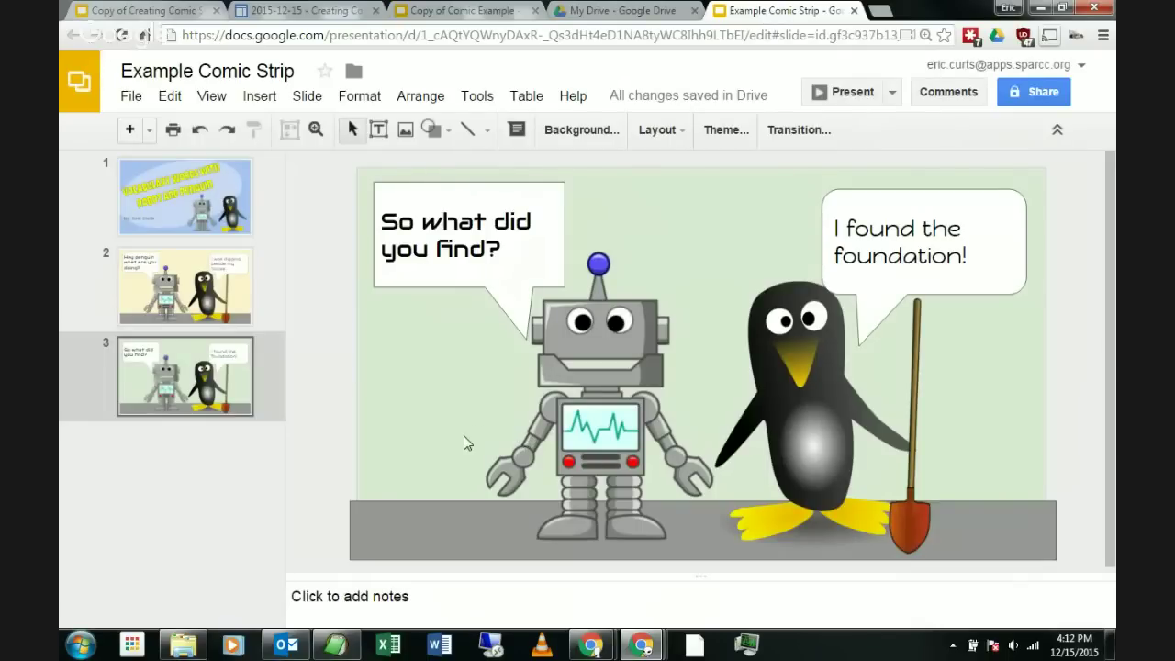
left_click(236, 301)
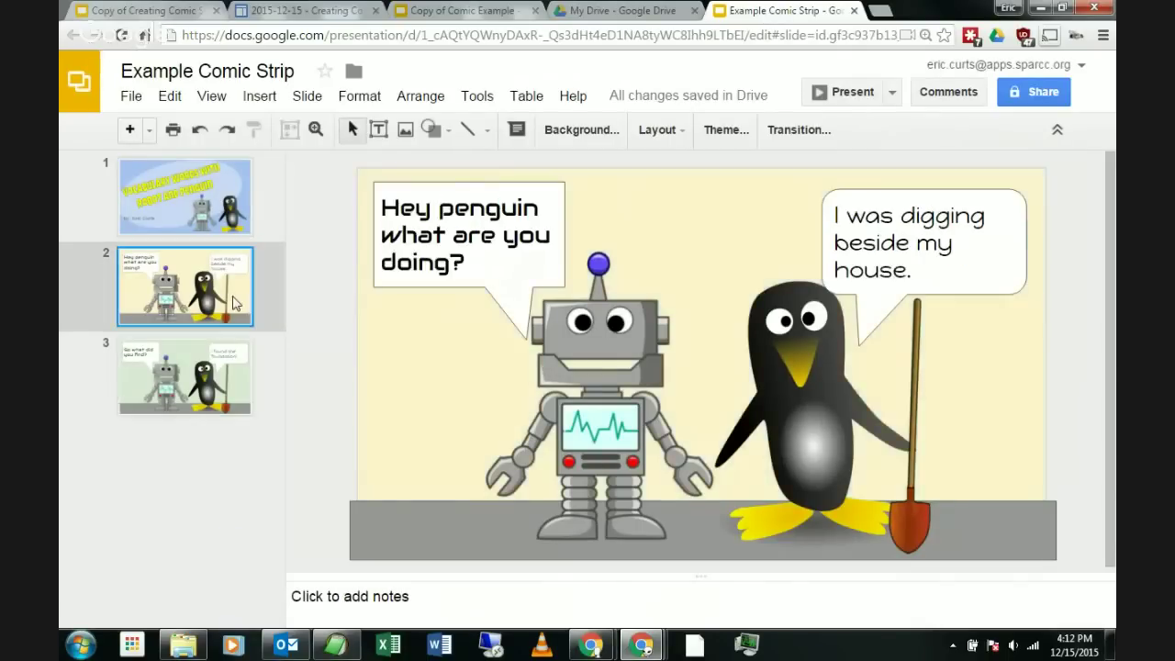
left_click(221, 376)
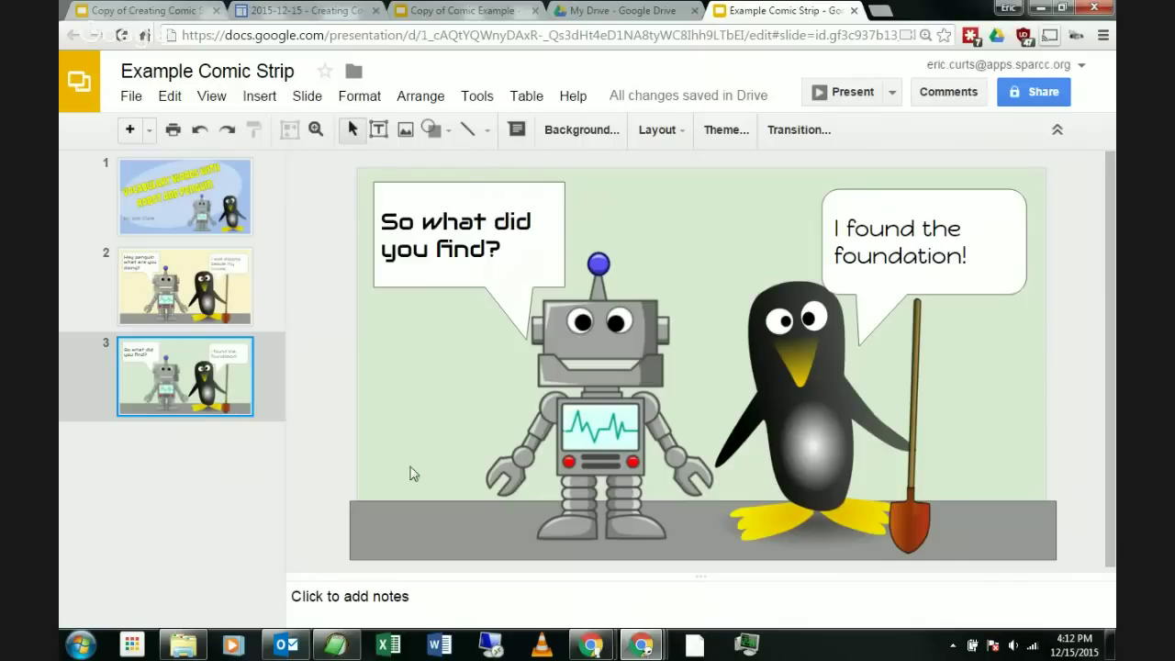
left_click(323, 475)
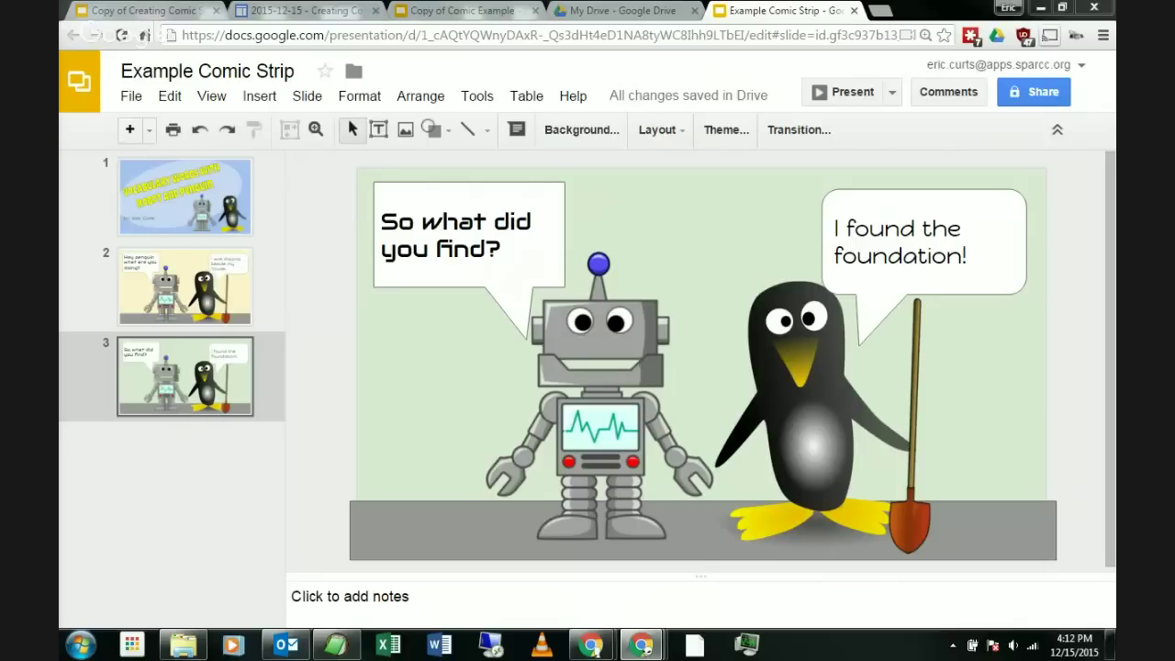
Step: Add a blank slide after slide 3
left_click(230, 448)
left_click(148, 130)
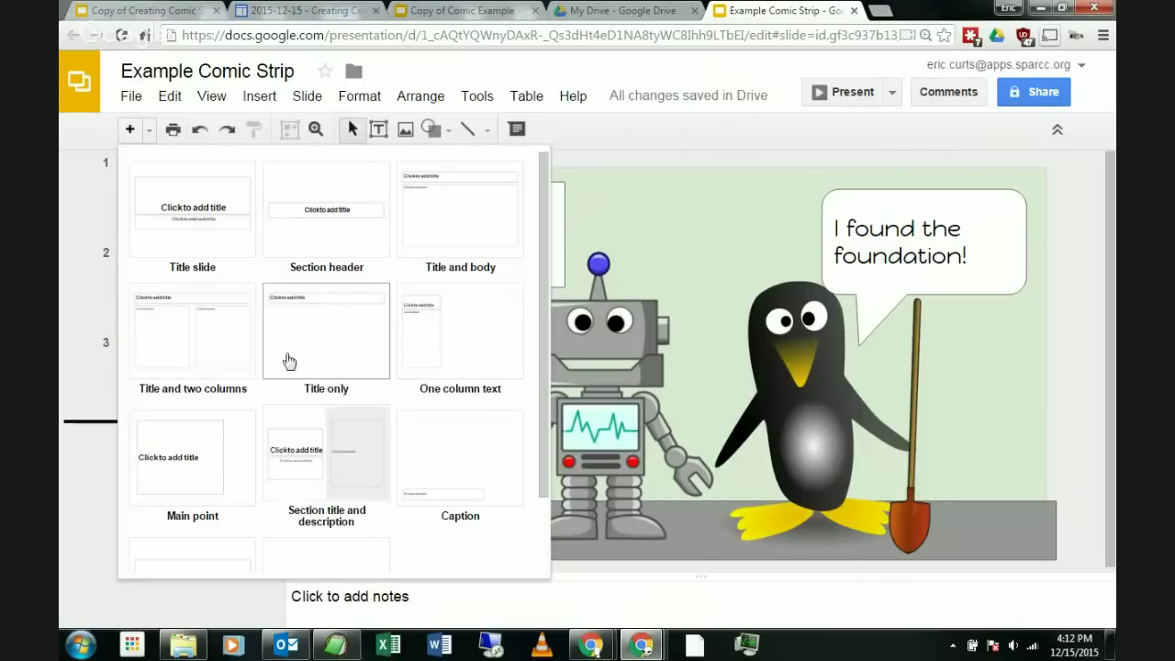
scroll(340, 487, "down", 1)
left_click(346, 510)
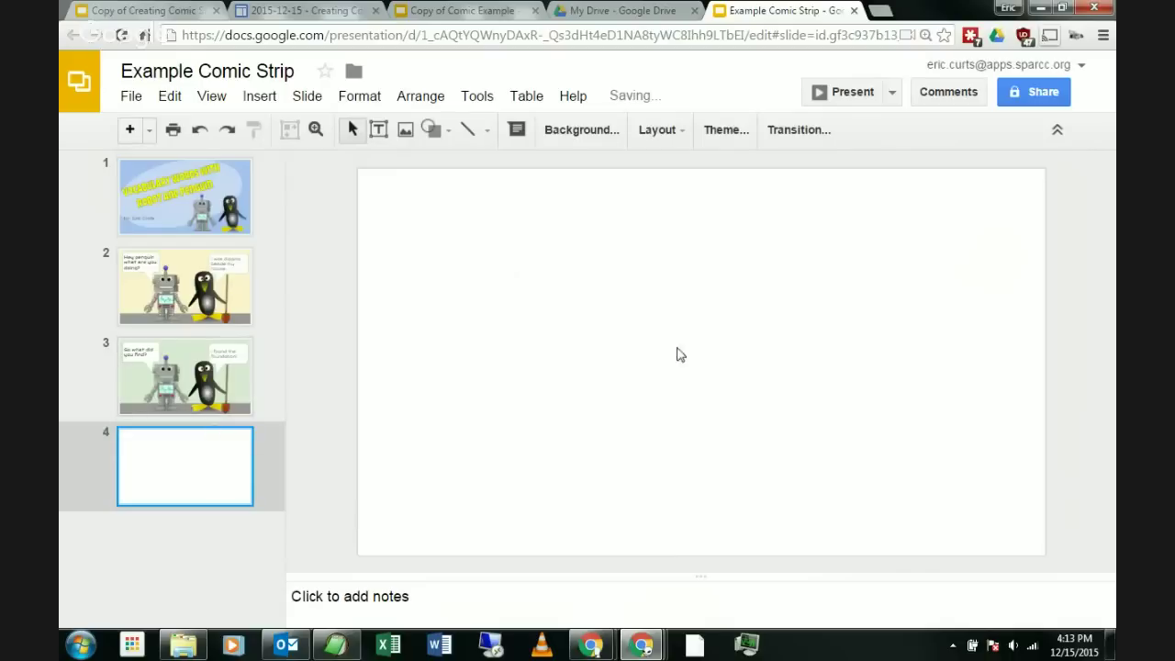
Step: Search the Research tool's images for "notebook paper"
left_click(479, 97)
left_click(528, 160)
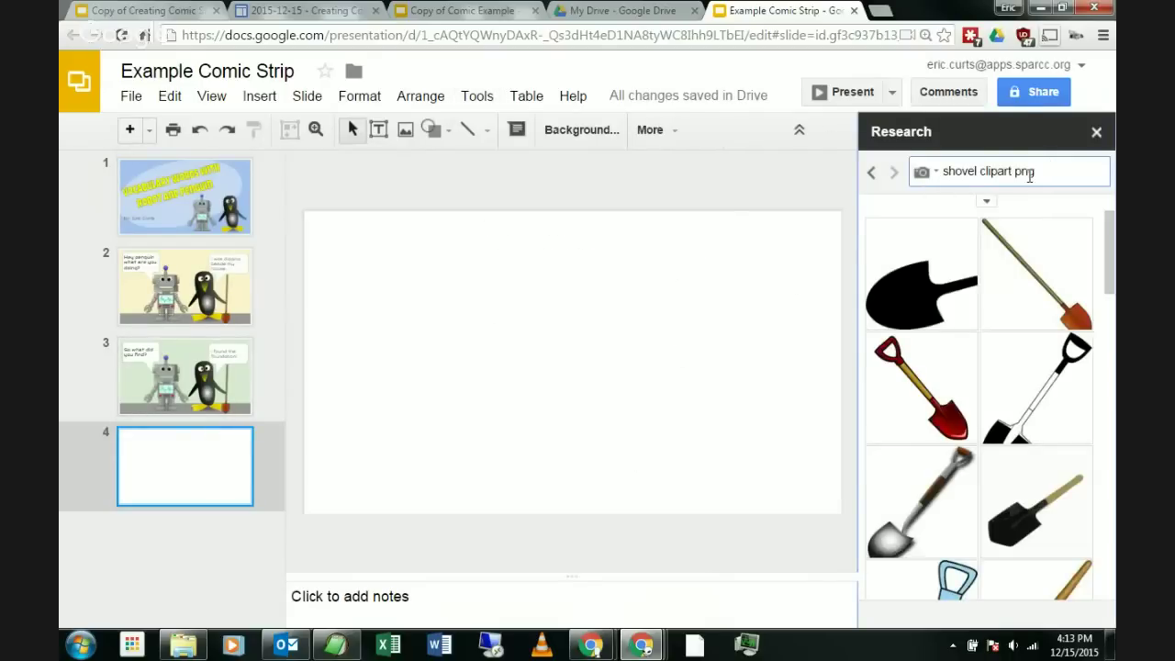
left_click(1067, 176)
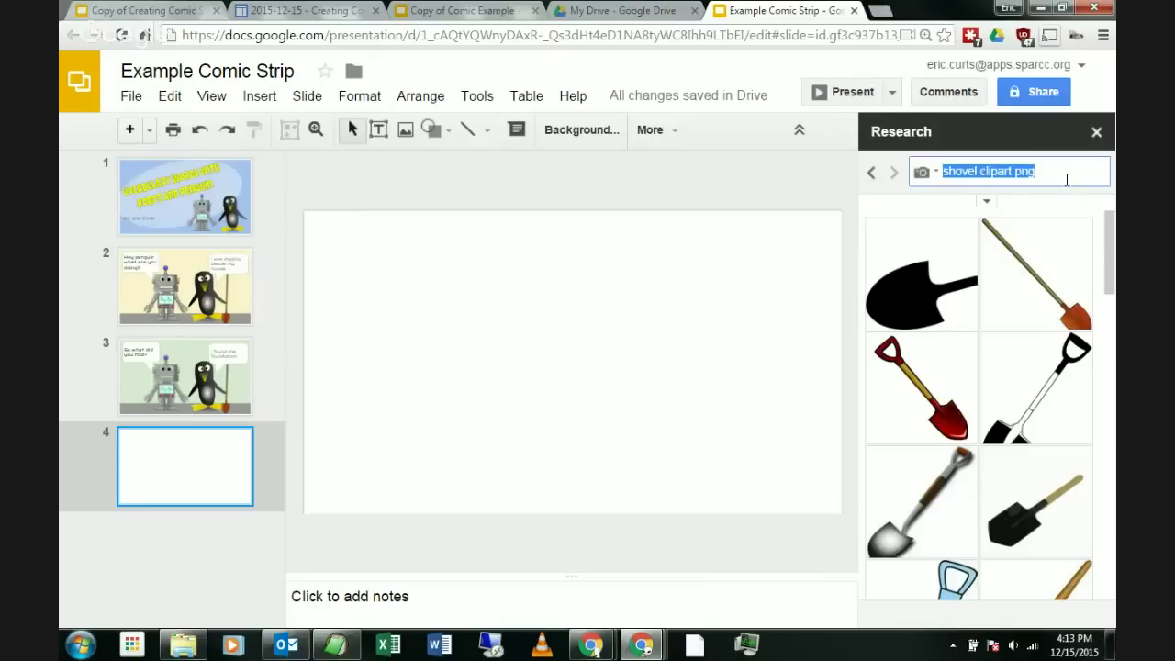
type("noteb")
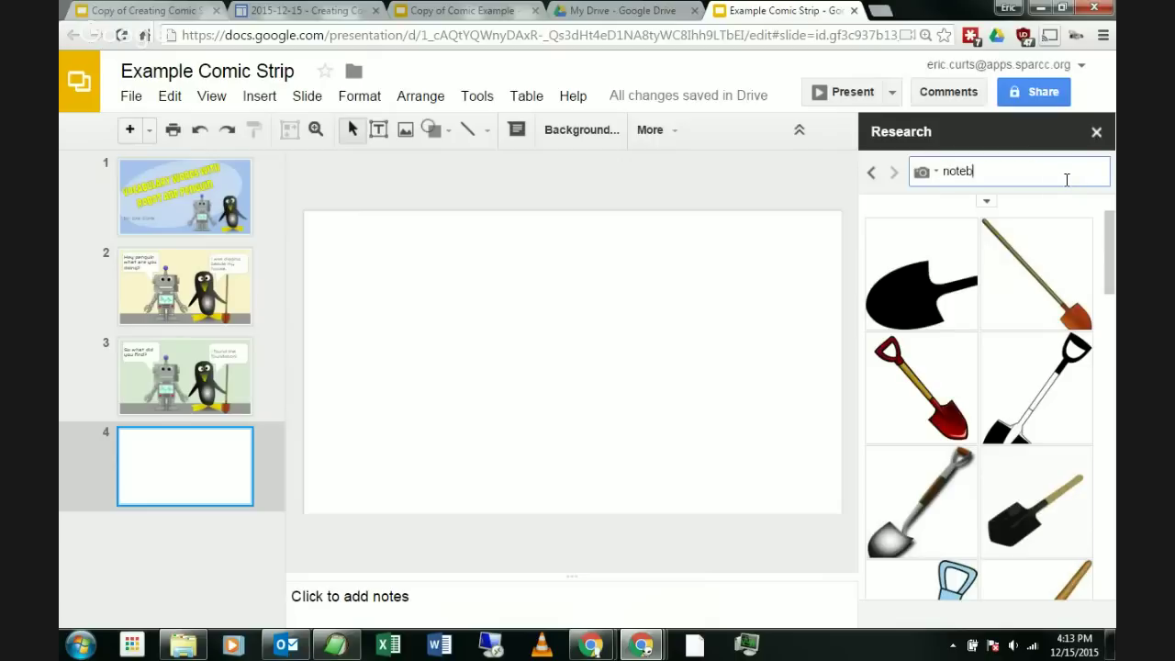
type("ook paper")
key("Return")
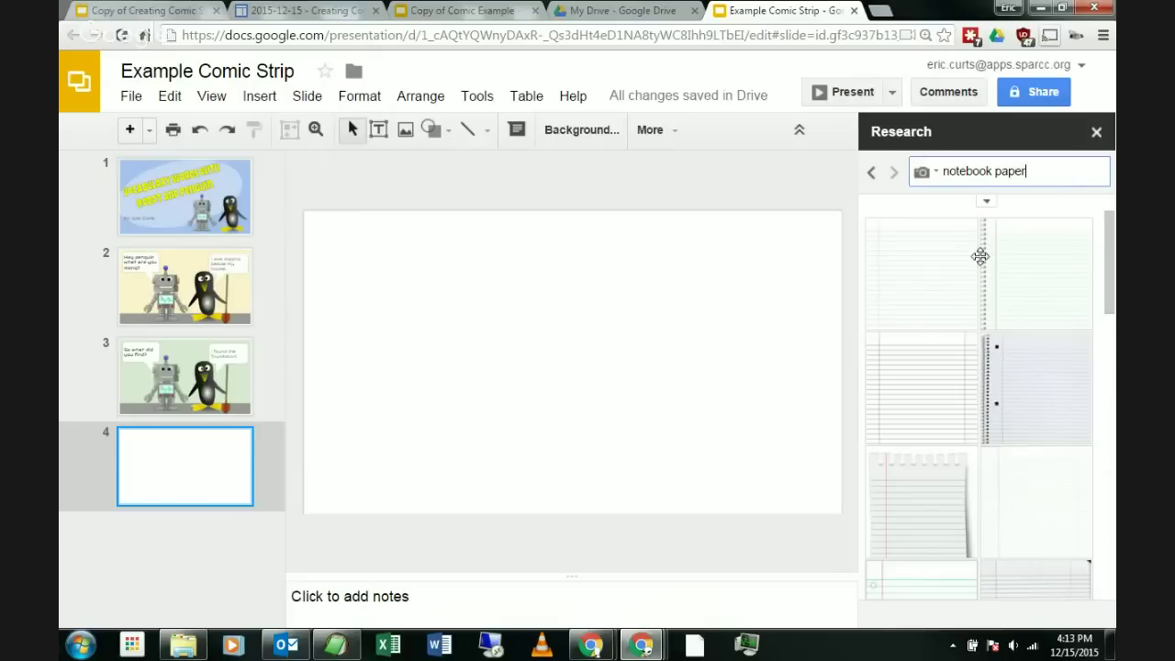
Step: Insert the first lined notebook paper image on slide 4 and align it with the slide's upper-left corner
left_click_drag(930, 287, 450, 311)
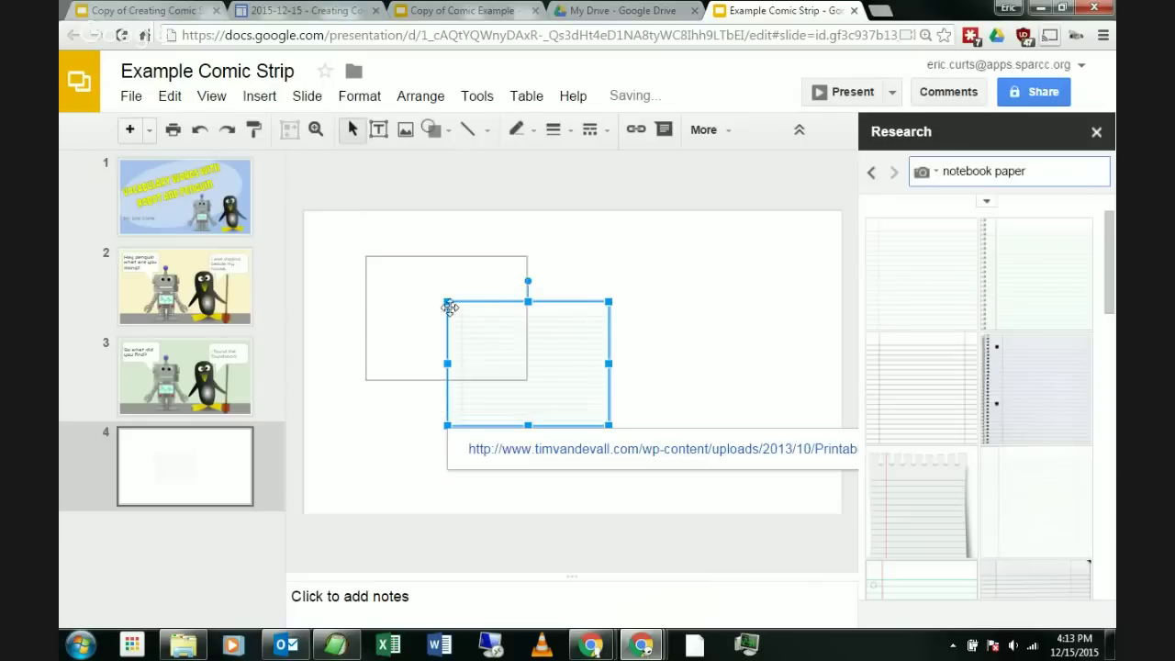
left_click_drag(536, 356, 394, 266)
left_click(827, 364)
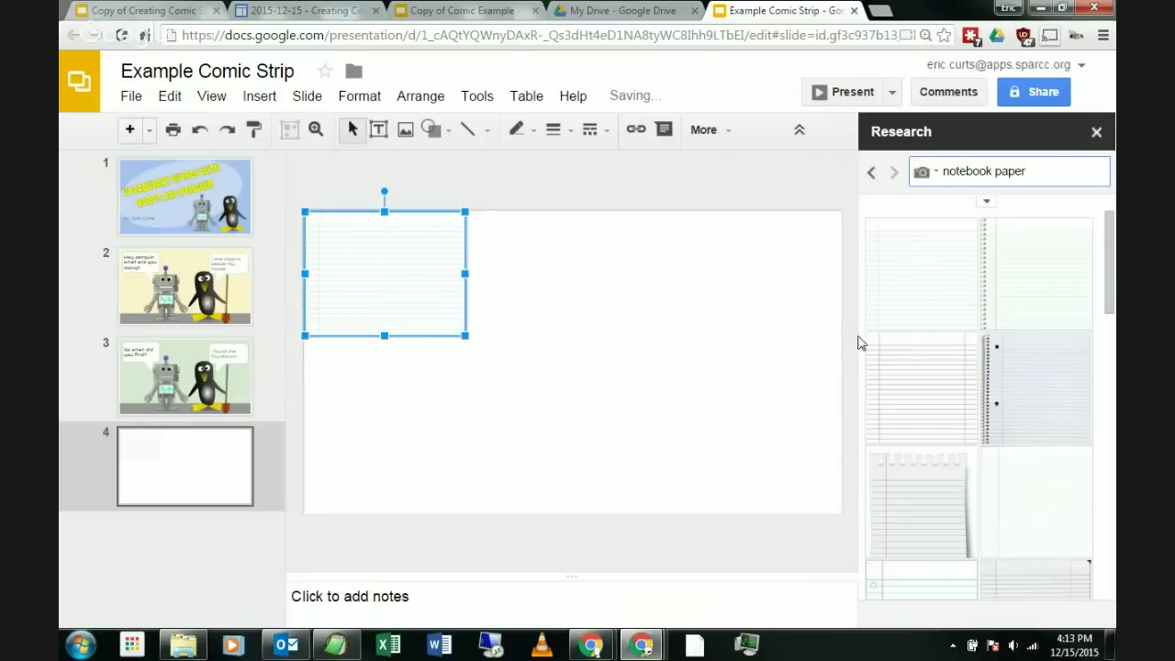
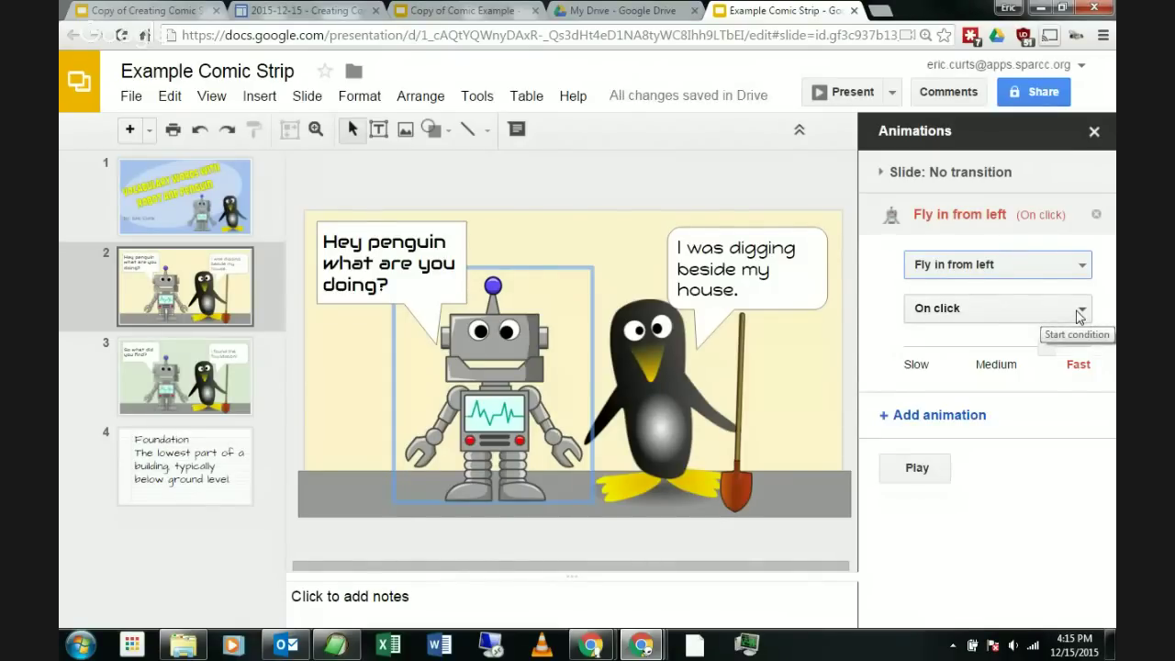
Step: Set the robot's fly-in animation on slide 2 to start after previous
left_click(1080, 316)
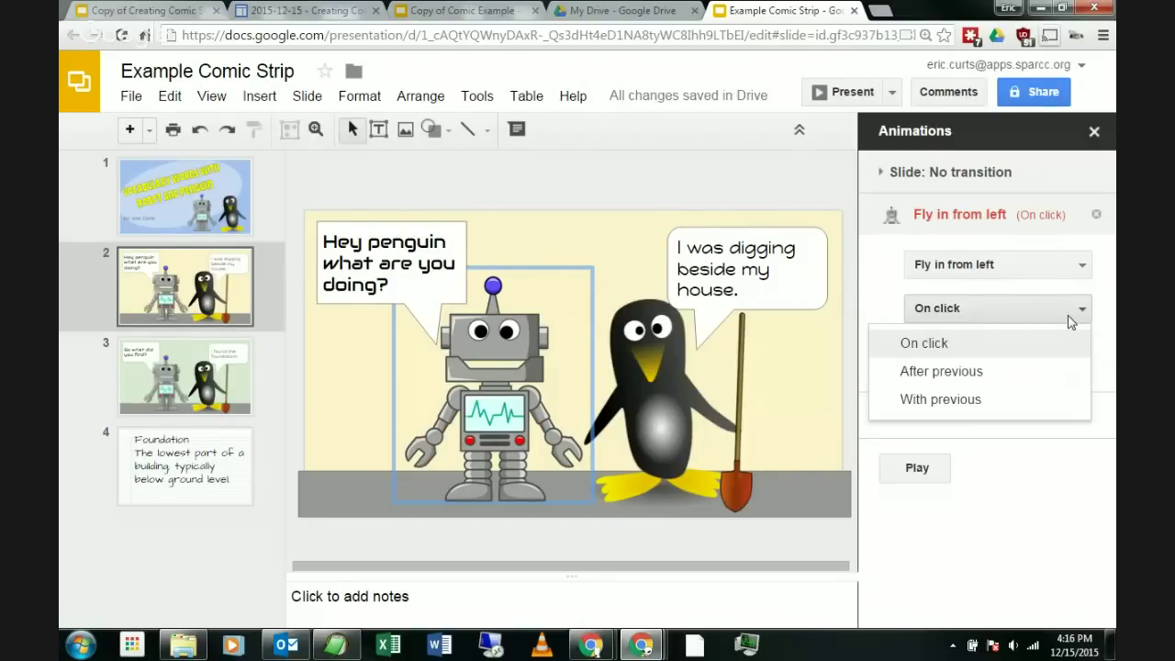
left_click(987, 372)
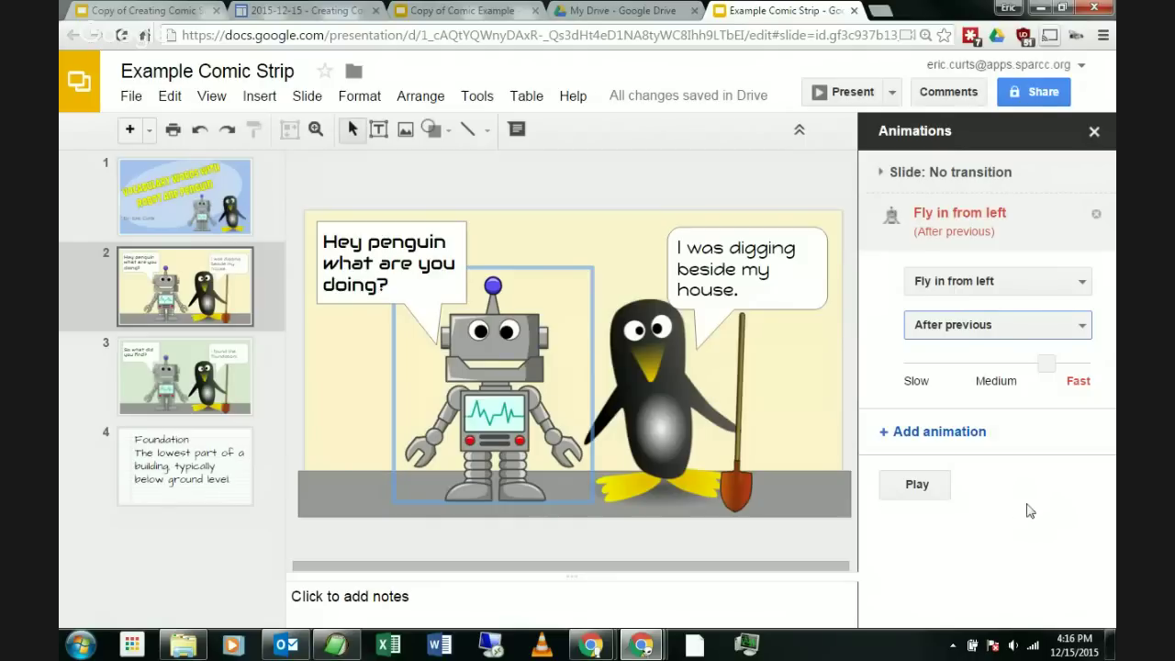
Step: Group the penguin and the shovel on slide 2 so they act as one object
left_click(654, 407)
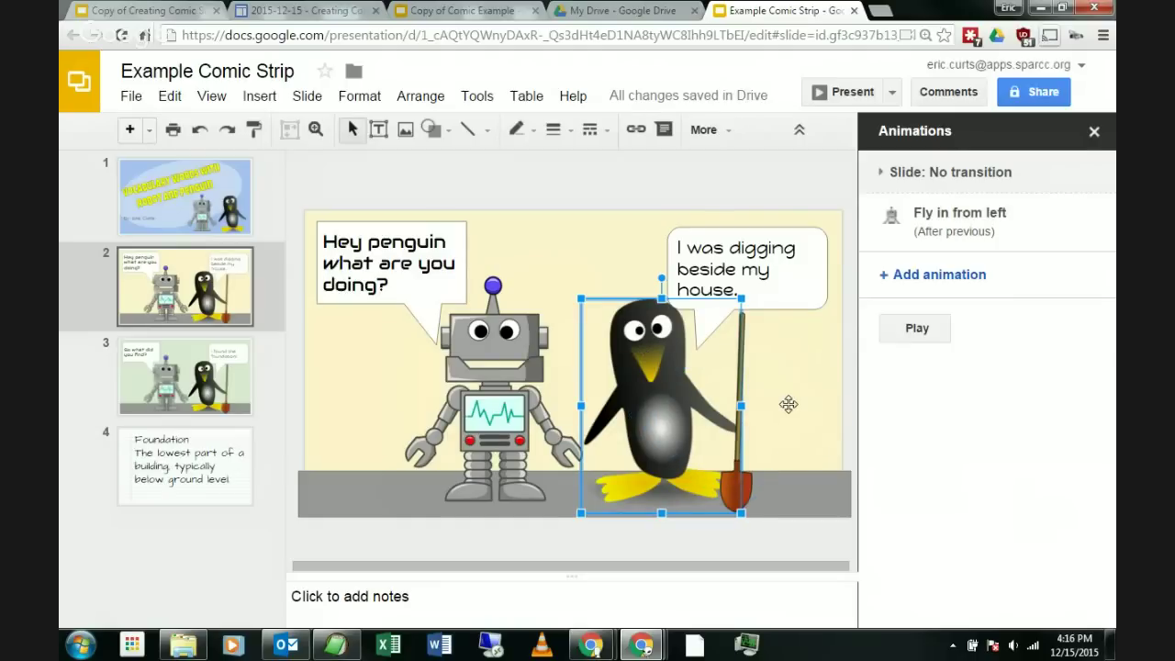
left_click(614, 262)
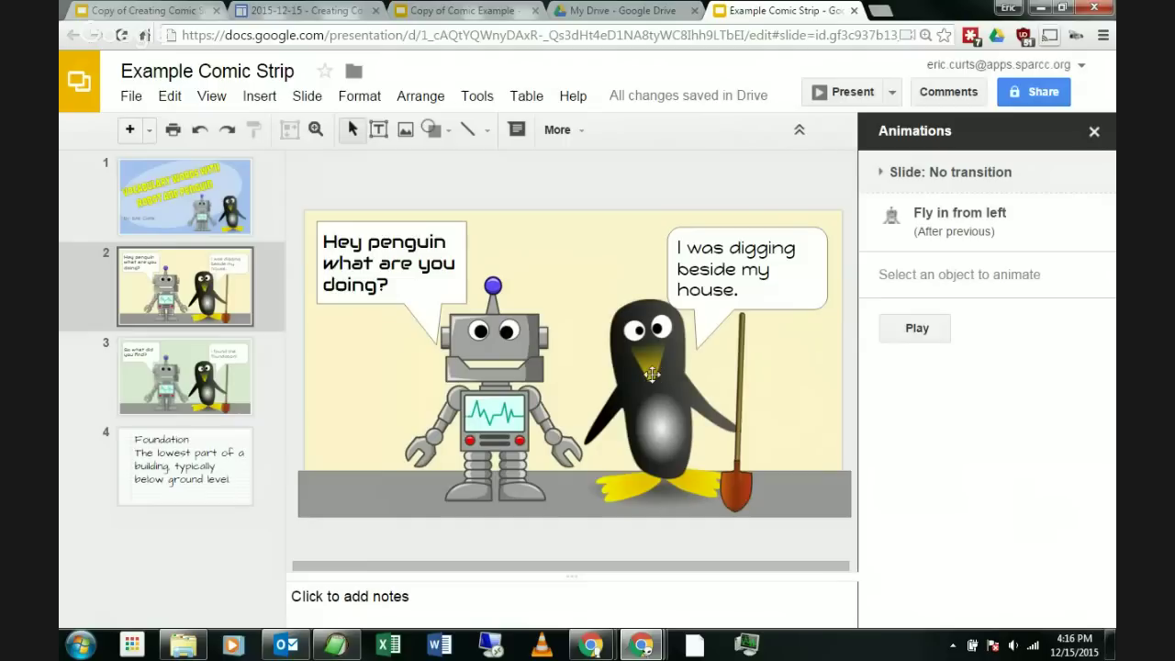
left_click(648, 323)
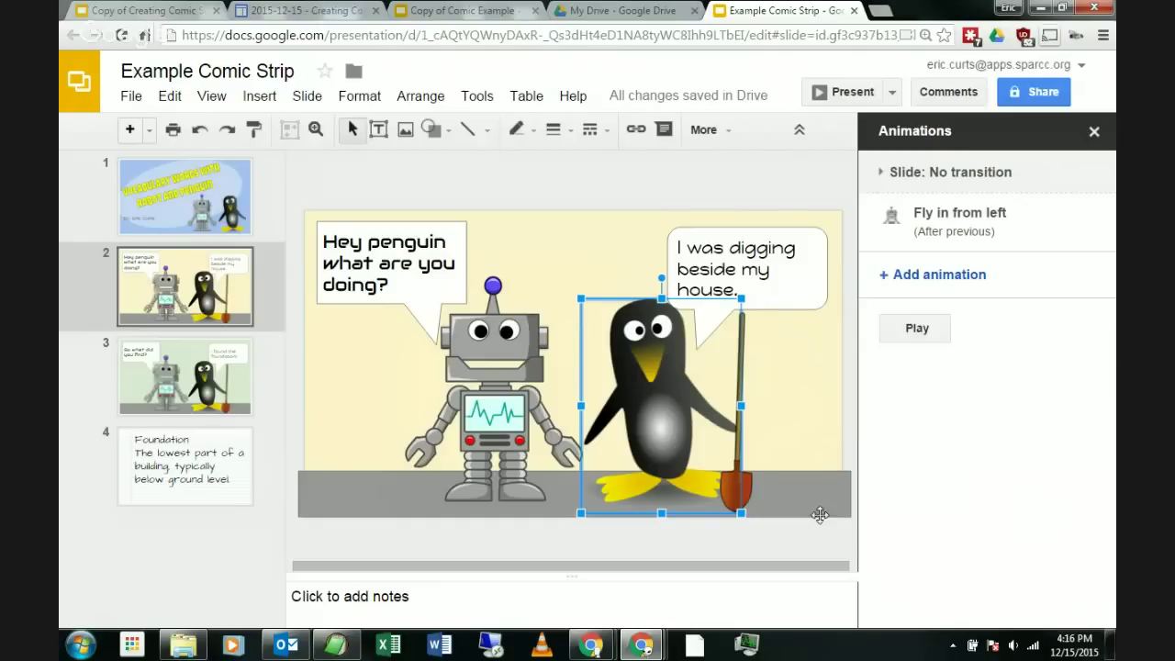
left_click(752, 491, "shift")
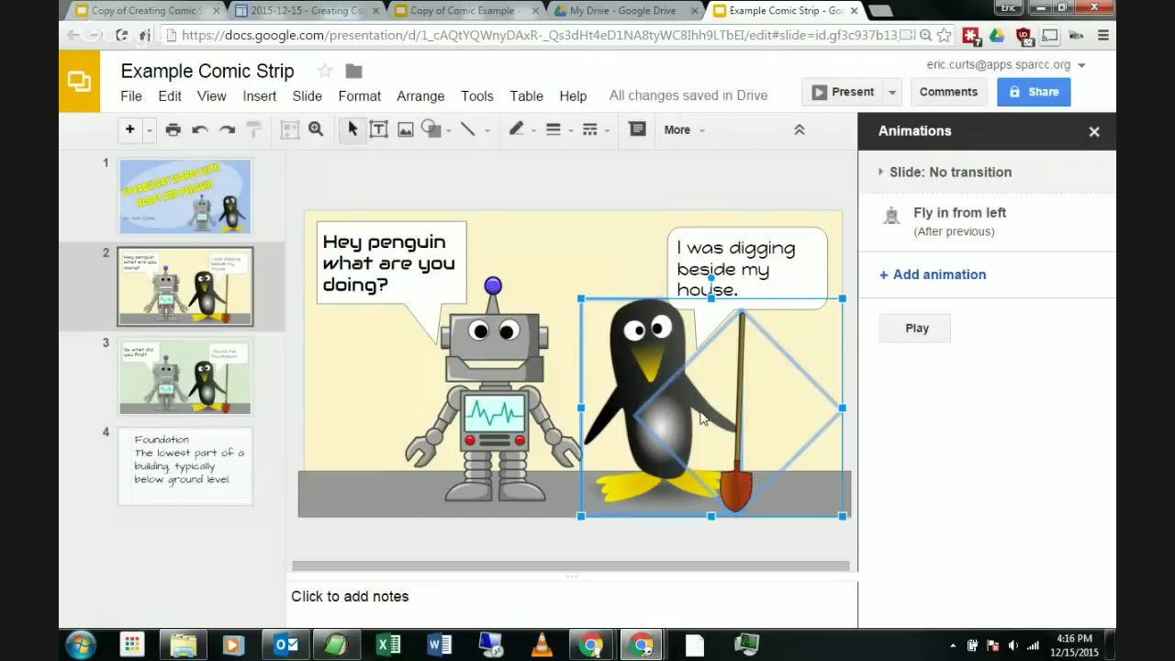
right_click(654, 346)
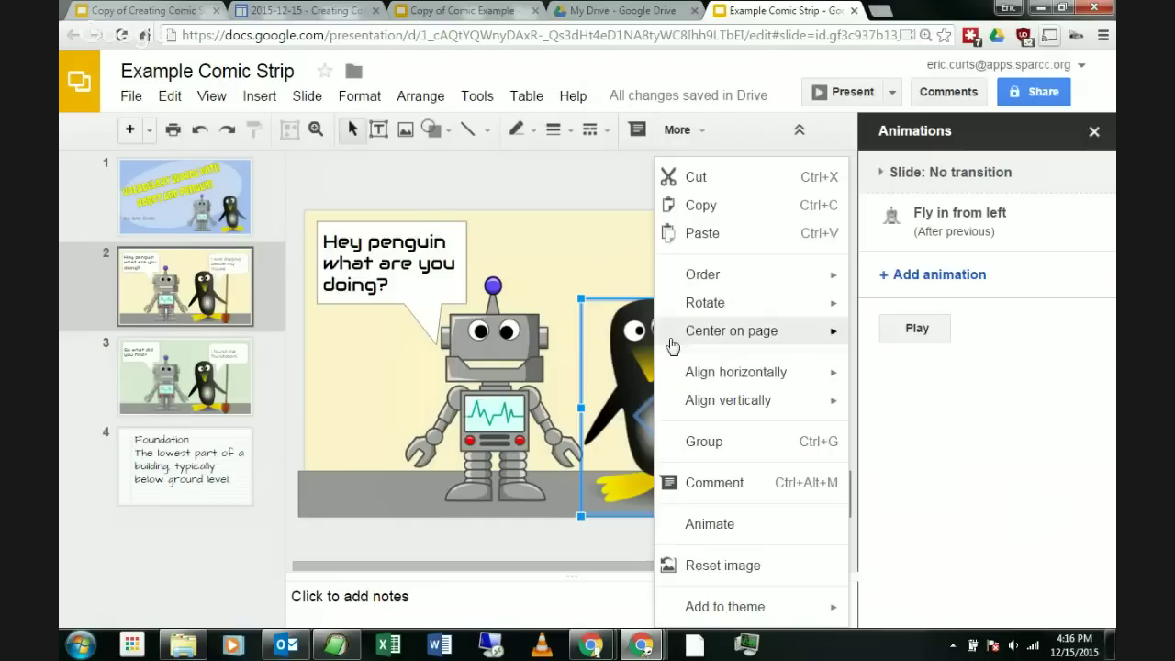
left_click(404, 98)
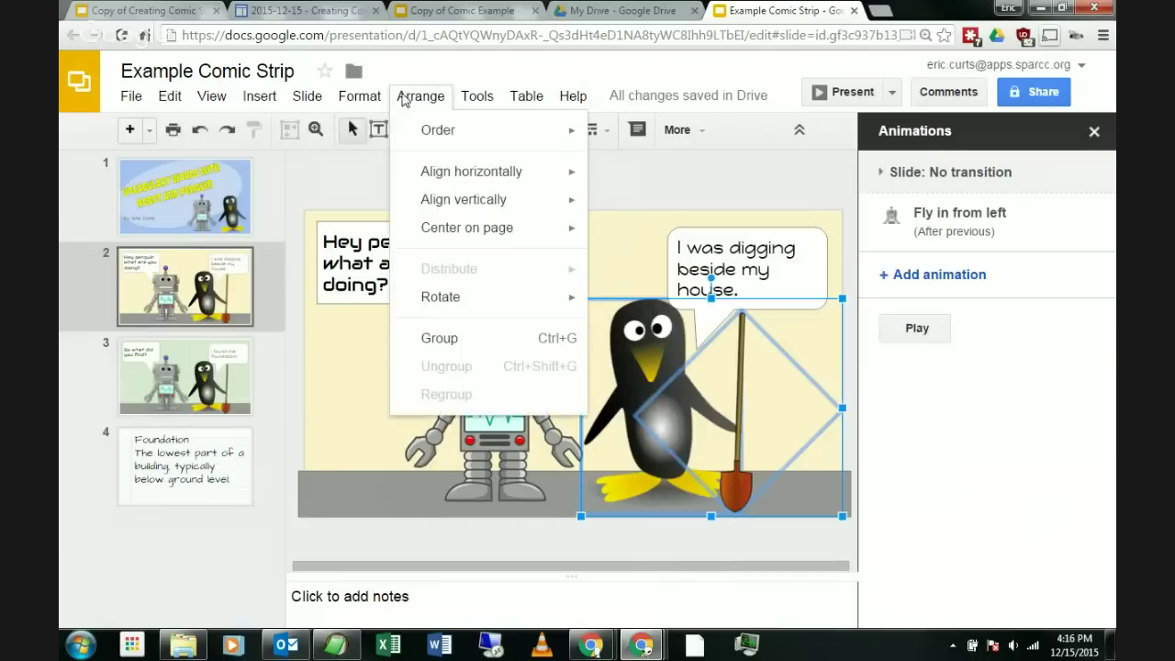
left_click(458, 339)
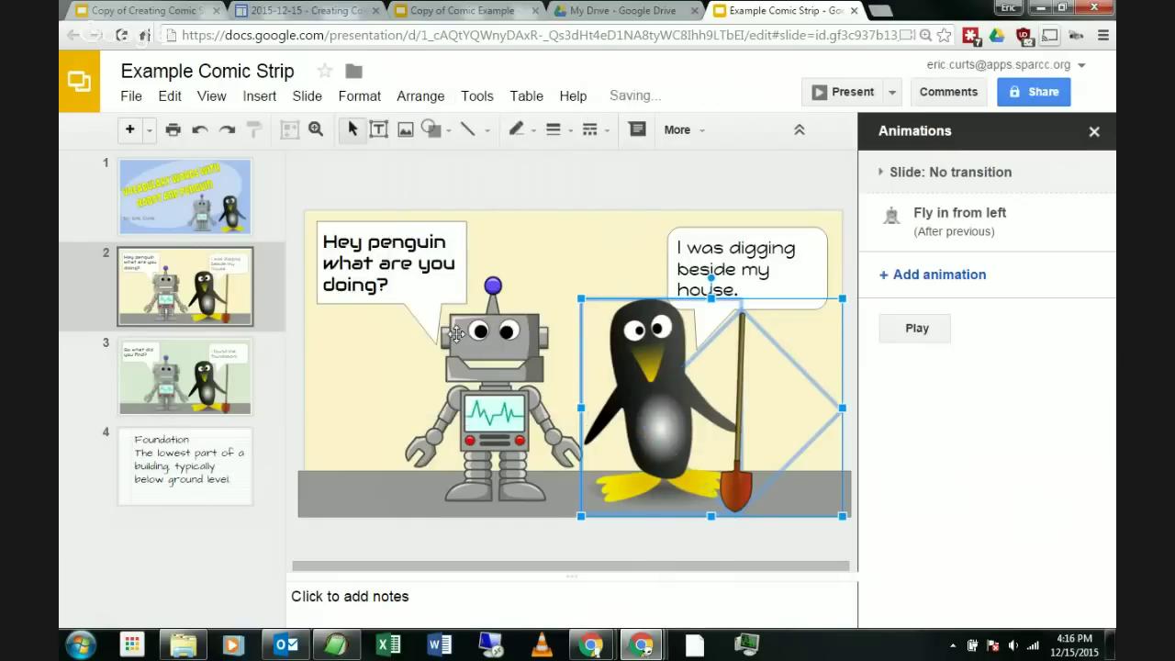
left_click(621, 276)
left_click(640, 358)
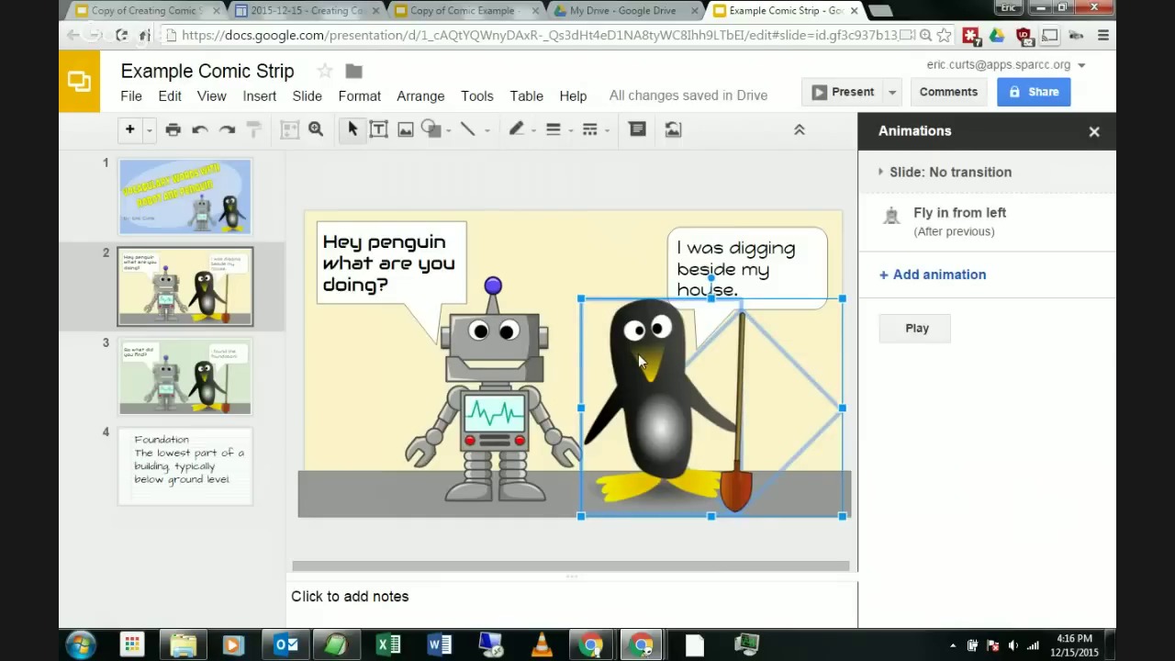
right_click(639, 353)
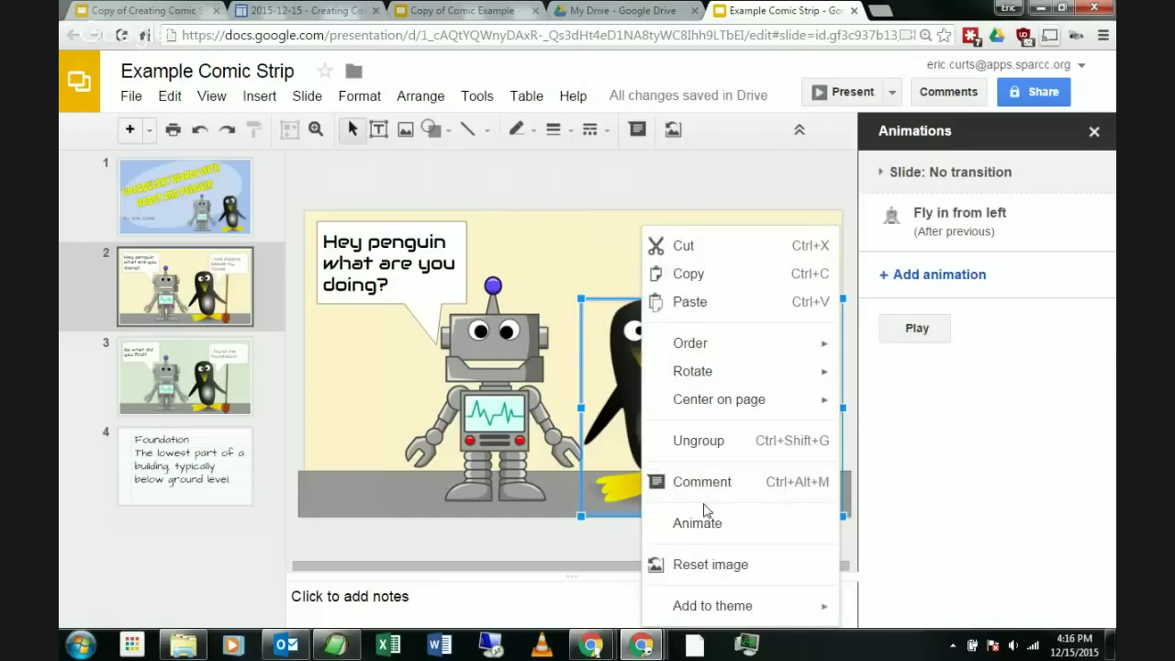
left_click(588, 266)
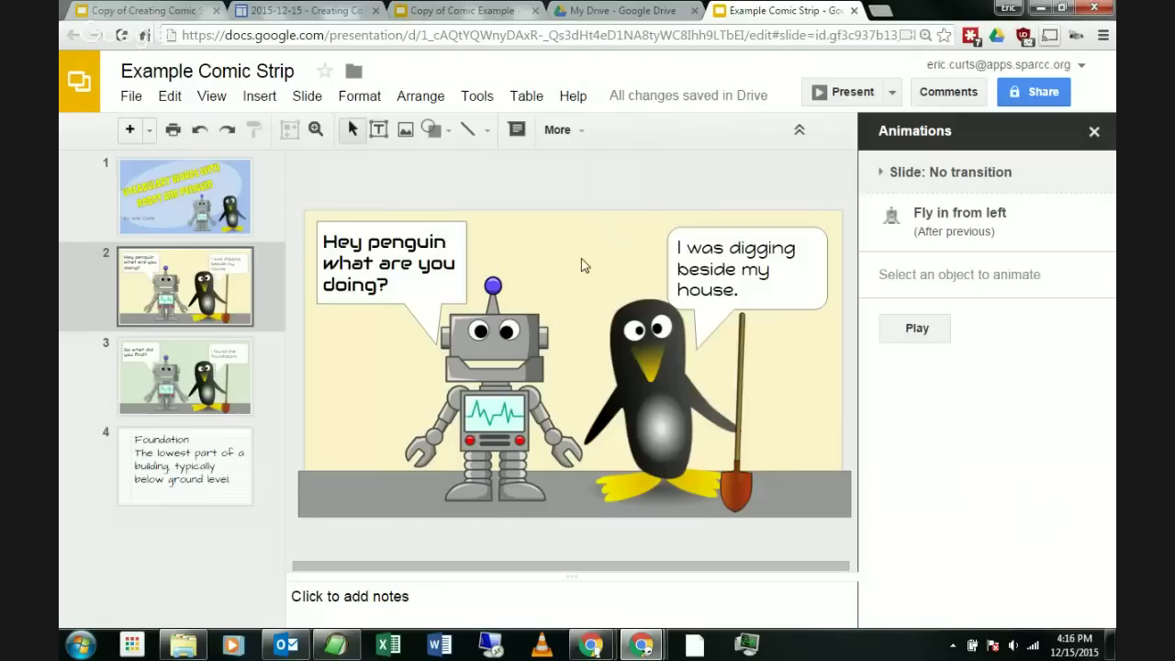
Step: Animate the penguin and shovel group with Fly in from right, starting after previous
left_click(635, 353)
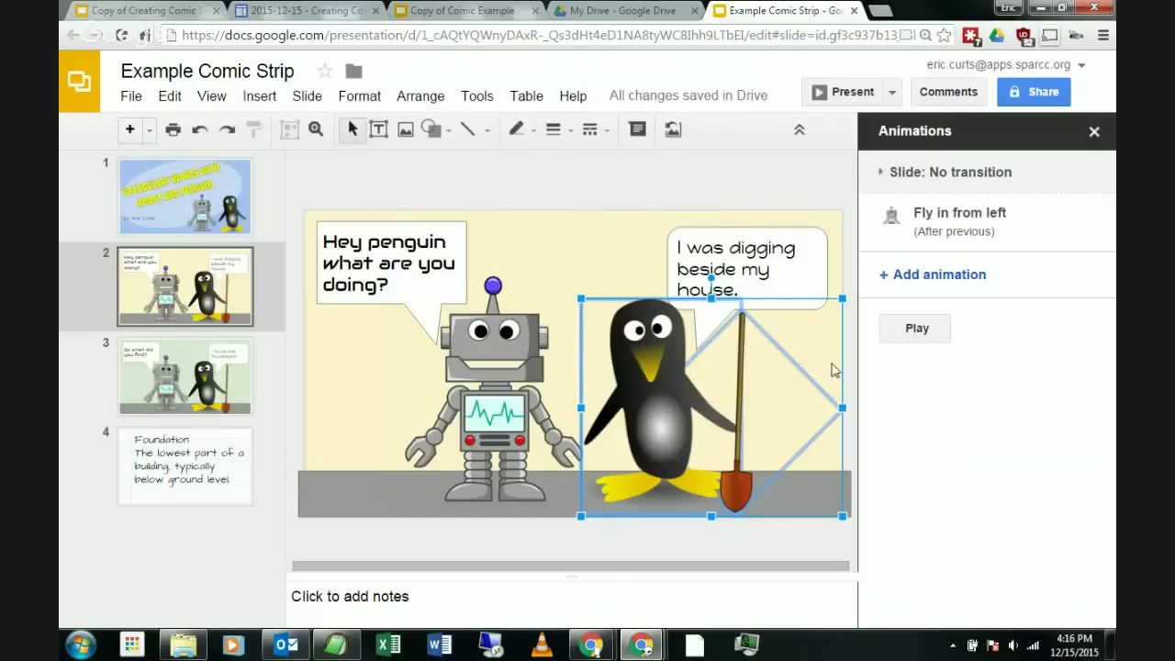
left_click(955, 275)
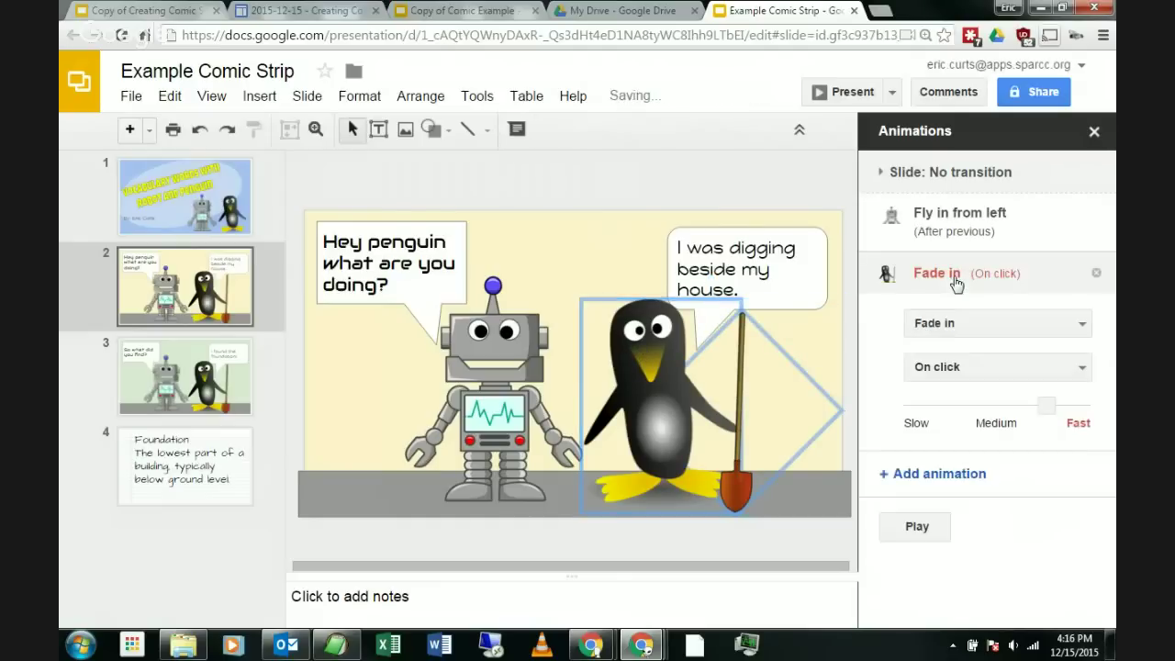
left_click(964, 326)
left_click(970, 496)
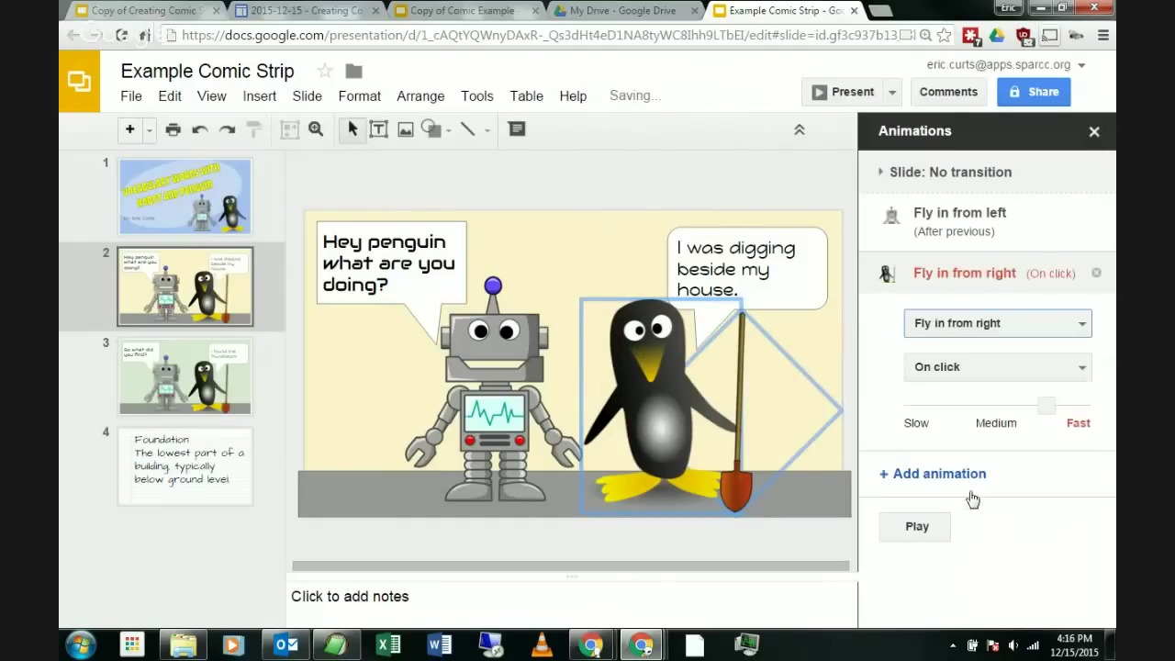
left_click(977, 368)
left_click(983, 429)
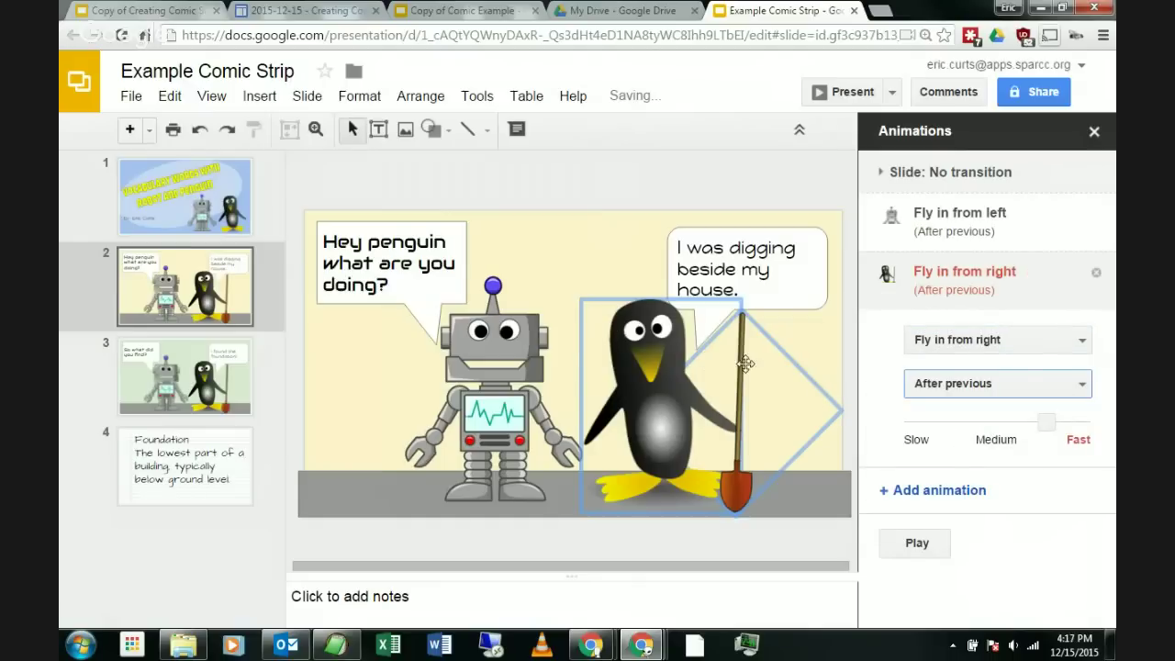
Step: Add a Fade in animation to the robot's speech callout, starting after previous
left_click(409, 303)
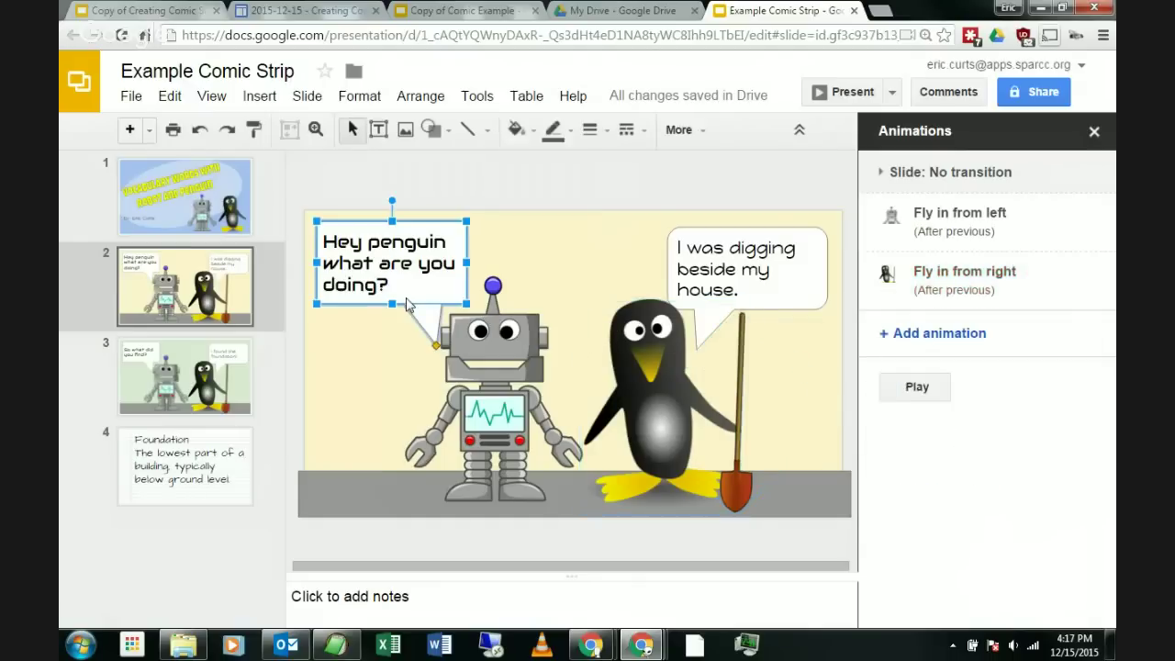
left_click(928, 334)
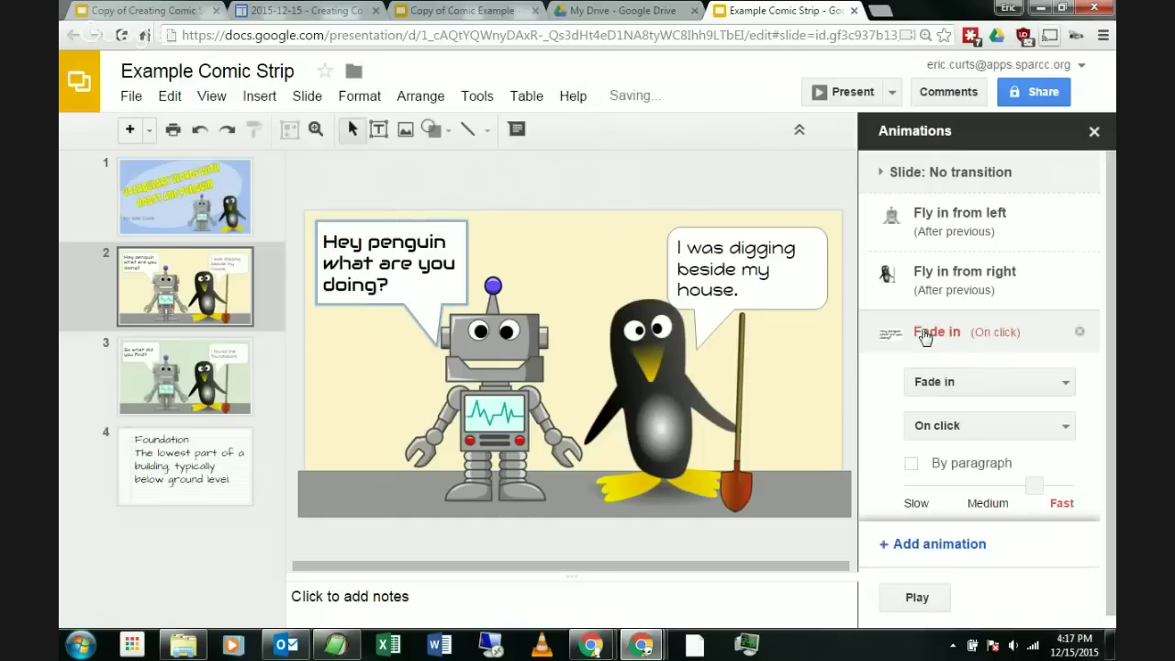
left_click(992, 428)
left_click(924, 488)
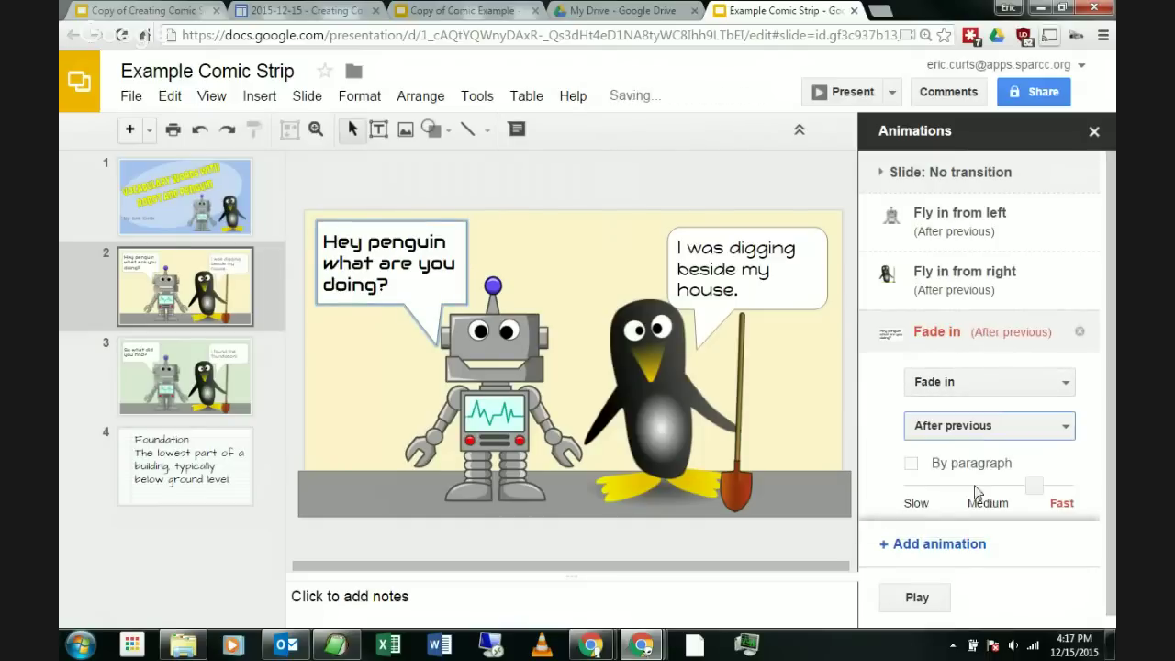
Step: Add a Fade in animation to the penguin's speech callout, starting after previous
left_click(784, 281)
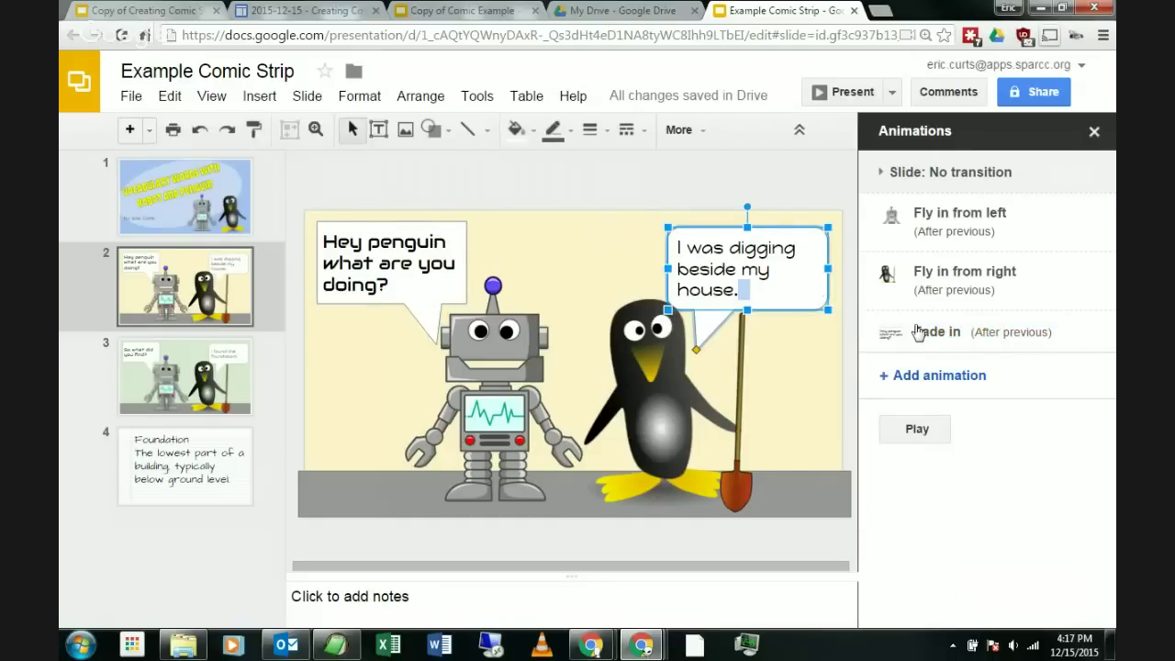
left_click(940, 376)
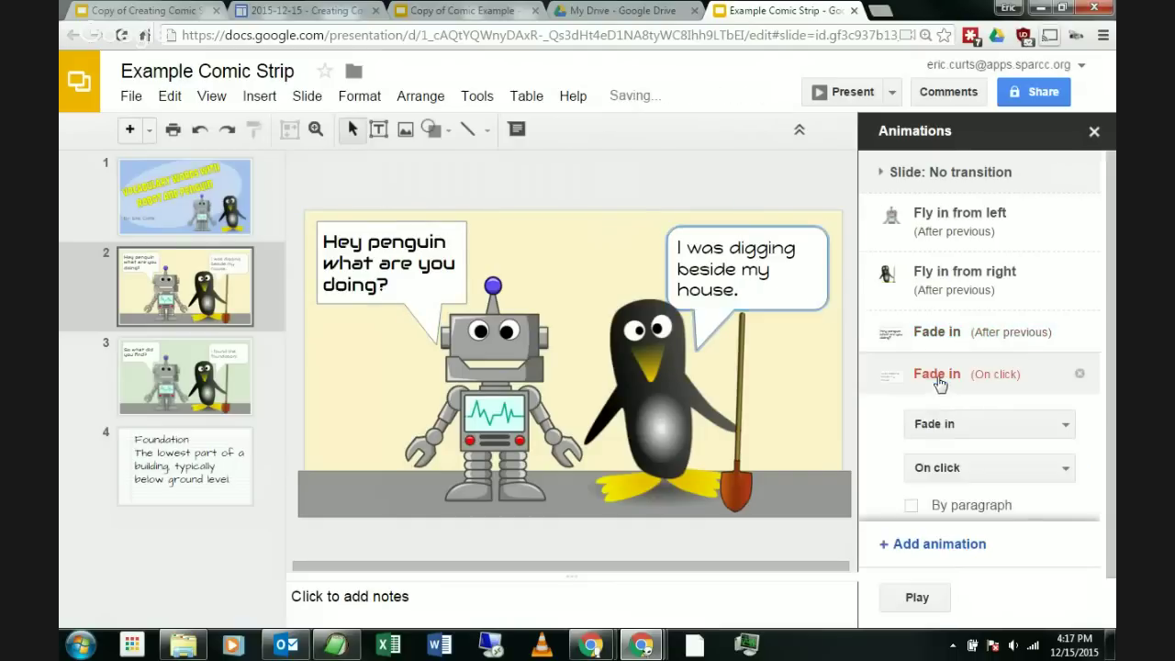
left_click(947, 469)
left_click(960, 533)
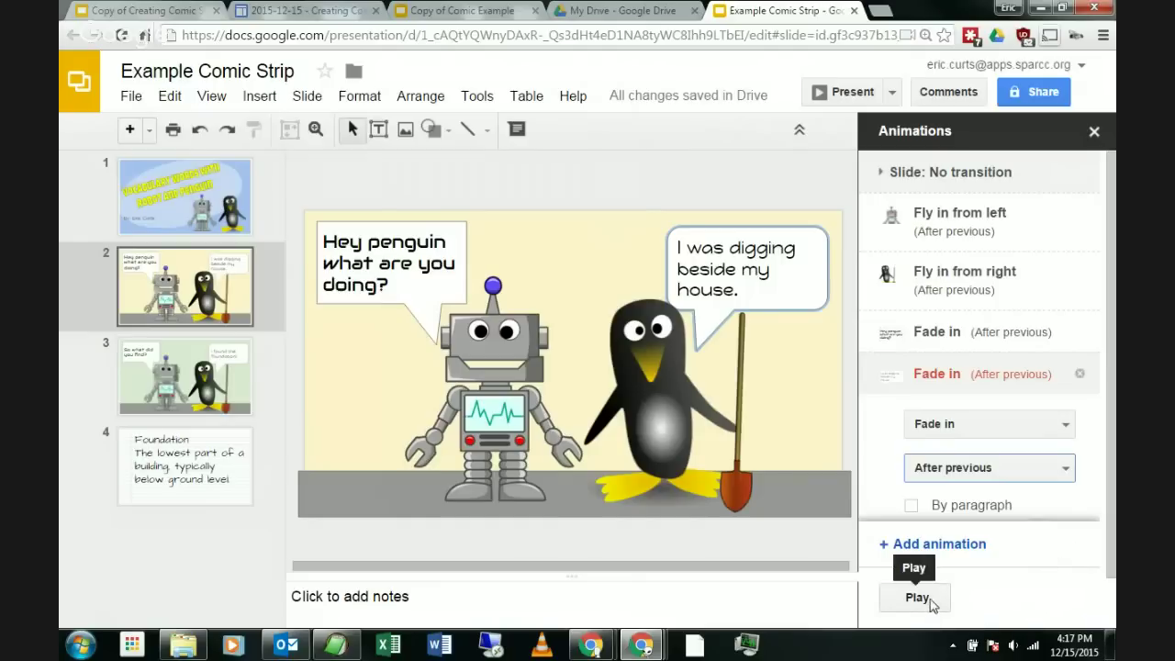
Step: Preview slide 2's full animation sequence and stop the playback when it ends
left_click(990, 603)
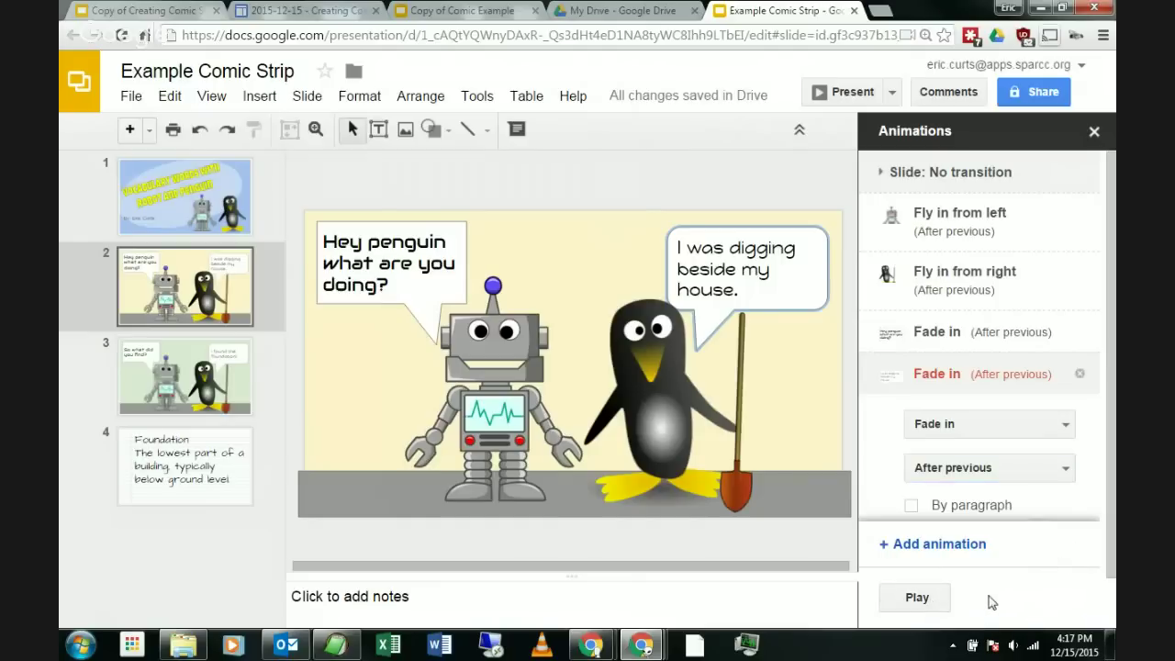
left_click(918, 597)
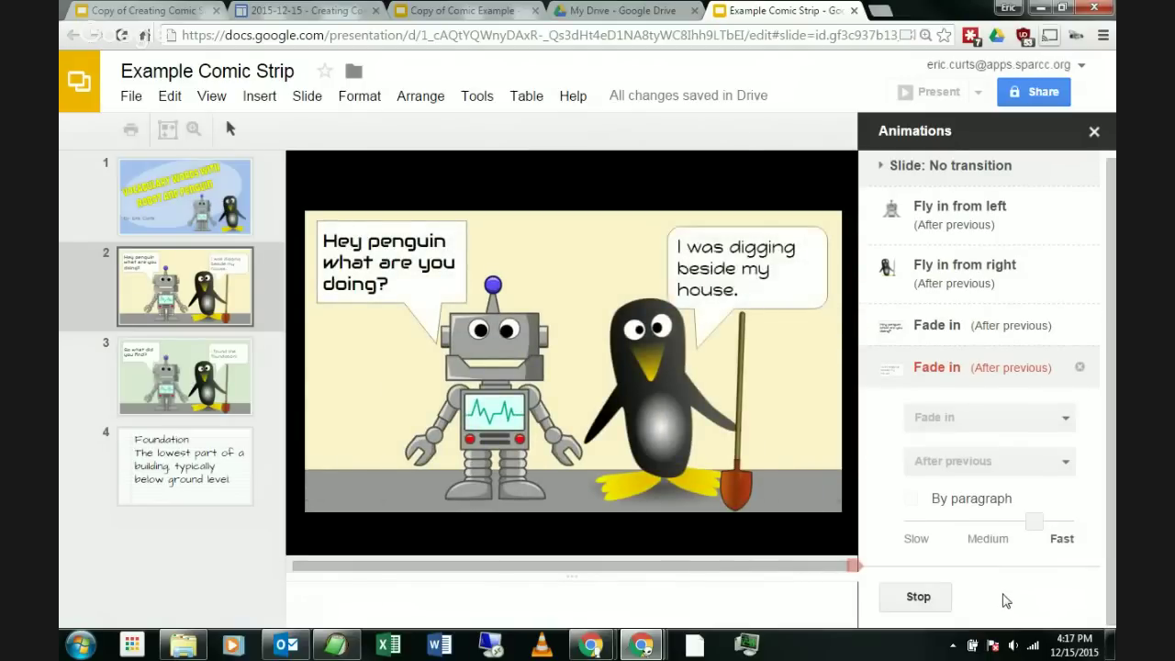
left_click(918, 599)
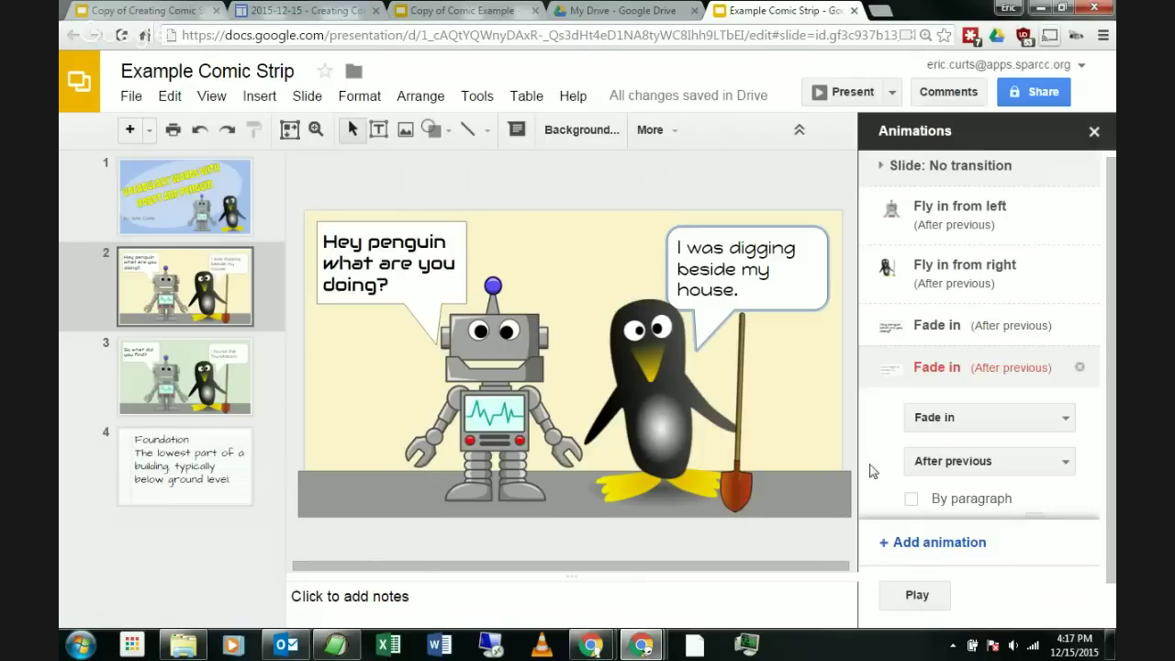
left_click(808, 548)
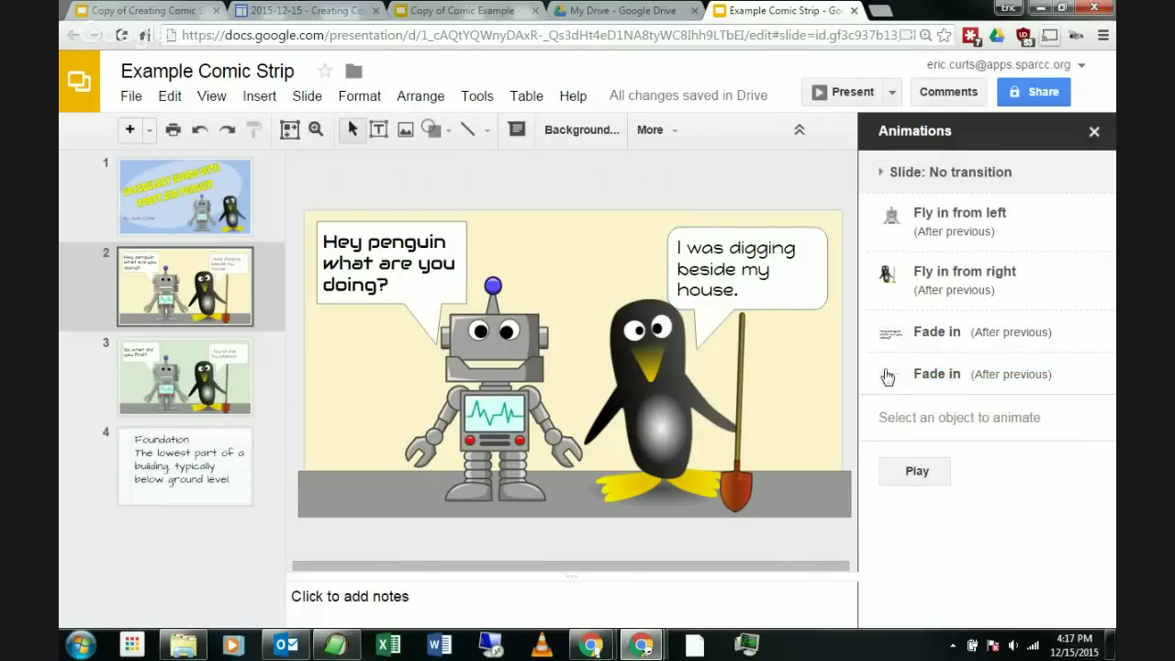
Step: Close the animation settings and open slide 3
left_click(1095, 135)
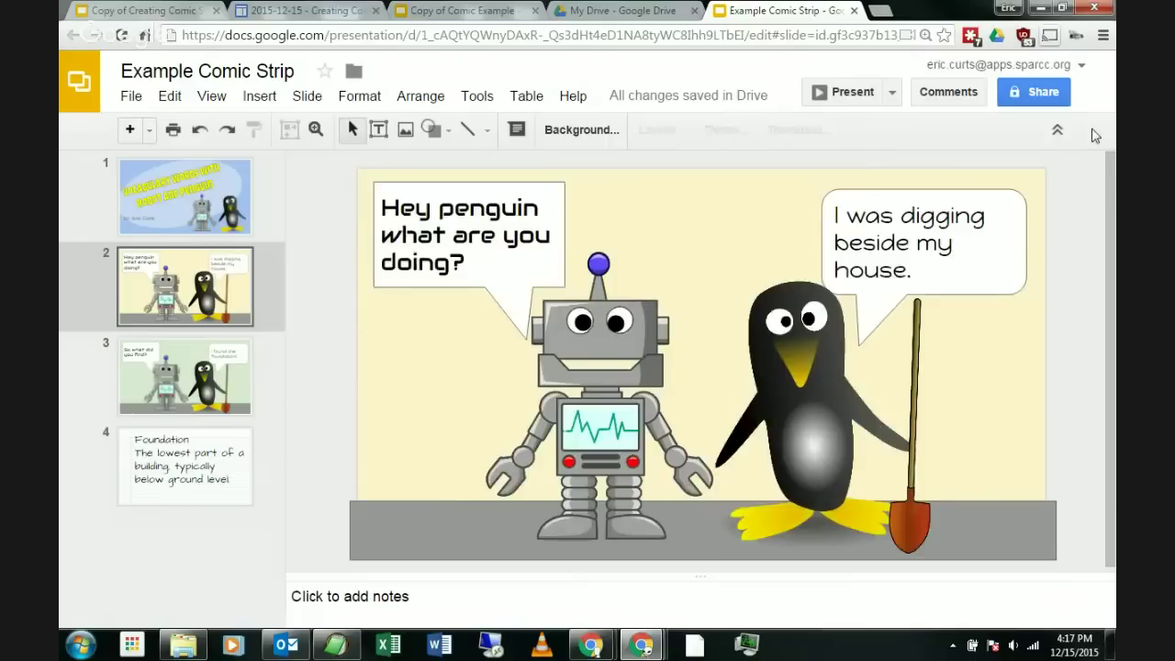
left_click(217, 381)
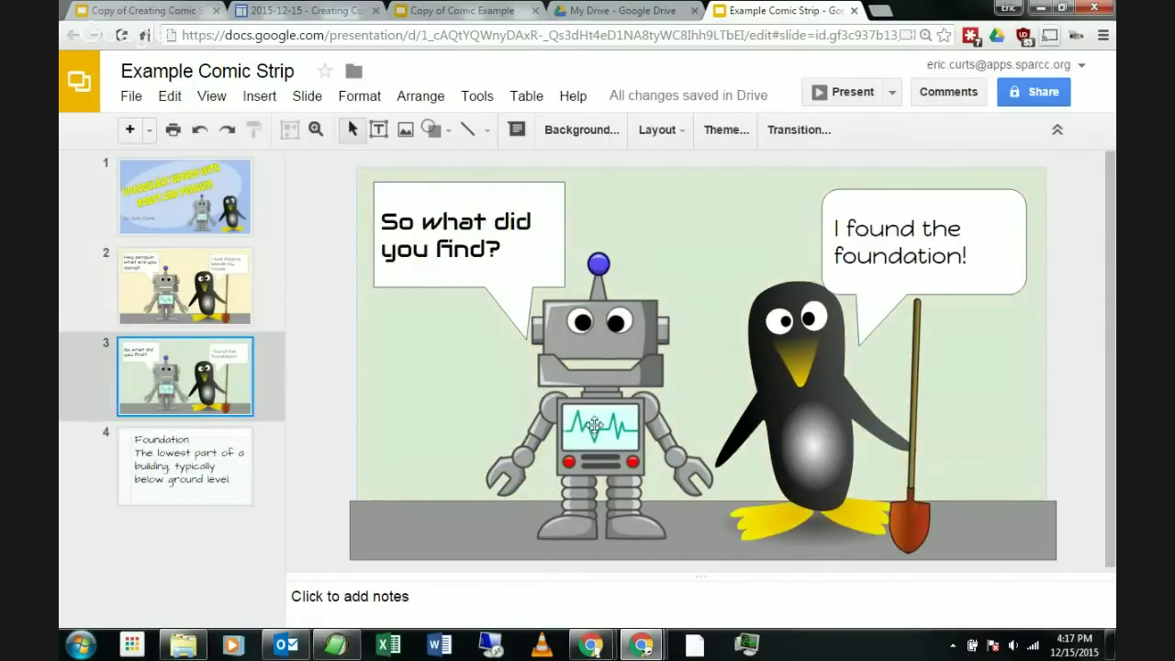
Step: Add a Fade in animation to the robot's "So what did you find?" callout on slide 3, starting after previous
left_click(466, 290)
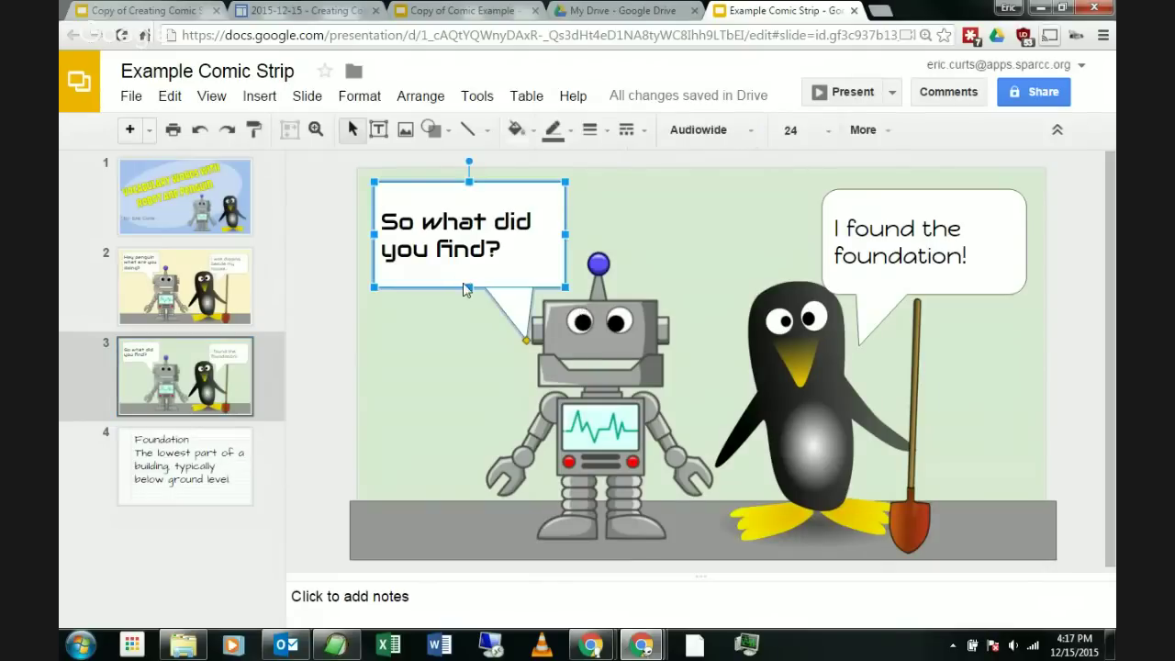
left_click(254, 96)
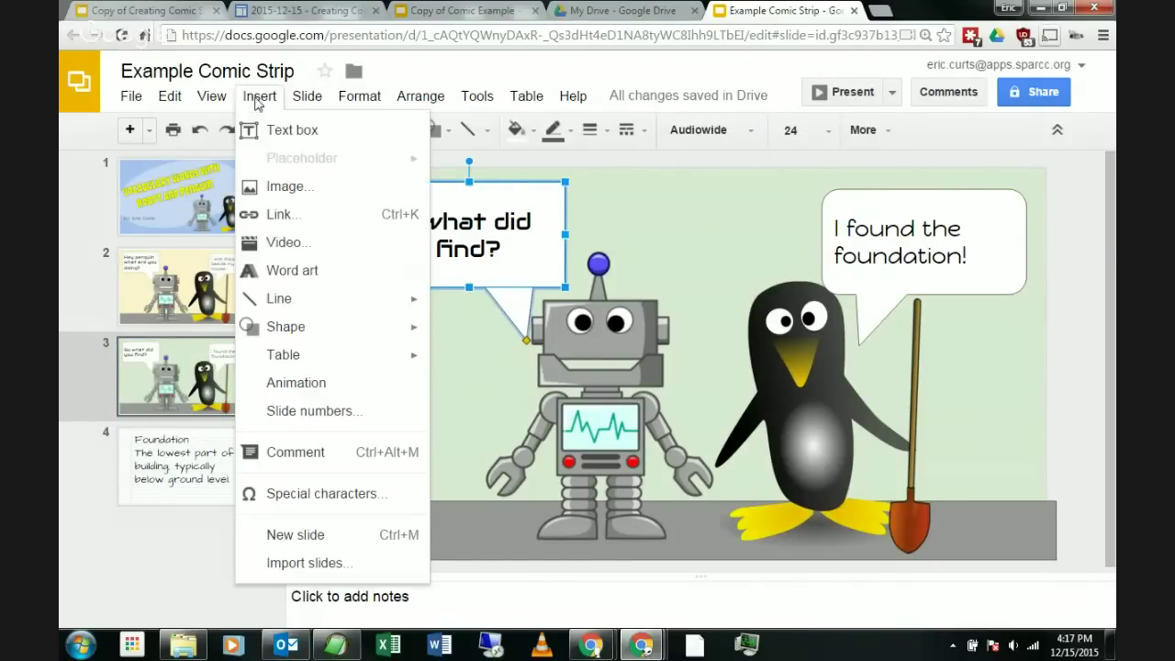
left_click(308, 383)
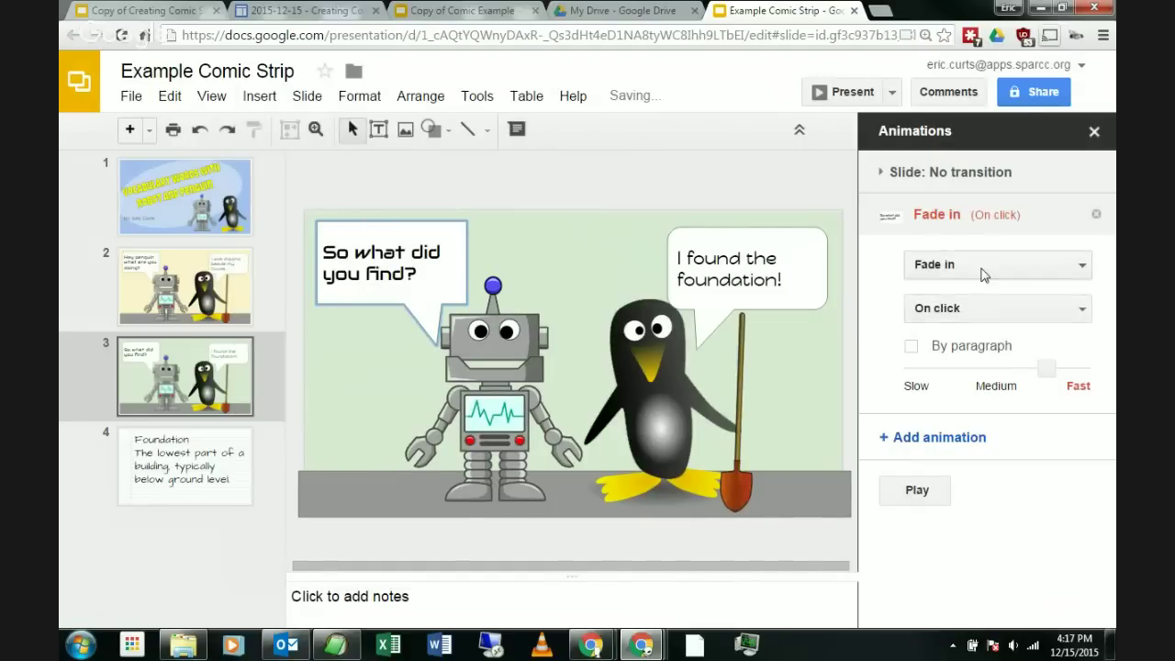
left_click(978, 309)
left_click(992, 370)
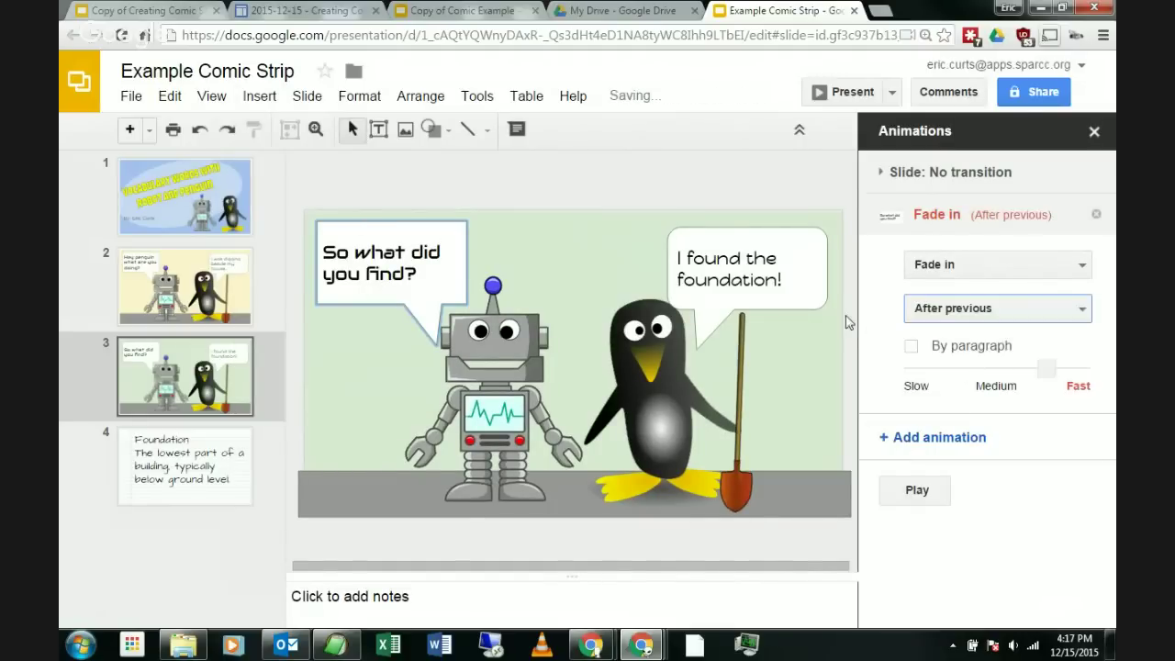
Step: Add a Fade in animation to the penguin's "I found the foundation!" callout, starting after previous, and close the animation settings
left_click(798, 293)
left_click(946, 259)
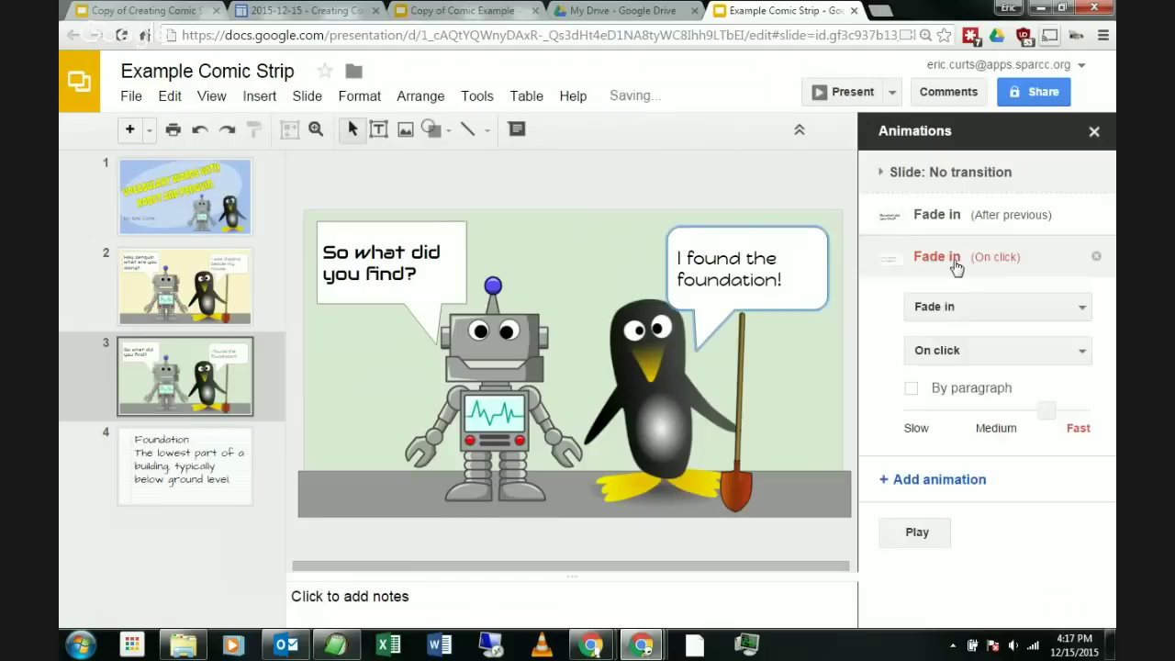
left_click(979, 352)
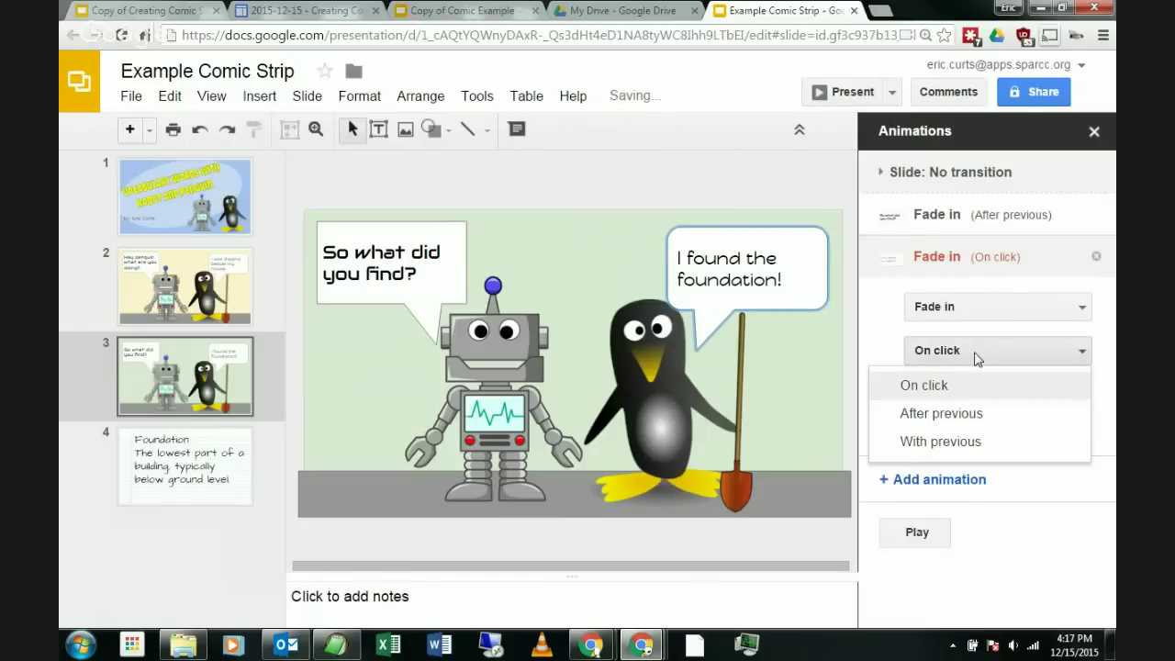
left_click(995, 413)
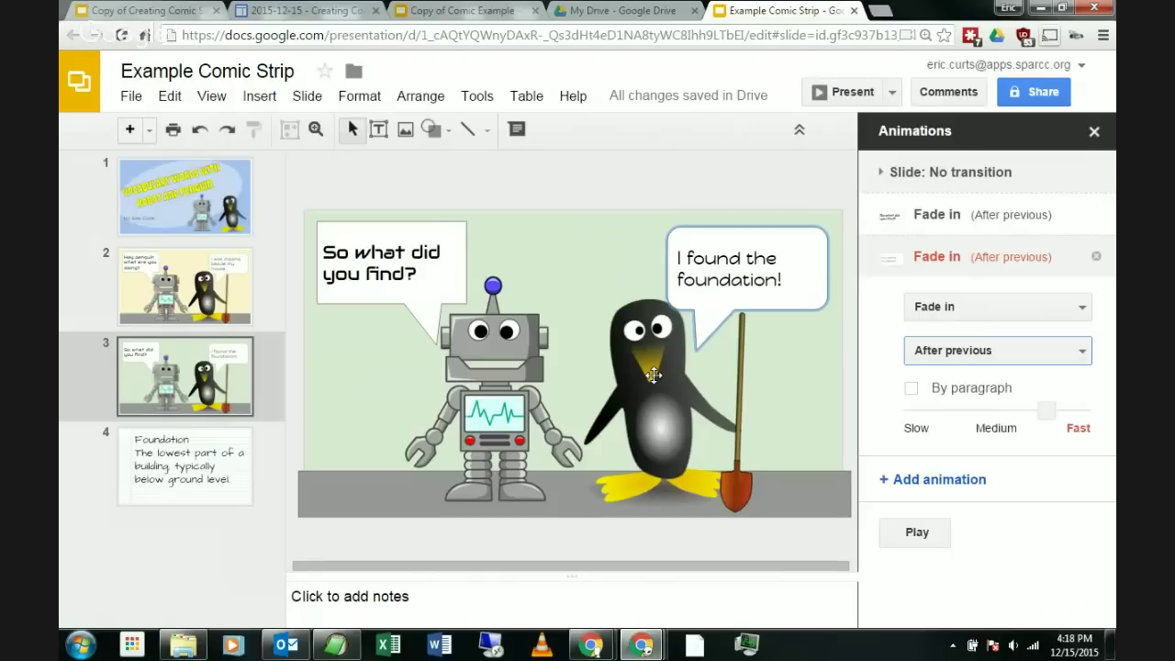
left_click(1094, 131)
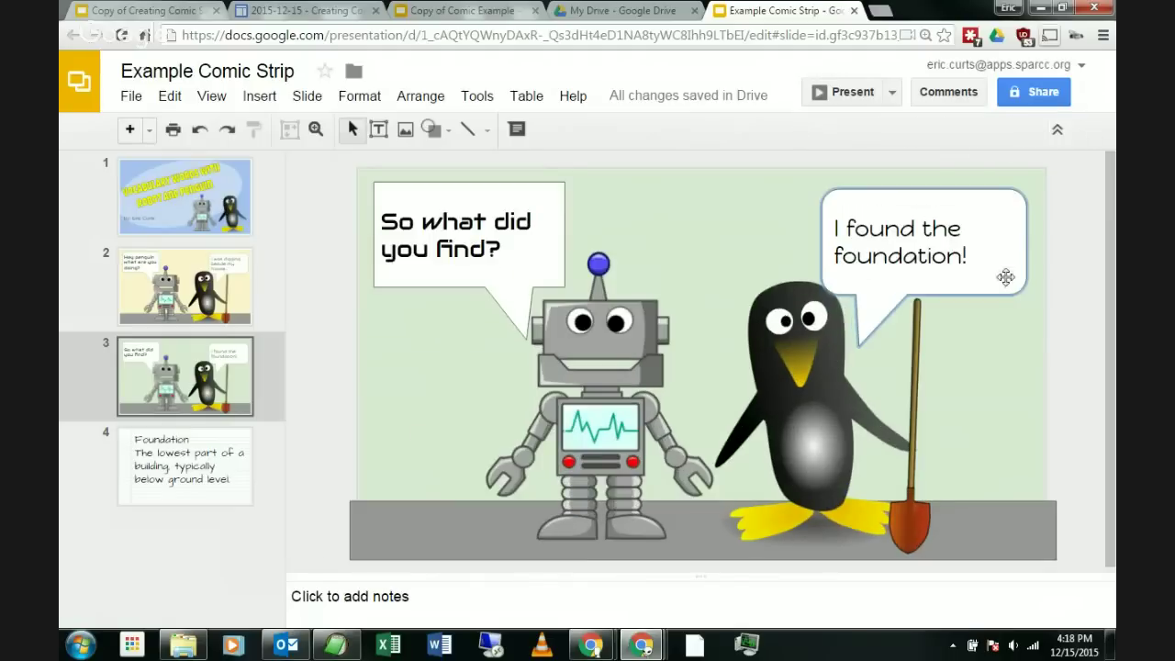
left_click(822, 407)
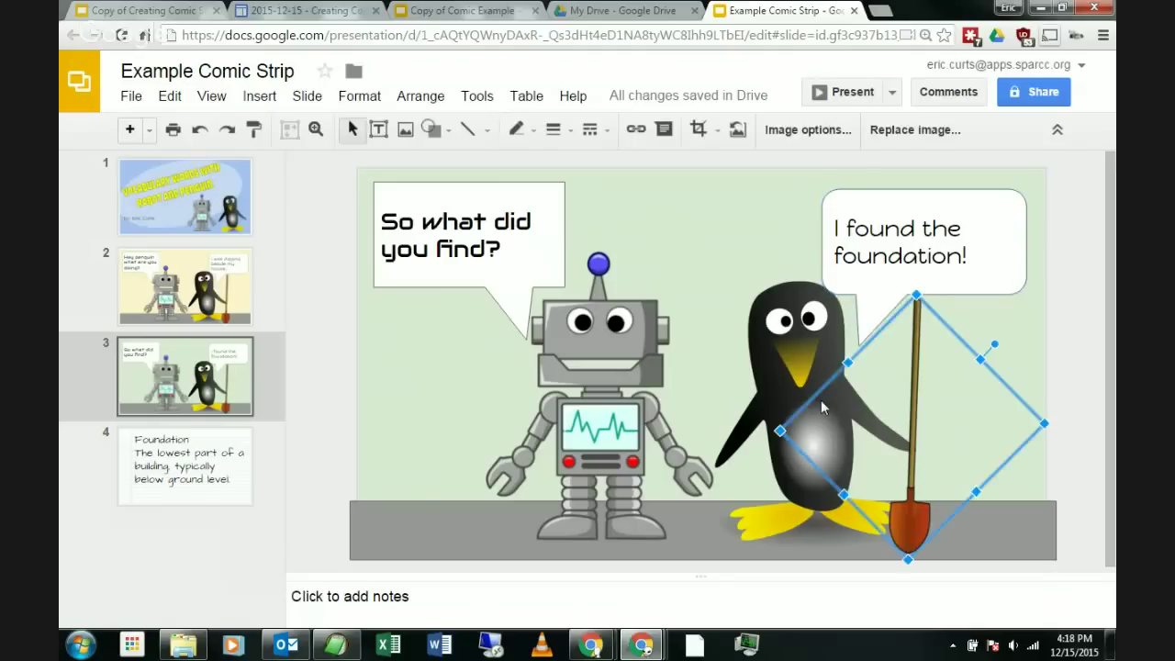
left_click(810, 379)
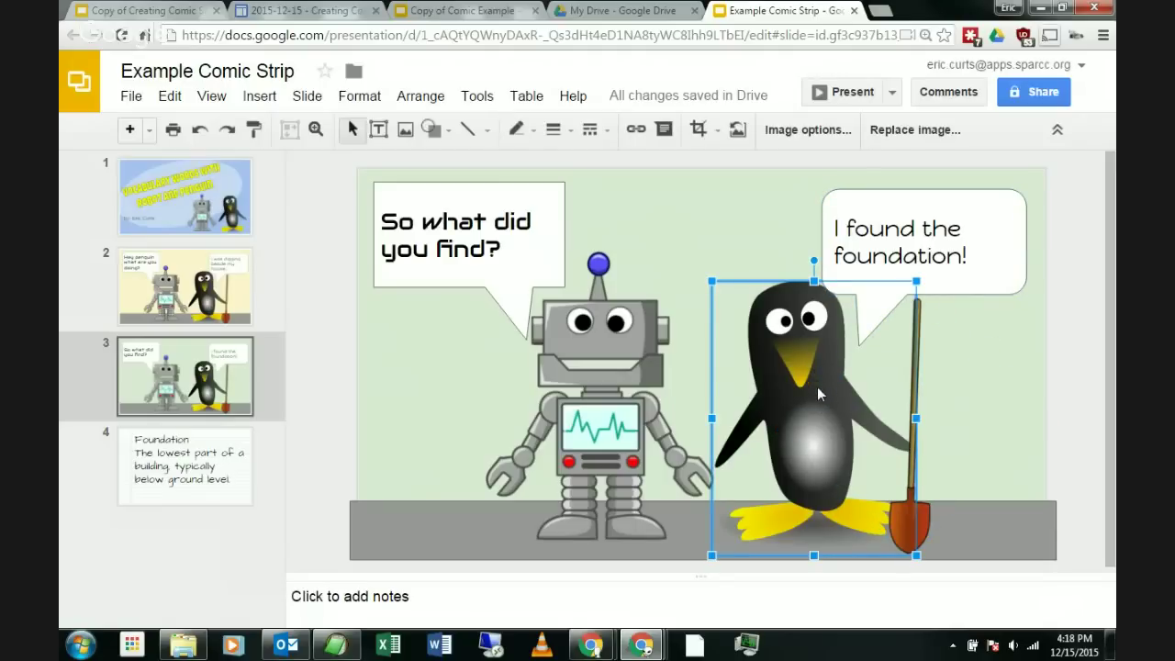
left_click(947, 401)
left_click(808, 360)
key("ctrl+0")
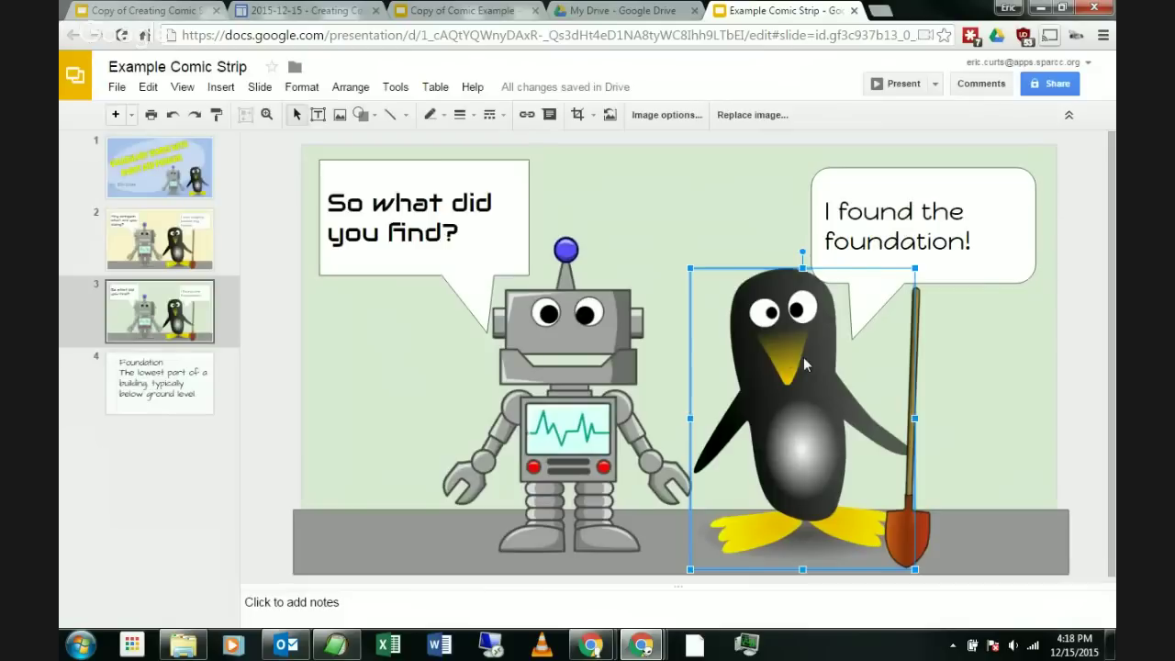
left_click(1068, 340)
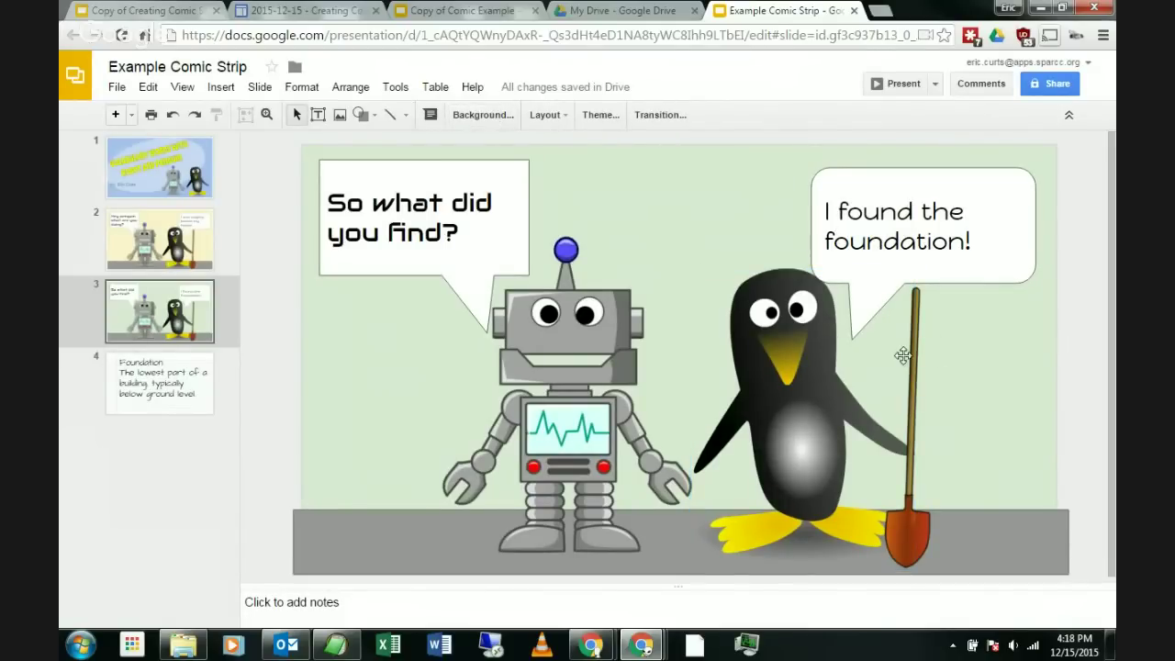
Step: Add a Spin animation to the shovel on slide 3, starting after previous
left_click(872, 353)
left_click(222, 87)
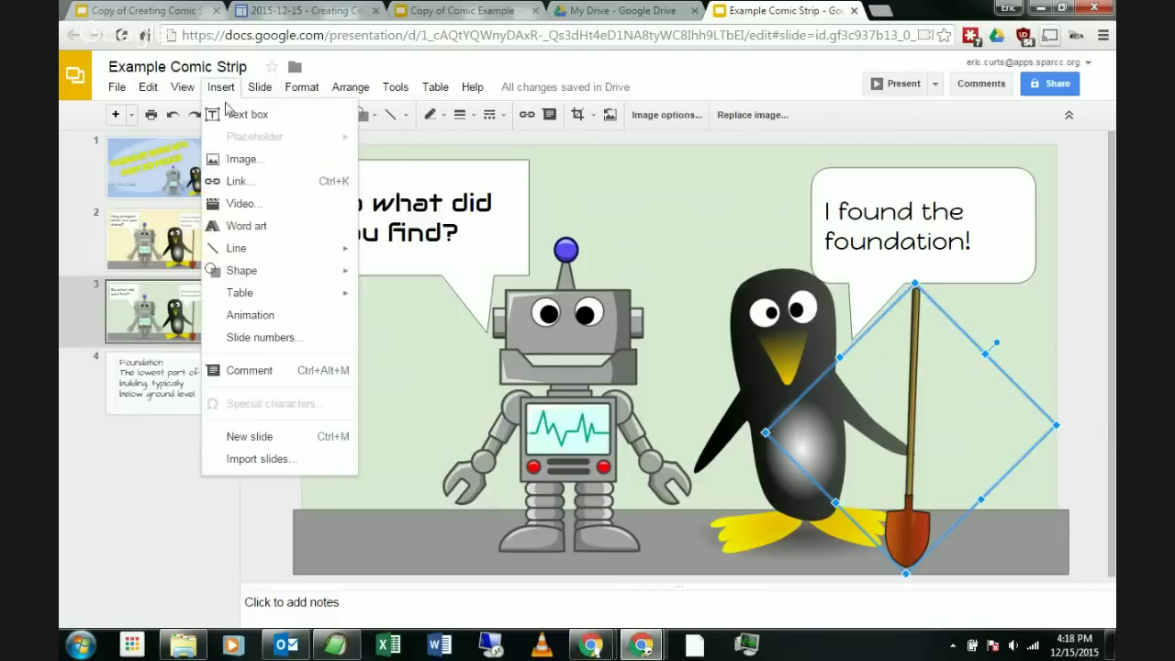
left_click(250, 315)
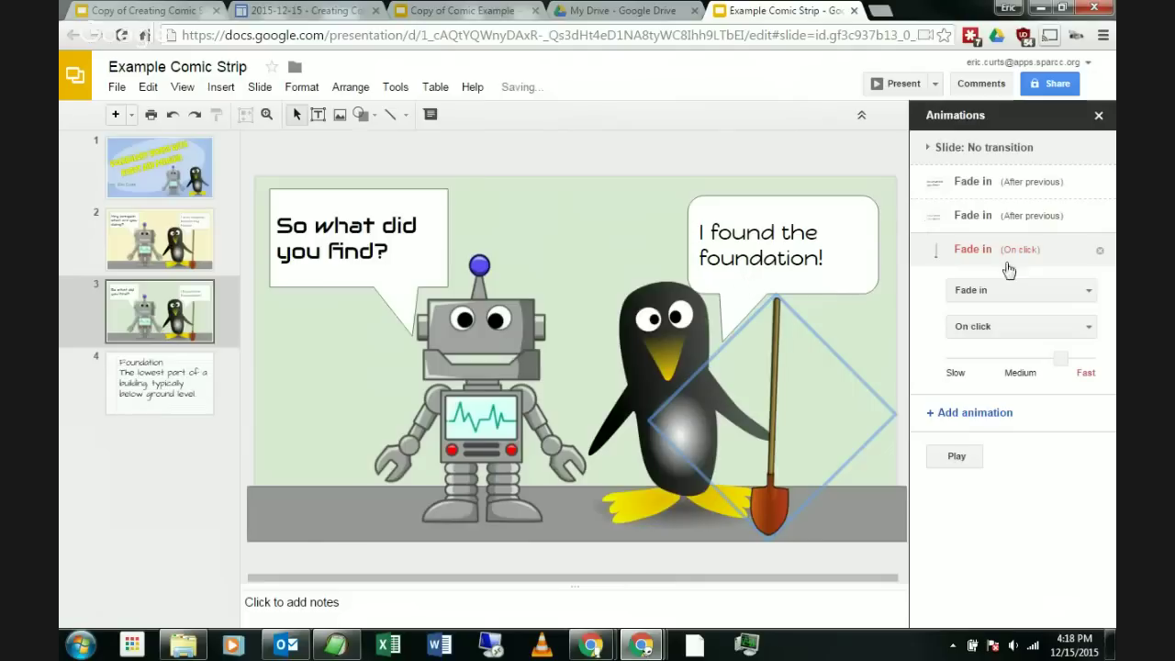
left_click(1005, 292)
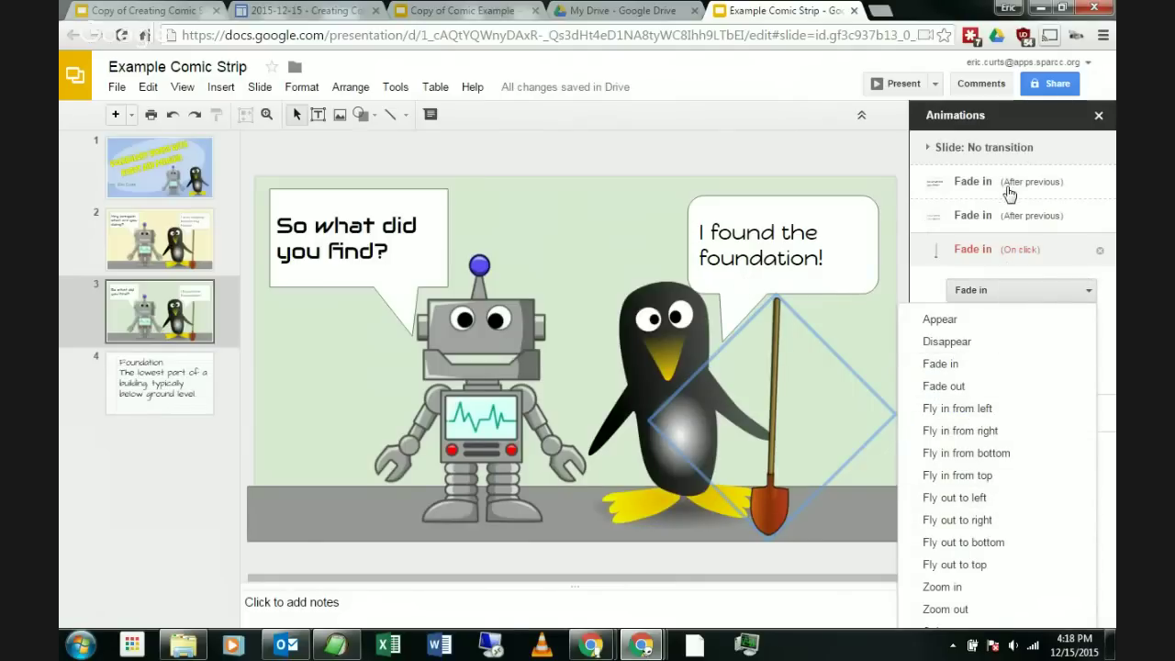
key("ctrl+minus")
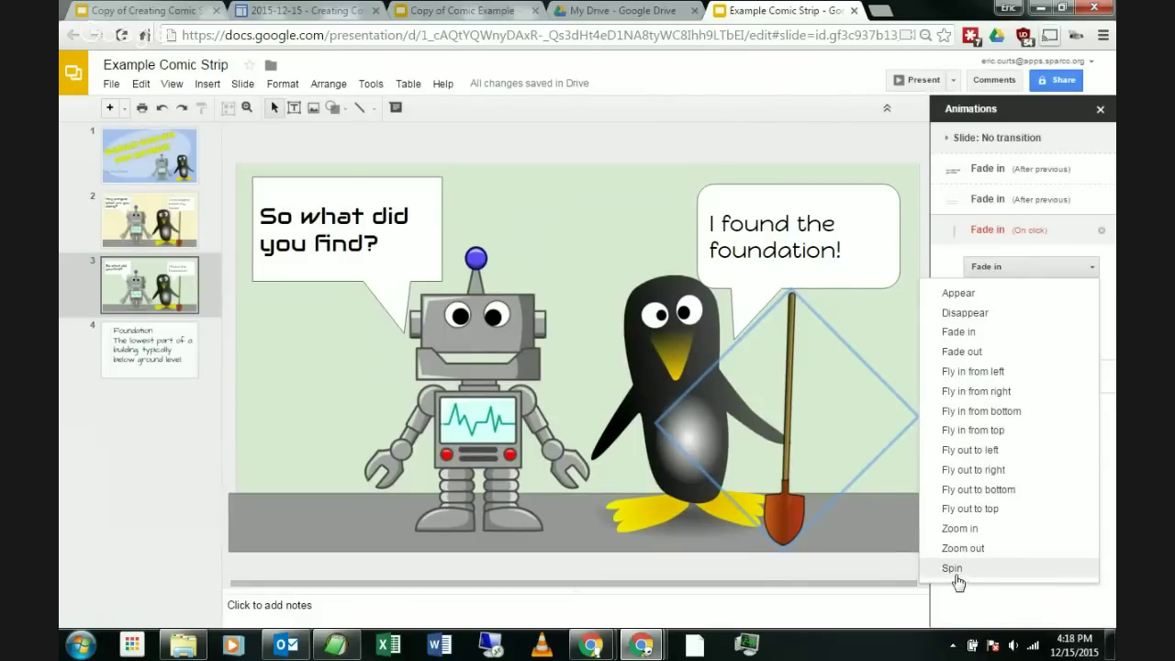
left_click(956, 571)
left_click(1046, 299)
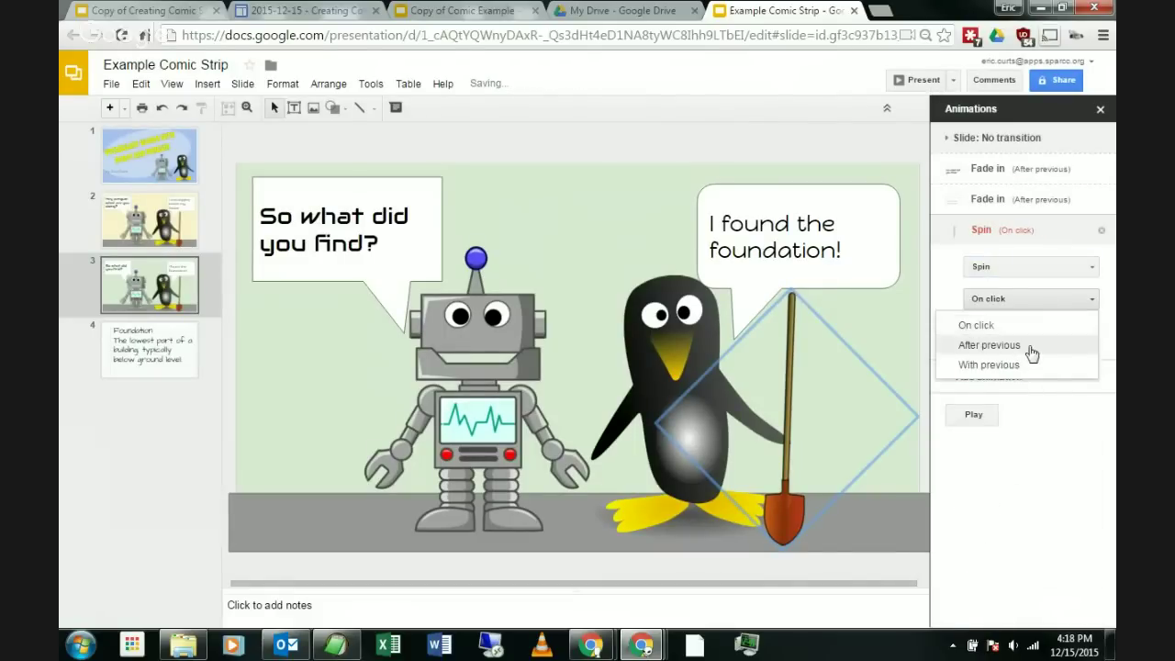
left_click(990, 345)
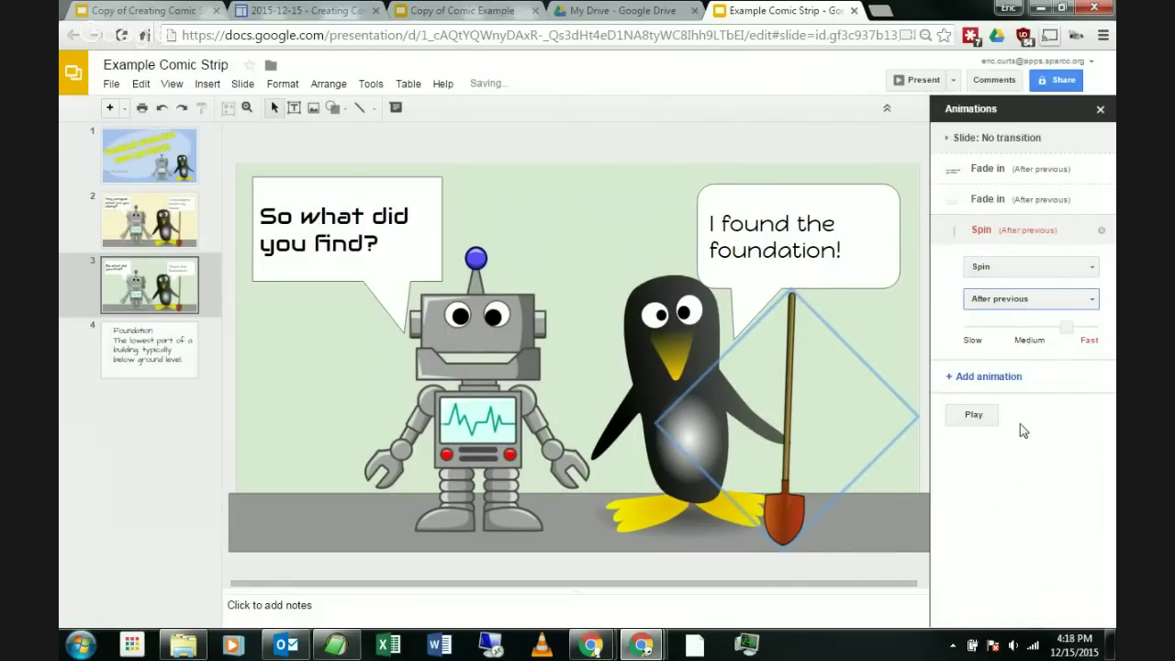
key("ctrl+0")
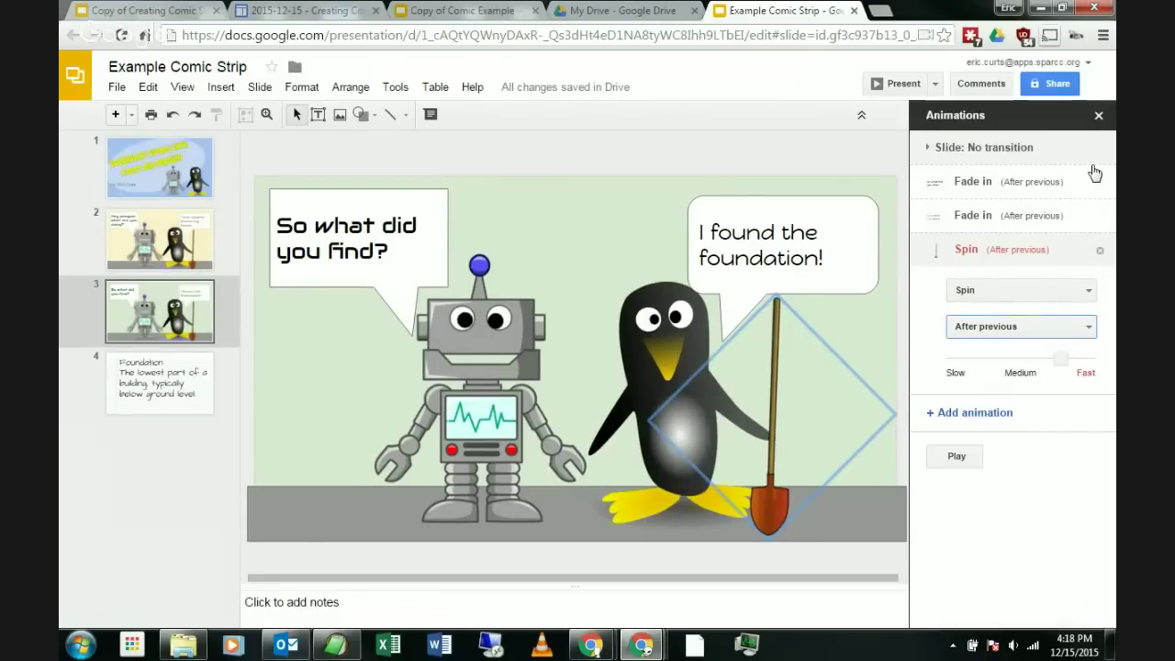
Step: Preview slide 3's full animation sequence and stop the playback when it ends
left_click(860, 148)
left_click(958, 328)
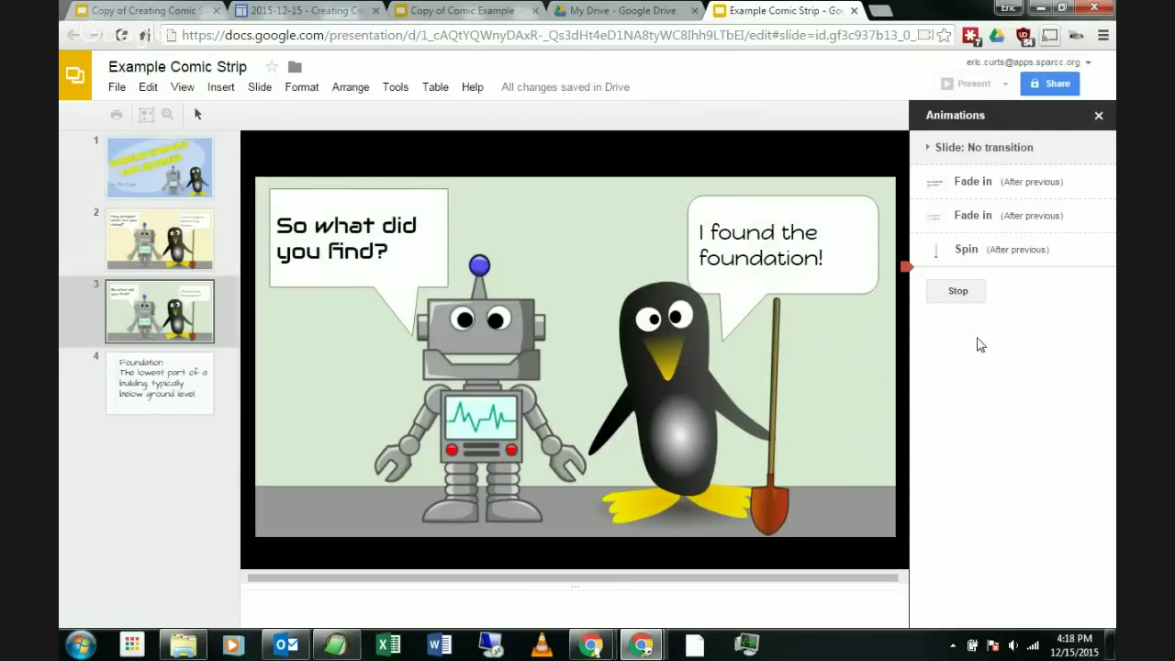
left_click(961, 296)
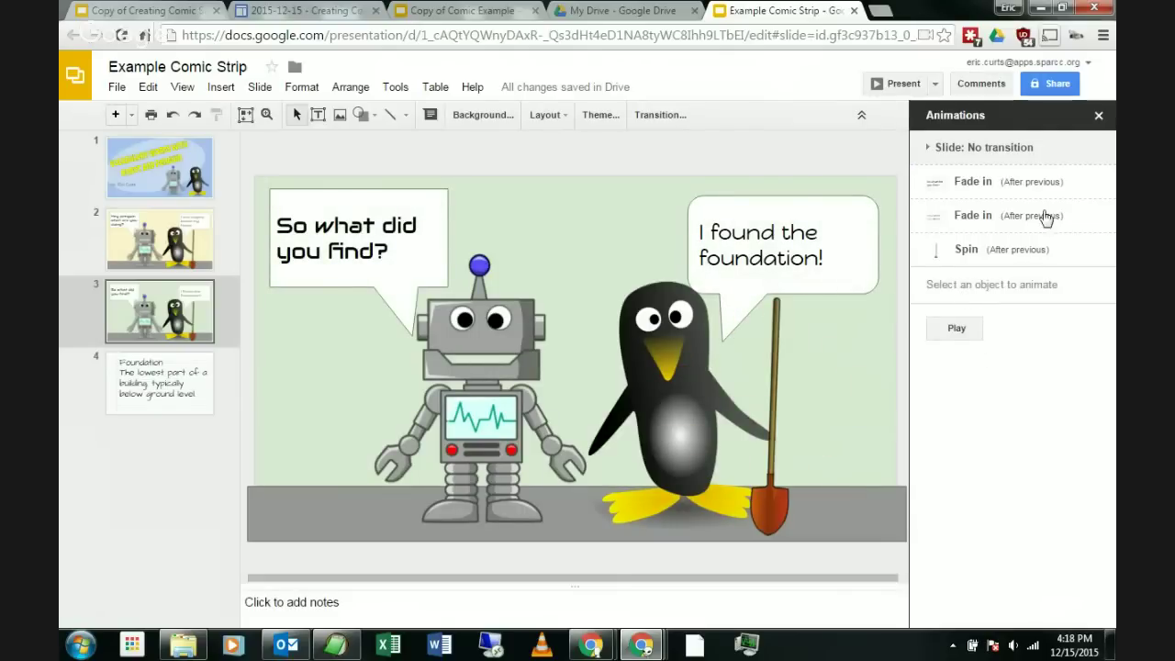
Step: Close the animation settings and open title slide 1
left_click(1098, 118)
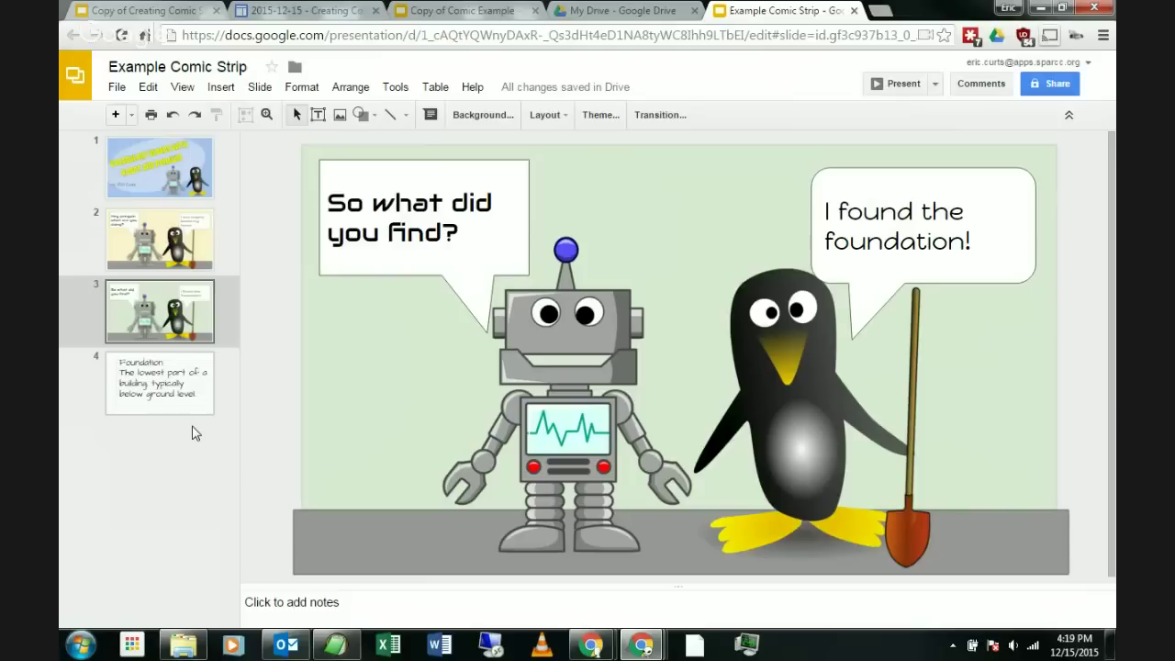
left_click(180, 184)
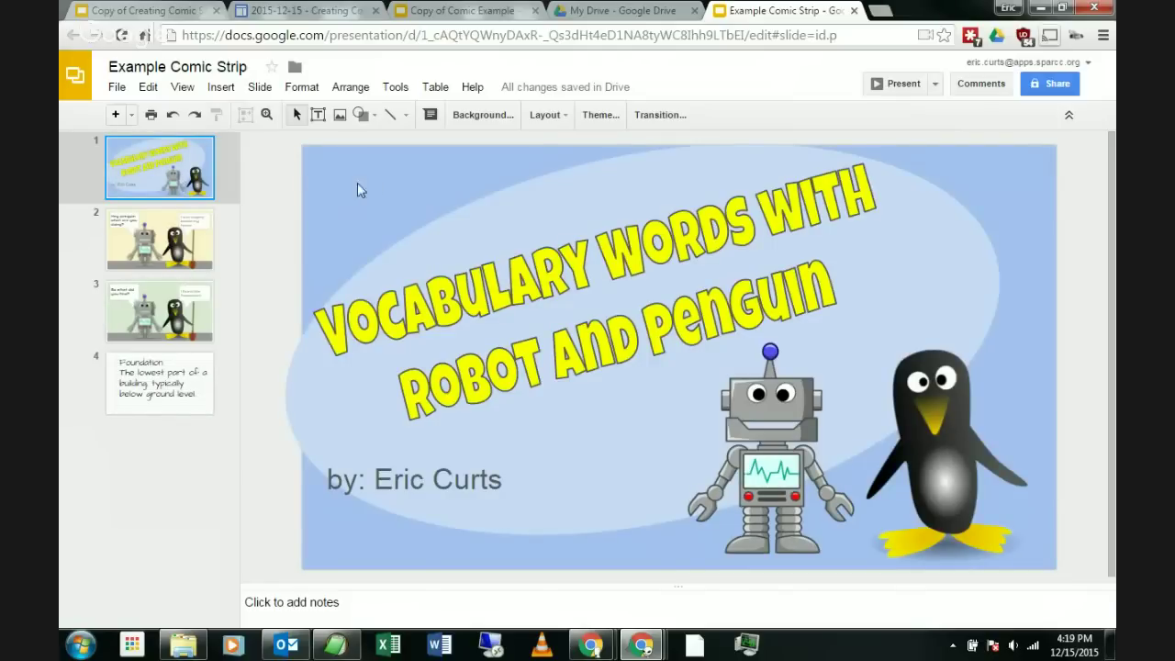